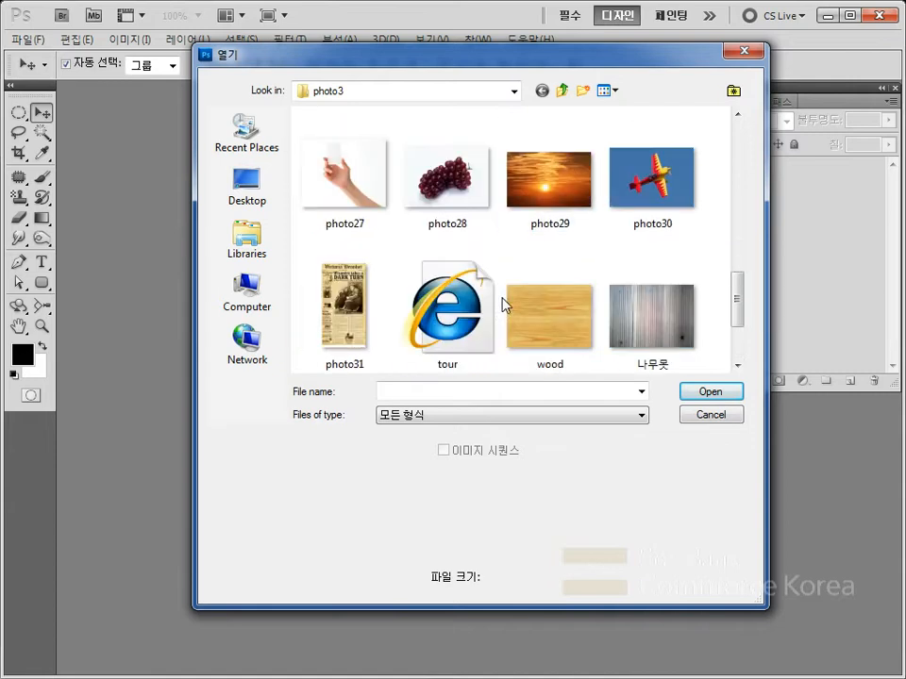
Open photo28 from the photo3 folder and turn its background layer into a 3D wine bottle shape
{"action": "left_click", "coordinate": [453, 206]}
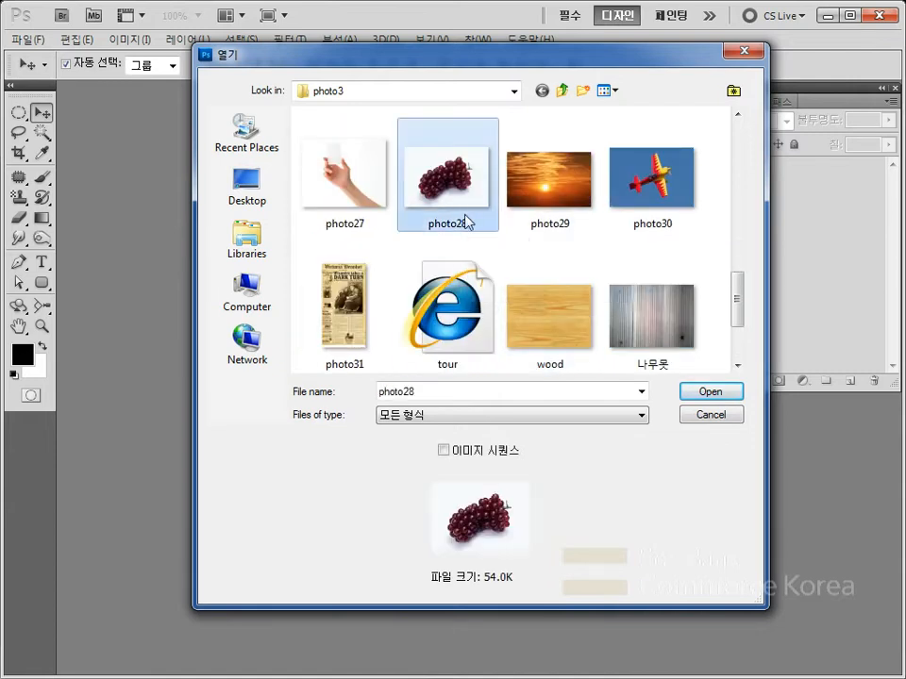
{"action": "left_click", "coordinate": [710, 391]}
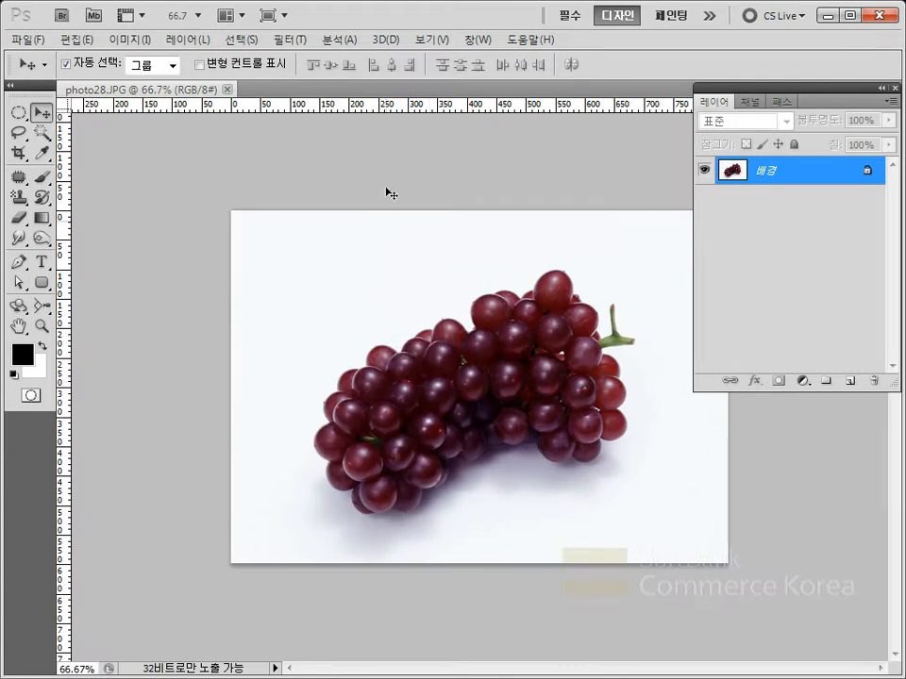
{"action": "left_click", "coordinate": [392, 40]}
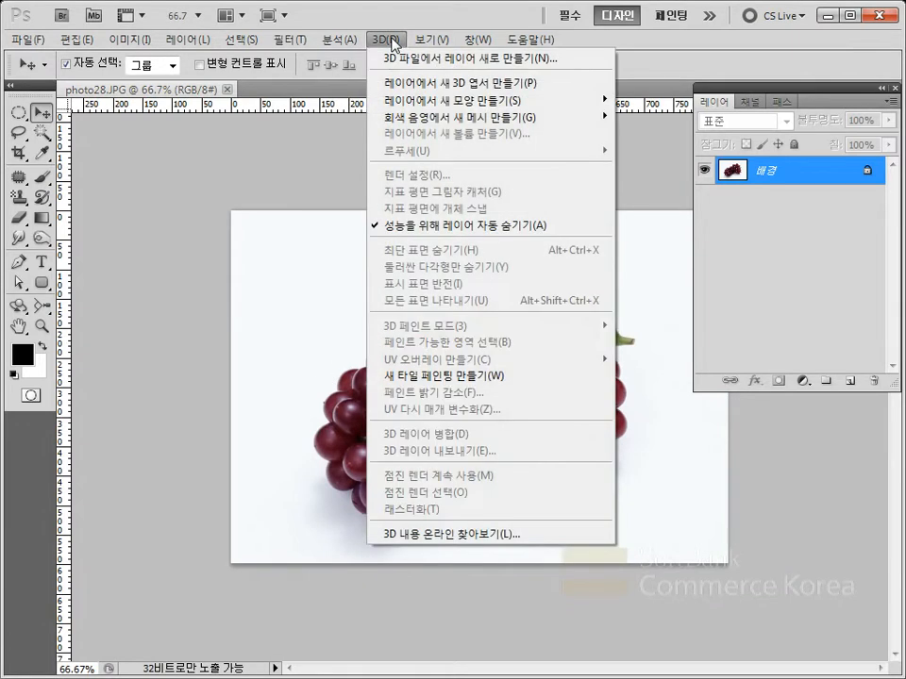
{"action": "mouse_move", "coordinate": [424, 102]}
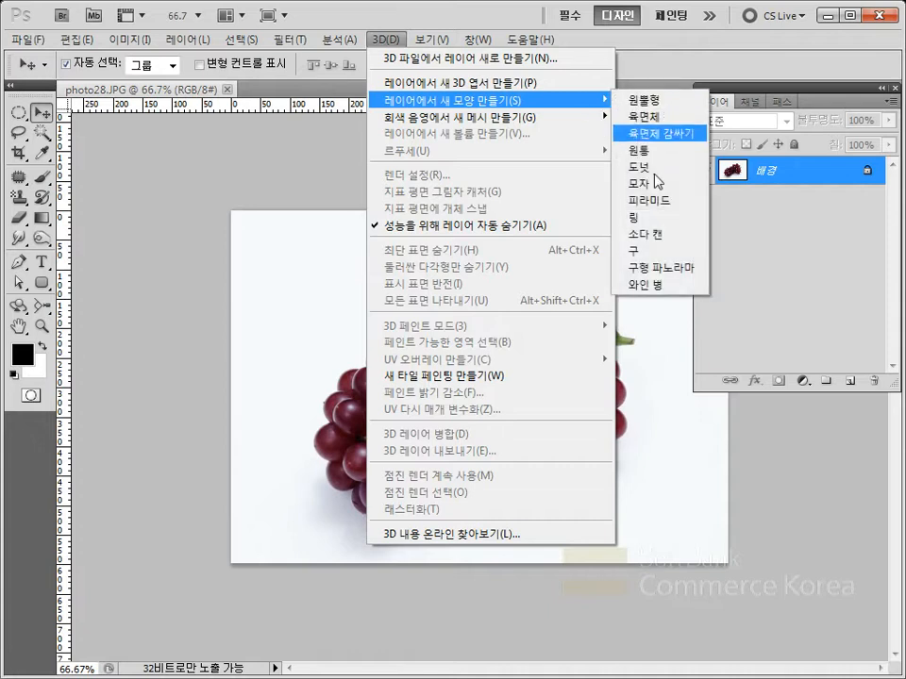
{"action": "left_click", "coordinate": [665, 286]}
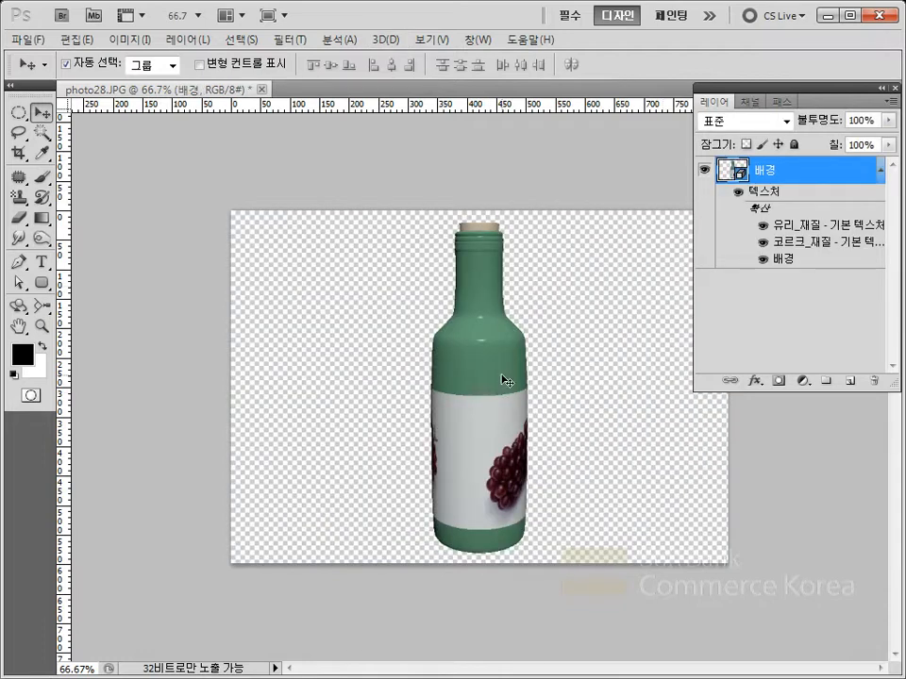
Rotate the 3D bottle so it leans left with the grape label facing forward, and move it to the canvas's left half
{"action": "left_click", "coordinate": [17, 306]}
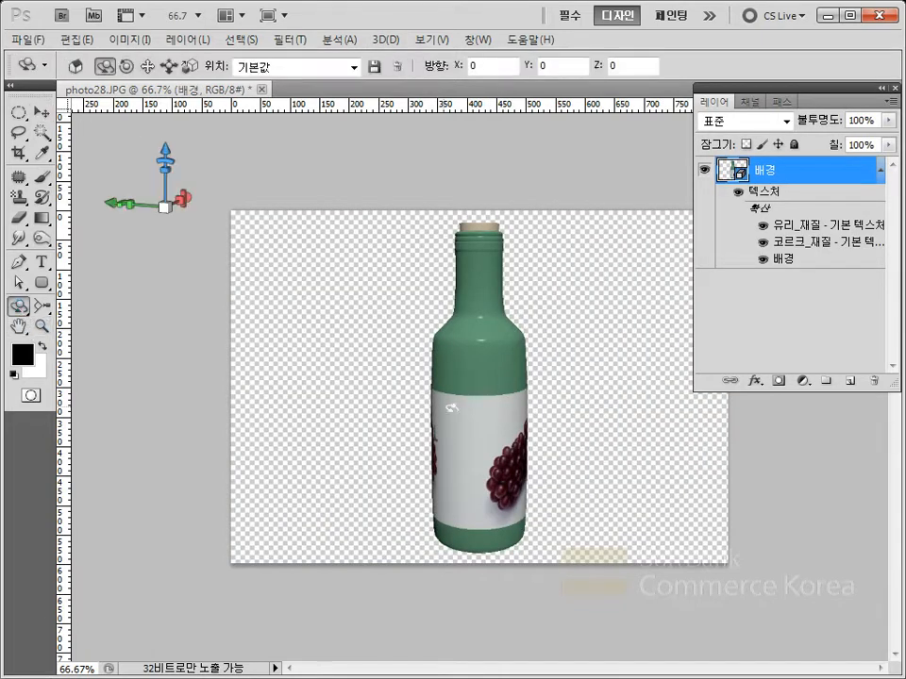
{"action": "left_click_drag", "start_coordinate": [430, 412], "coordinate": [547, 317]}
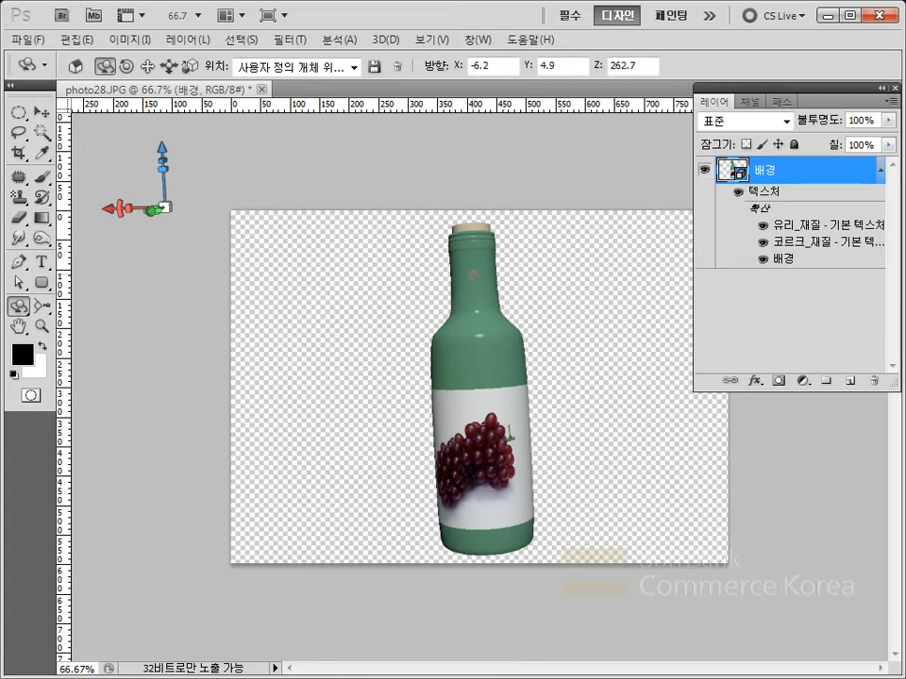
{"action": "left_click_drag", "start_coordinate": [497, 388], "coordinate": [597, 324]}
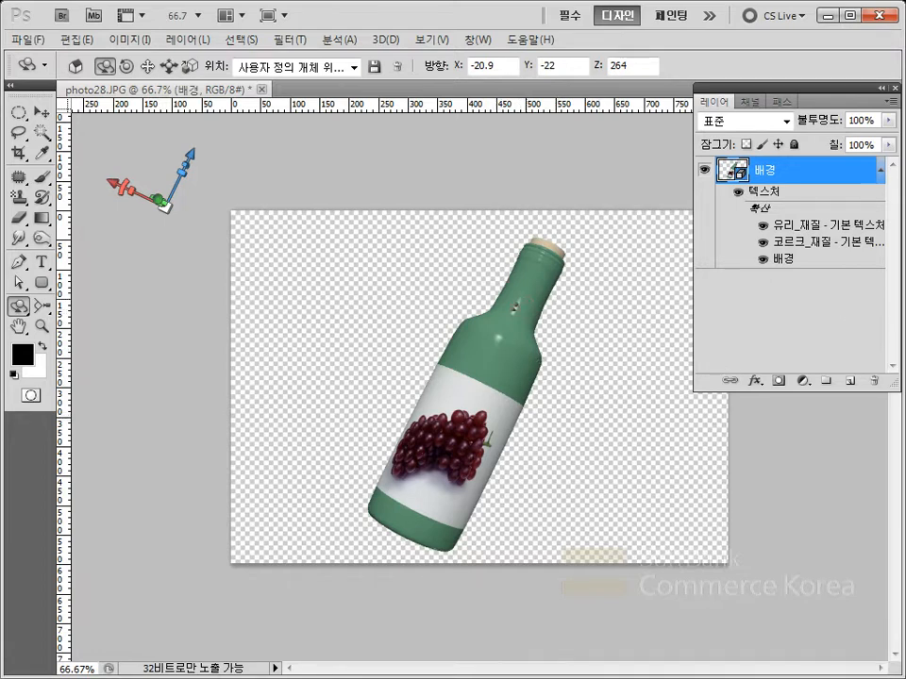
{"action": "left_click_drag", "start_coordinate": [499, 359], "coordinate": [338, 306]}
{"action": "left_click_drag", "start_coordinate": [362, 202], "coordinate": [299, 259]}
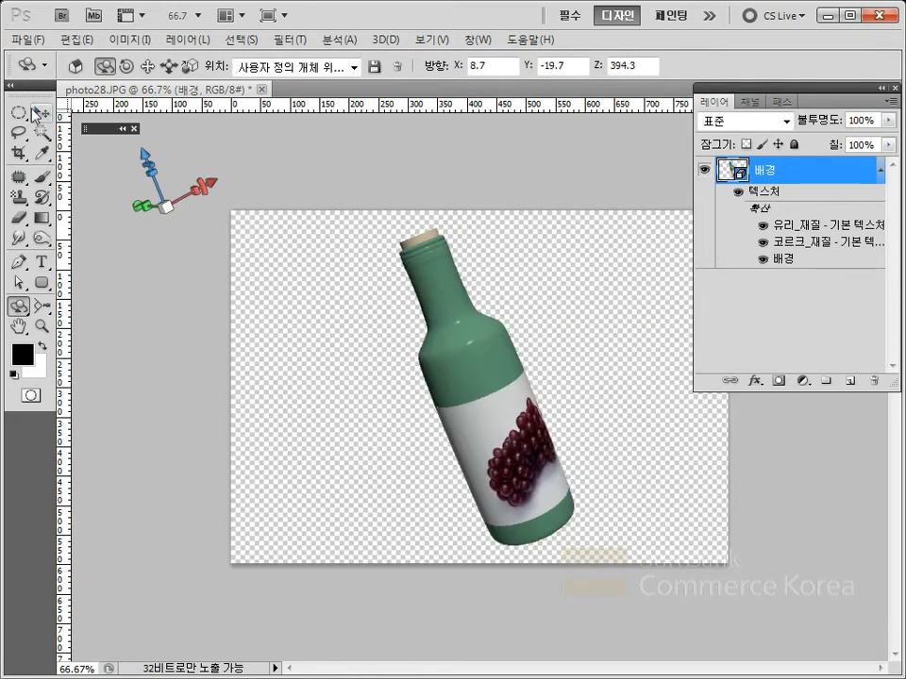
{"action": "key", "text": "v"}
{"action": "left_click_drag", "start_coordinate": [400, 373], "coordinate": [348, 377]}
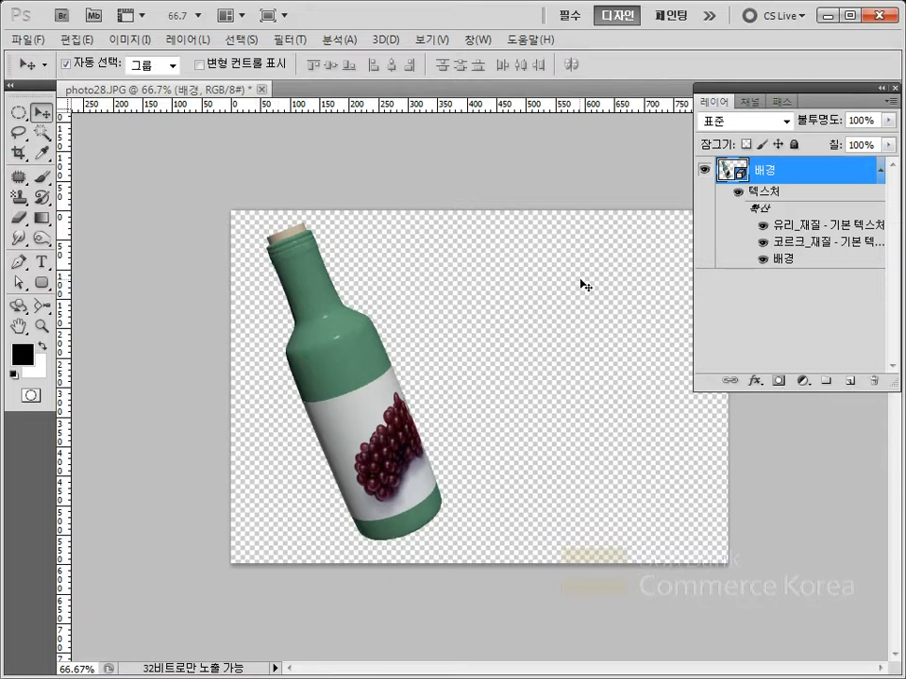
Place the photo28 image from the photo3 folder as a new full-size layer above the bottle
{"action": "left_click", "coordinate": [26, 40]}
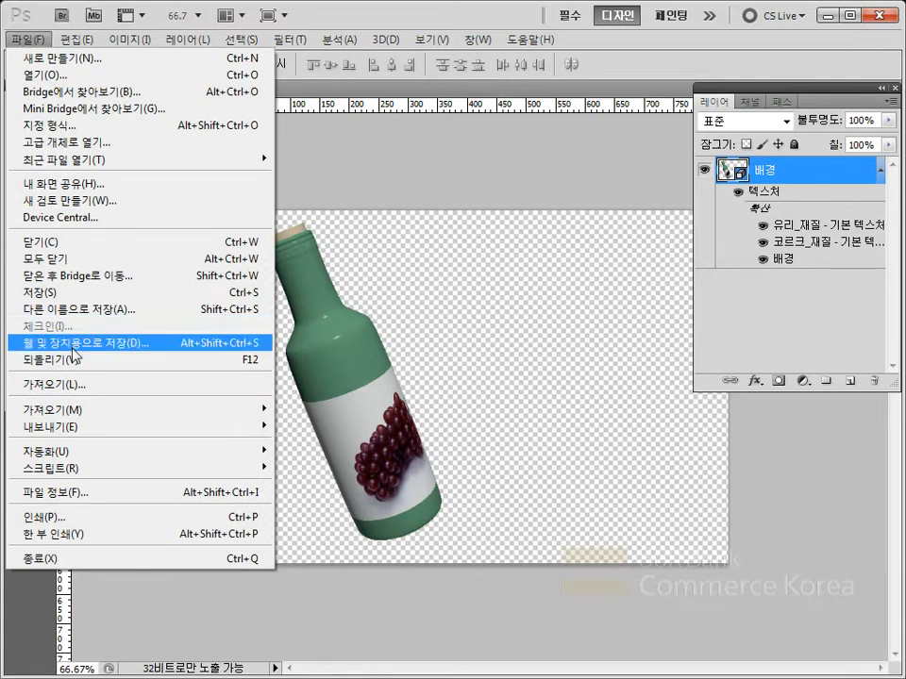
{"action": "left_click", "coordinate": [76, 389]}
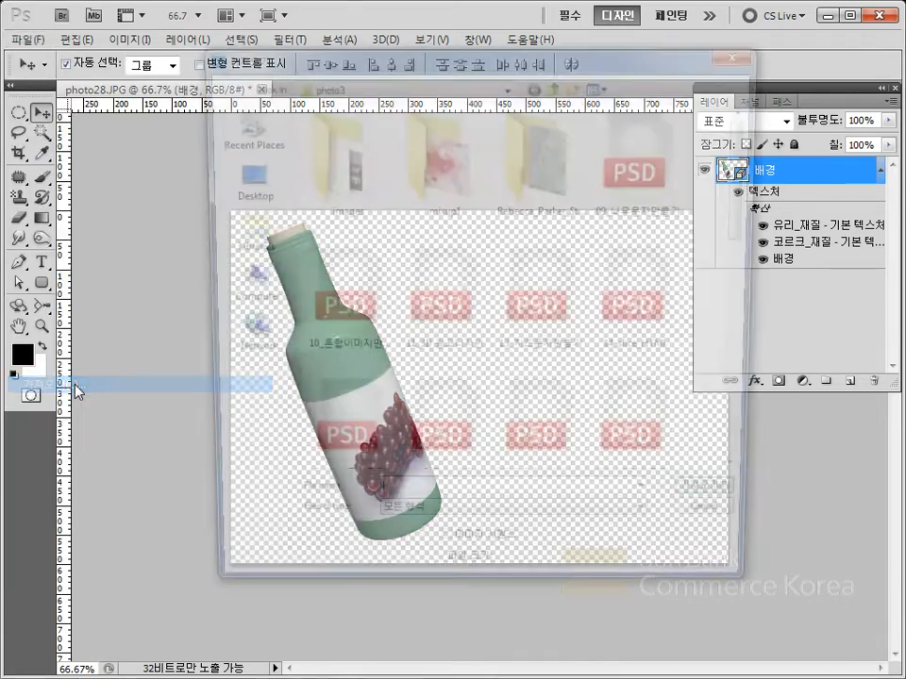
{"action": "scroll", "coordinate": [705, 317], "scroll_direction": "down", "scroll_amount": 5}
{"action": "scroll", "coordinate": [706, 314], "scroll_direction": "down", "scroll_amount": 10}
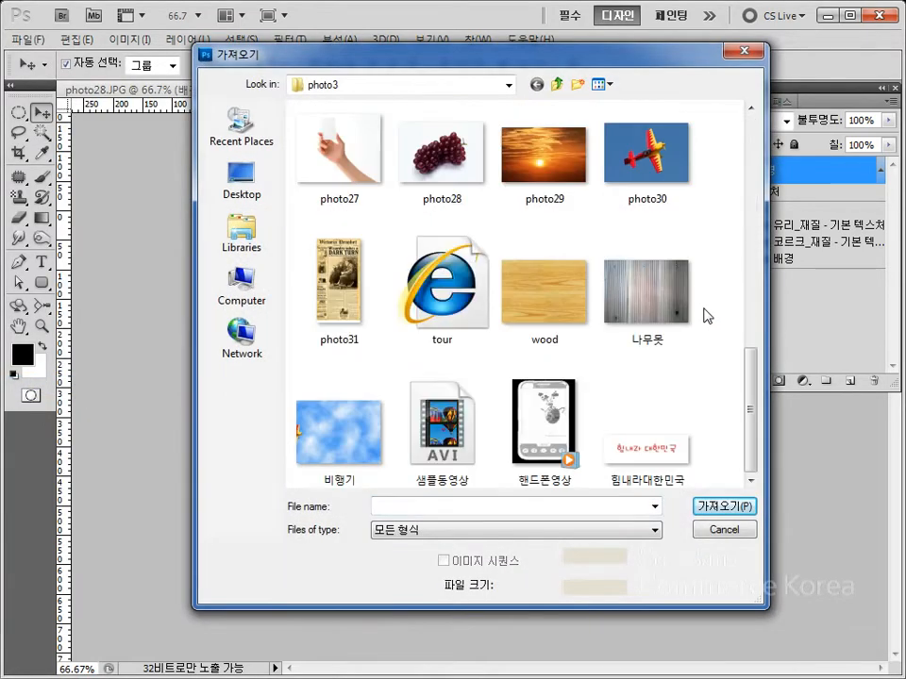
{"action": "double_click", "coordinate": [440, 172]}
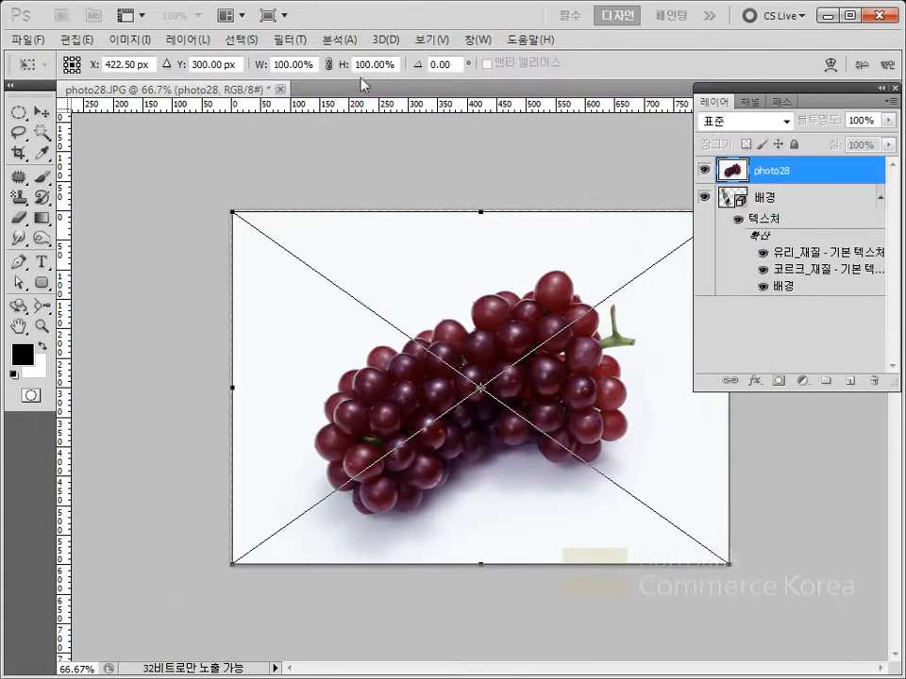
{"action": "left_click", "coordinate": [386, 42]}
{"action": "double_click", "coordinate": [321, 274]}
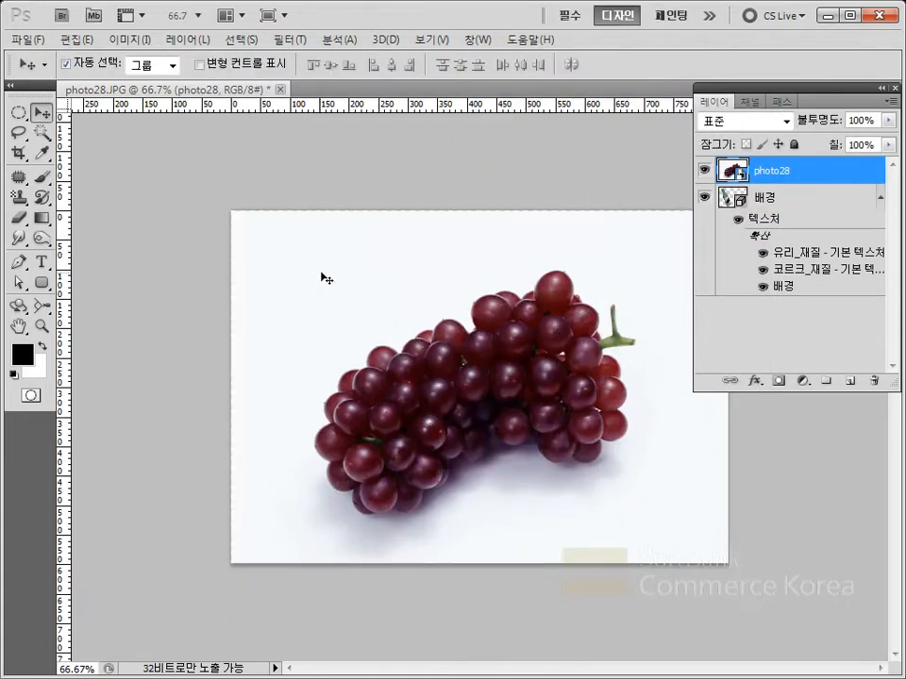
Turn the placed photo28 layer into a 3D soda can shape
{"action": "left_click", "coordinate": [385, 41]}
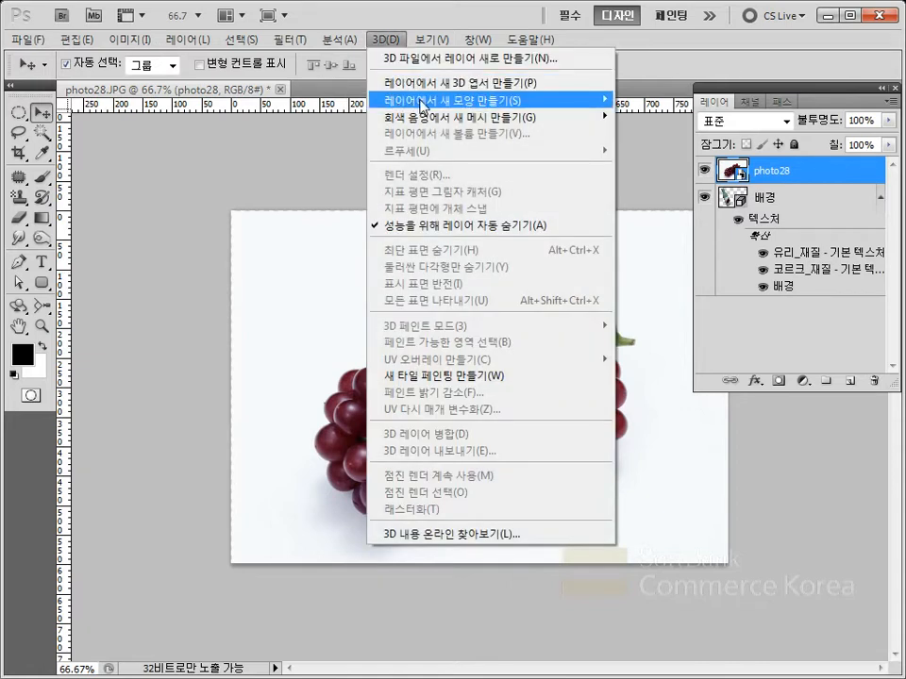
{"action": "mouse_move", "coordinate": [422, 105]}
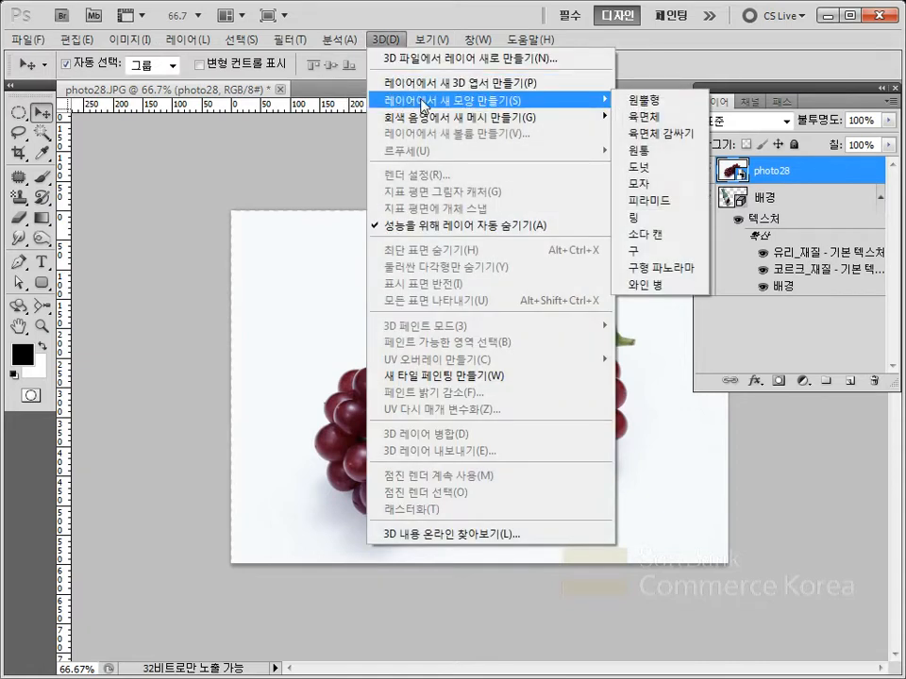
{"action": "left_click", "coordinate": [658, 242]}
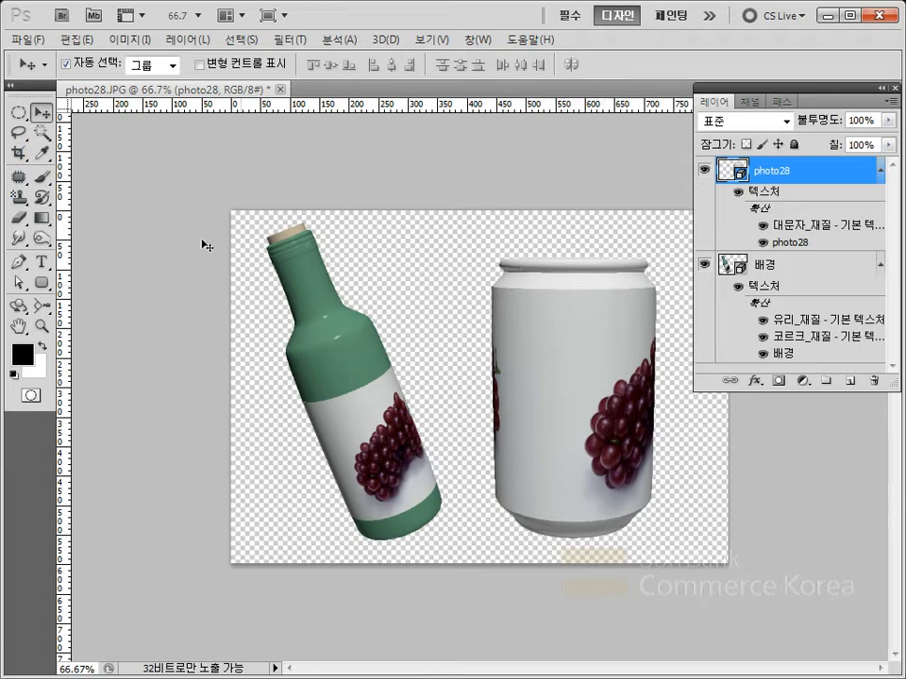
Rotate the 3D can to about X -12.9, Y 8.2, Z 105.4, with the grapes facing forward and its top tilted into view
{"action": "left_click", "coordinate": [28, 307]}
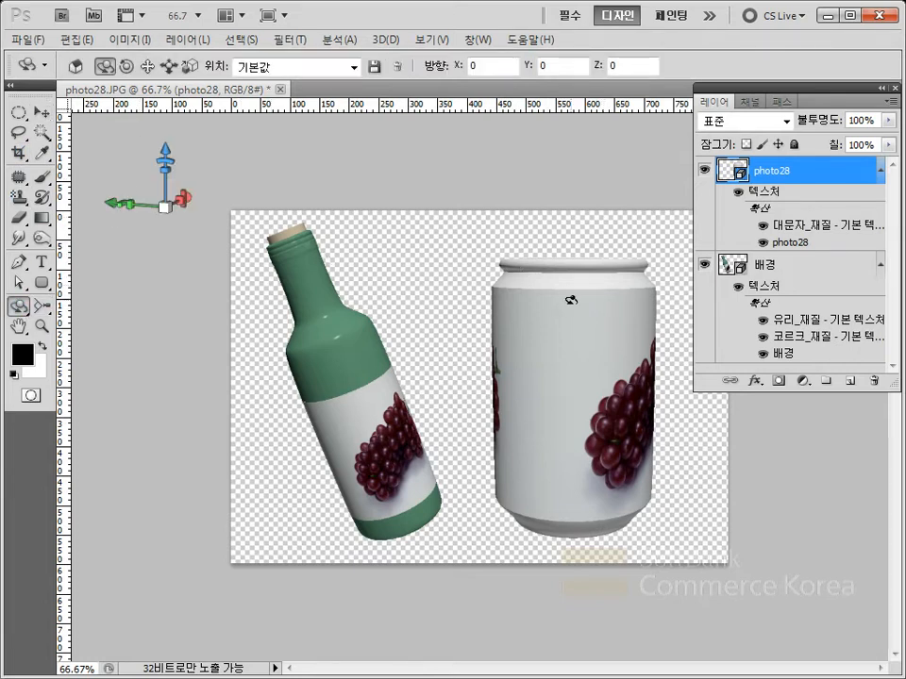
{"action": "mouse_move", "coordinate": [571, 308]}
{"action": "left_mouse_down"}
{"action": "mouse_move", "coordinate": [536, 324]}
{"action": "mouse_move", "coordinate": [470, 310]}
{"action": "mouse_move", "coordinate": [551, 323]}
{"action": "mouse_move", "coordinate": [618, 313]}
{"action": "mouse_move", "coordinate": [619, 385]}
{"action": "left_mouse_up"}
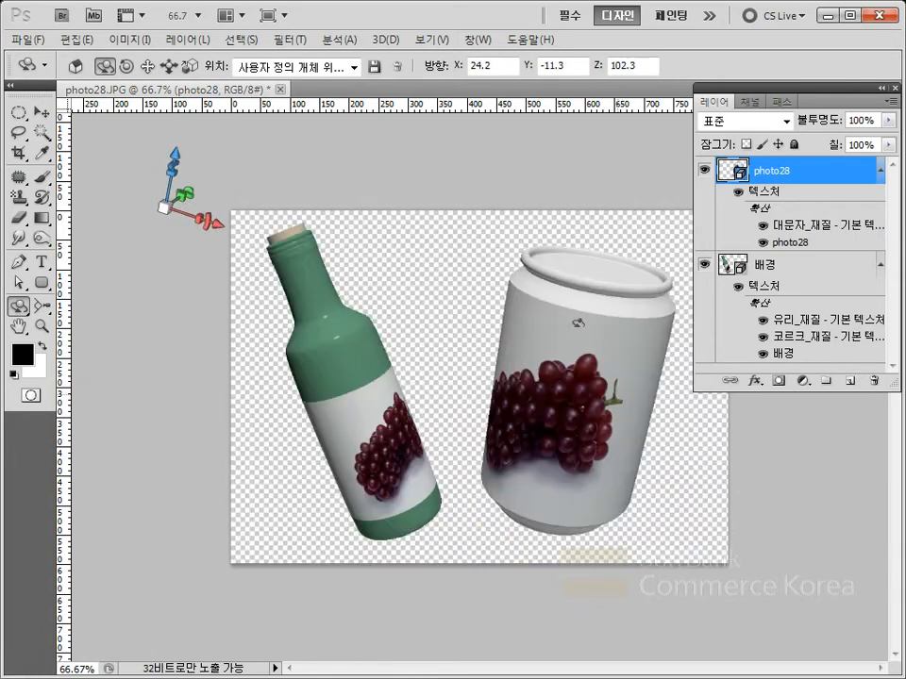
{"action": "key", "text": "ctrl+z"}
{"action": "left_click_drag", "start_coordinate": [515, 328], "coordinate": [601, 330]}
{"action": "left_click_drag", "start_coordinate": [658, 326], "coordinate": [632, 363]}
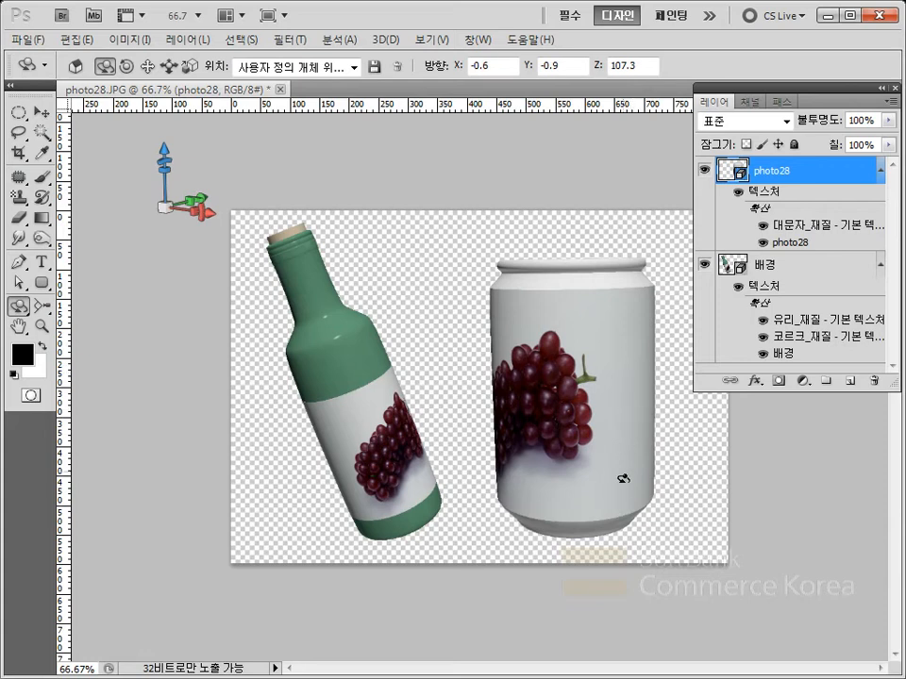
{"action": "left_click_drag", "start_coordinate": [621, 478], "coordinate": [632, 482]}
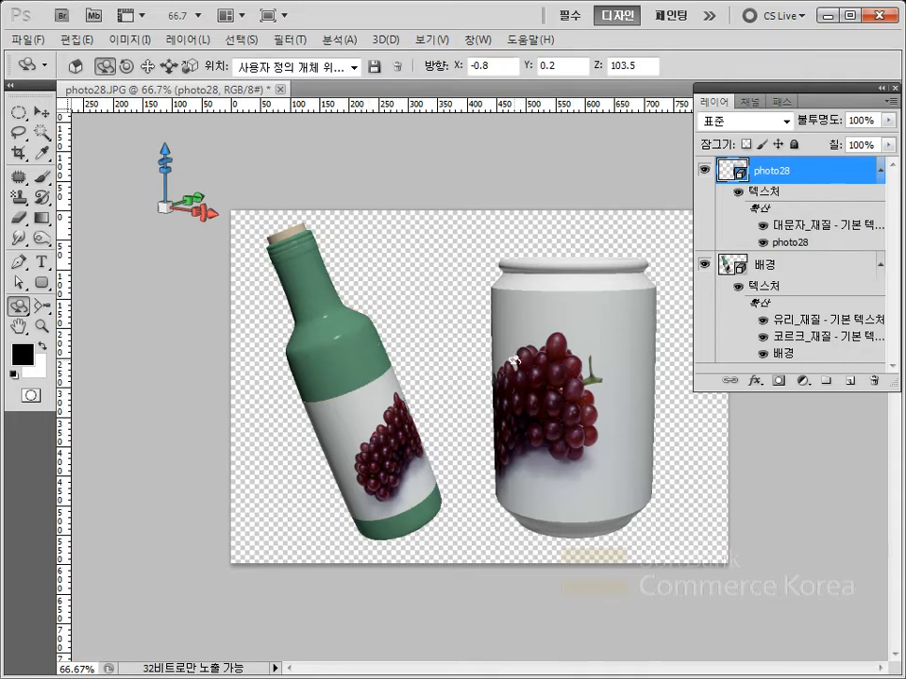
{"action": "left_click_drag", "start_coordinate": [556, 319], "coordinate": [546, 326]}
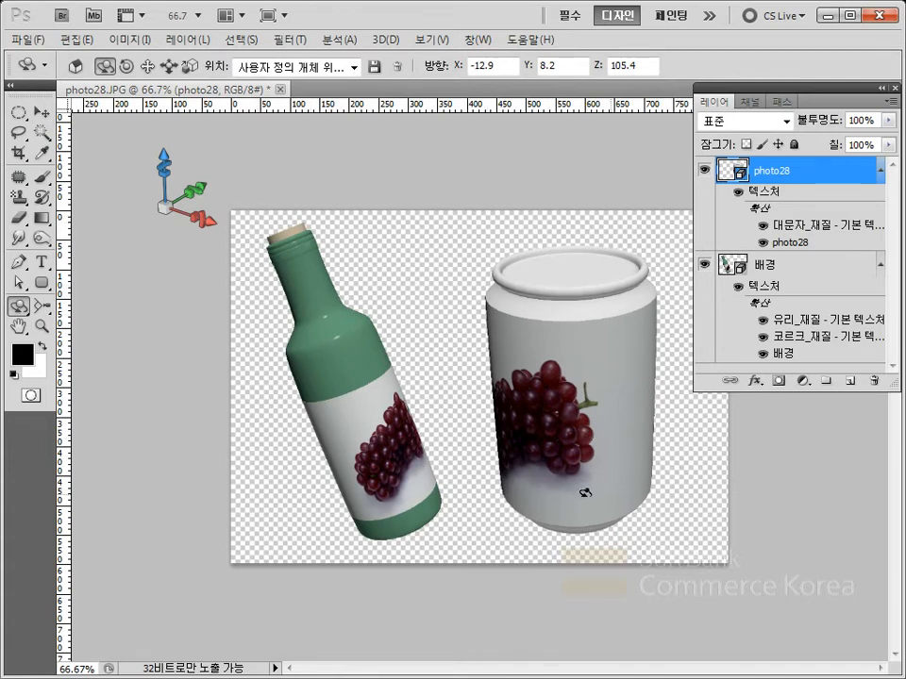
Try enlarging the canvas to 1024 pixels wide and 768 pixels high, anchored at the centre
{"action": "left_click", "coordinate": [140, 42]}
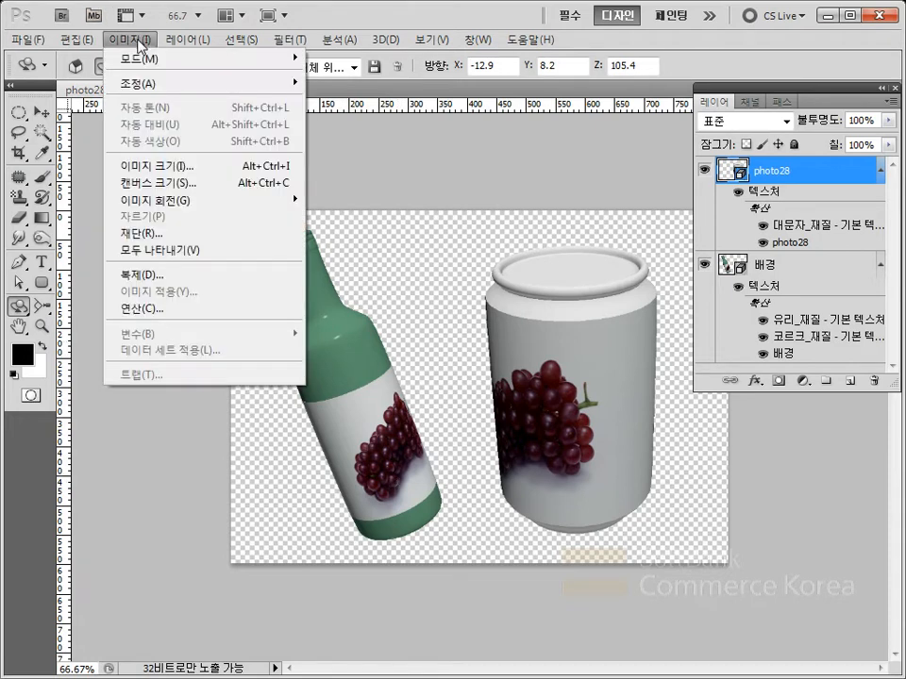
{"action": "left_click", "coordinate": [165, 187]}
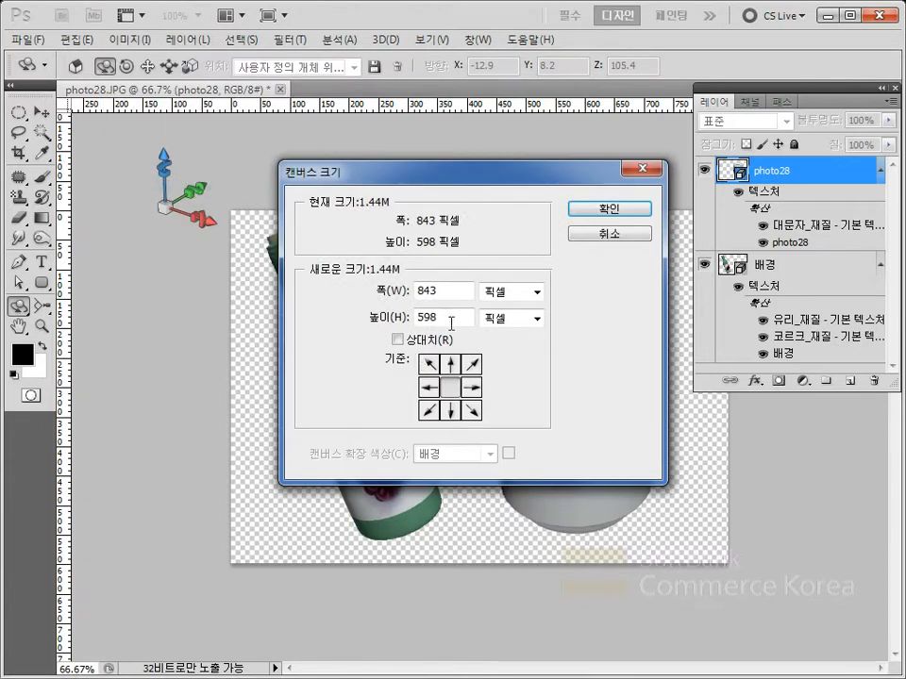
{"action": "double_click", "coordinate": [452, 292]}
{"action": "type", "text": "1024"}
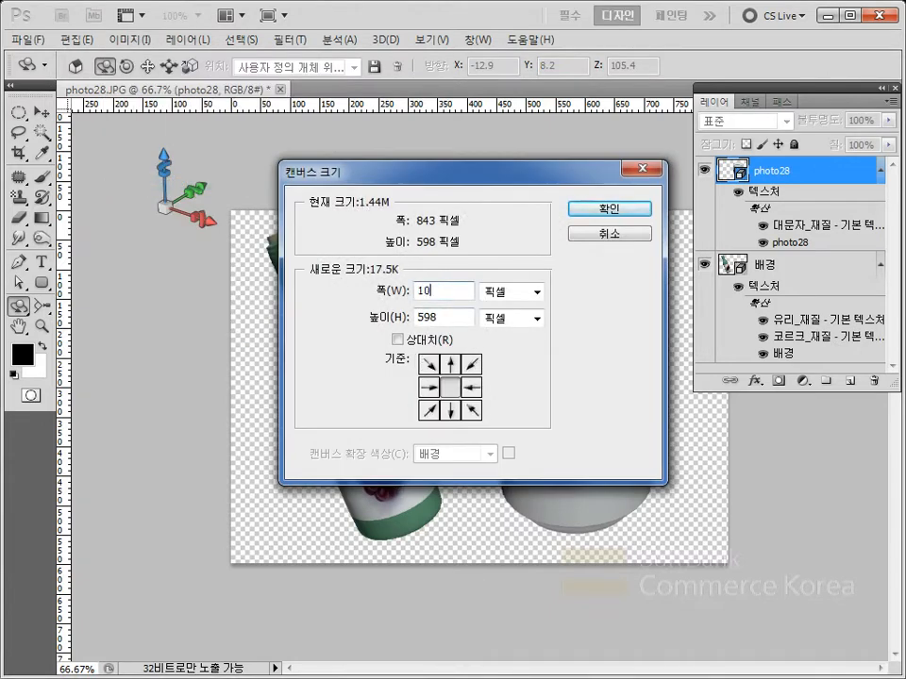
{"action": "double_click", "coordinate": [435, 319]}
{"action": "type", "text": "768"}
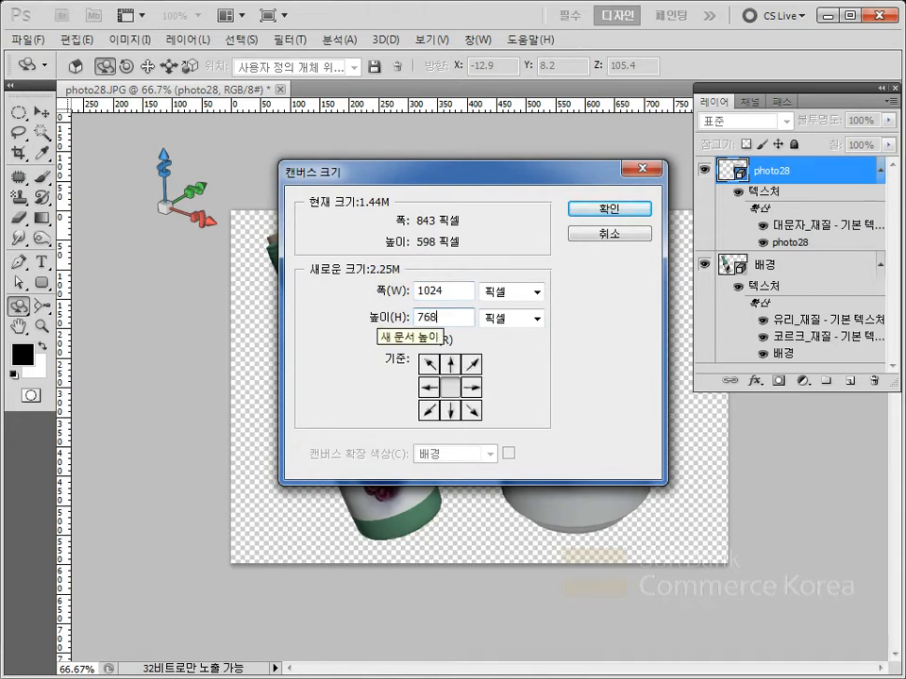
{"action": "left_click", "coordinate": [612, 210]}
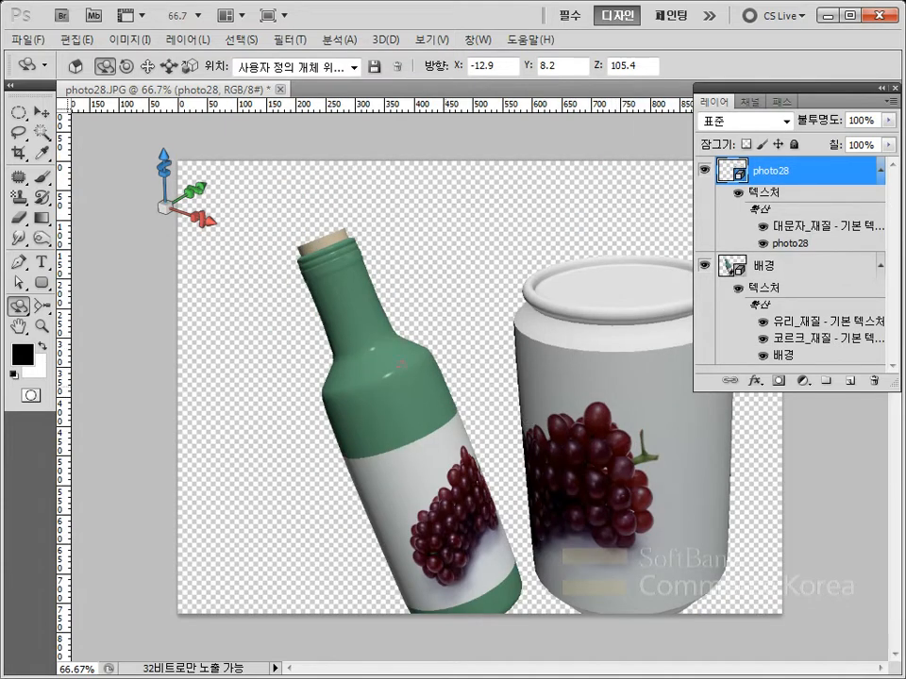
Try moving the 3D bottle and the 3D can up and to the left within the enlarged canvas
{"action": "left_click", "coordinate": [41, 112]}
{"action": "left_click", "coordinate": [387, 441]}
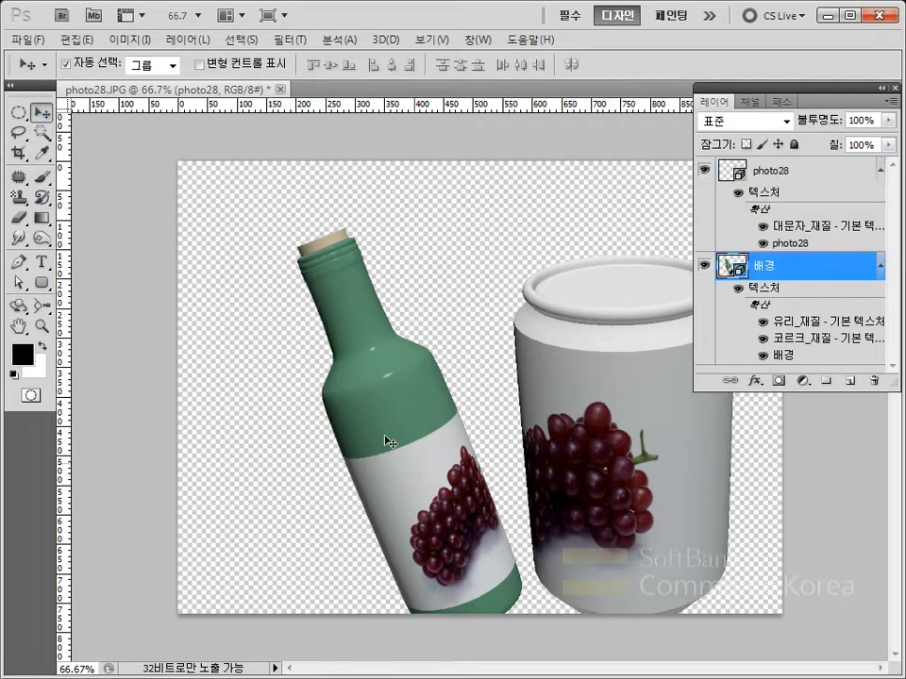
{"action": "left_click_drag", "start_coordinate": [371, 427], "coordinate": [398, 480]}
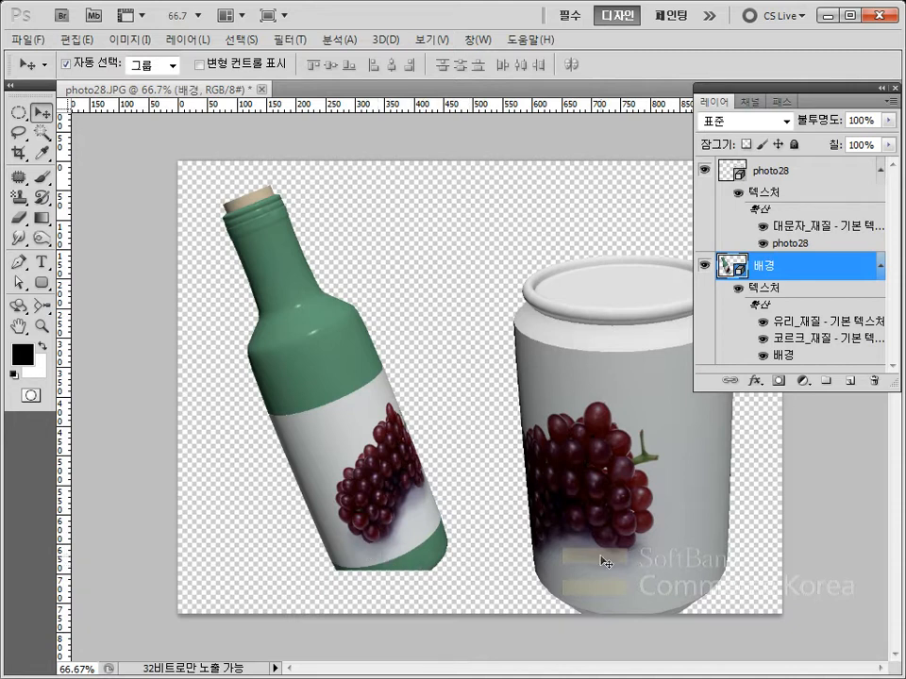
{"action": "left_click", "coordinate": [564, 513]}
{"action": "left_click_drag", "start_coordinate": [600, 519], "coordinate": [612, 515]}
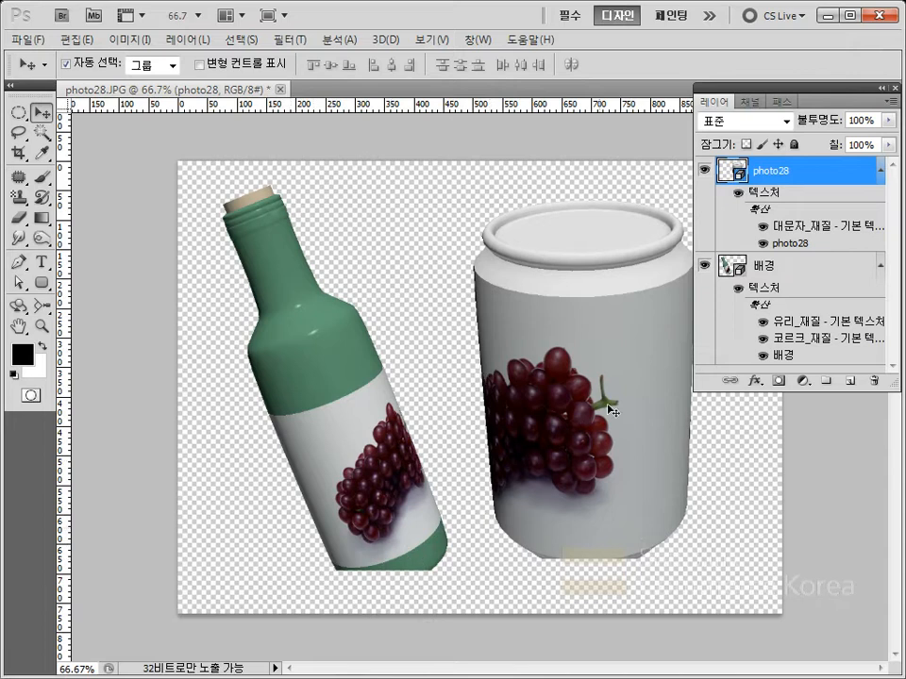
Step back through the history to undo the can move, the bottle move and the canvas enlargement
{"action": "left_click", "coordinate": [75, 40]}
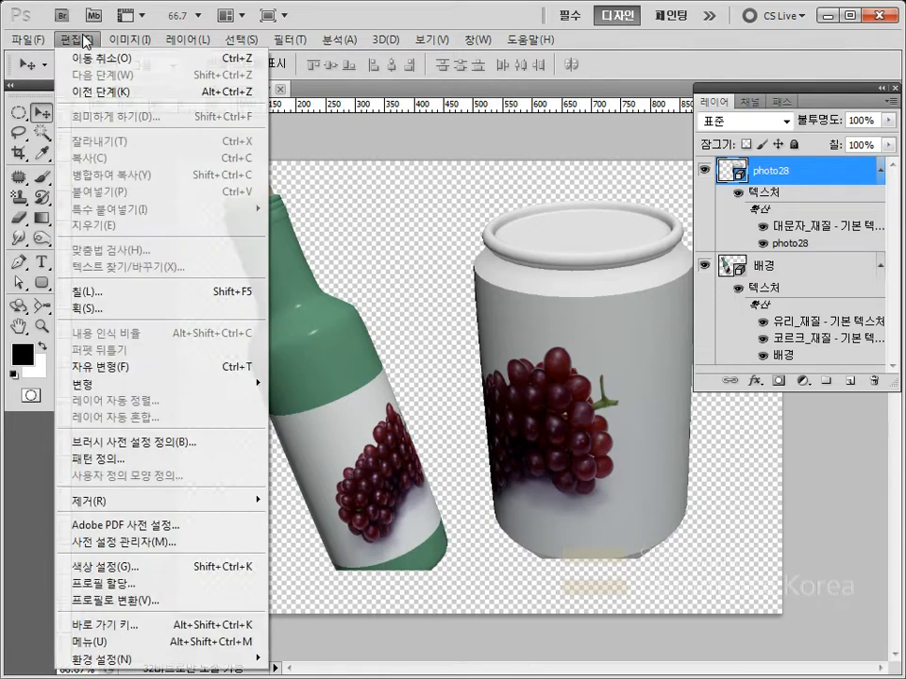
{"action": "left_click", "coordinate": [97, 92]}
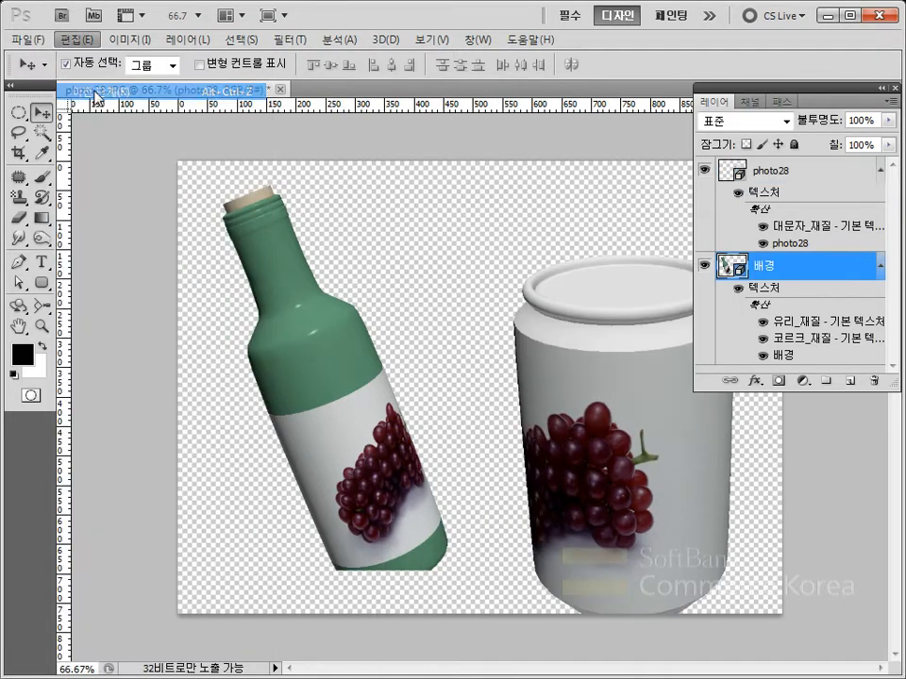
{"action": "left_click", "coordinate": [77, 39]}
{"action": "left_click", "coordinate": [89, 91]}
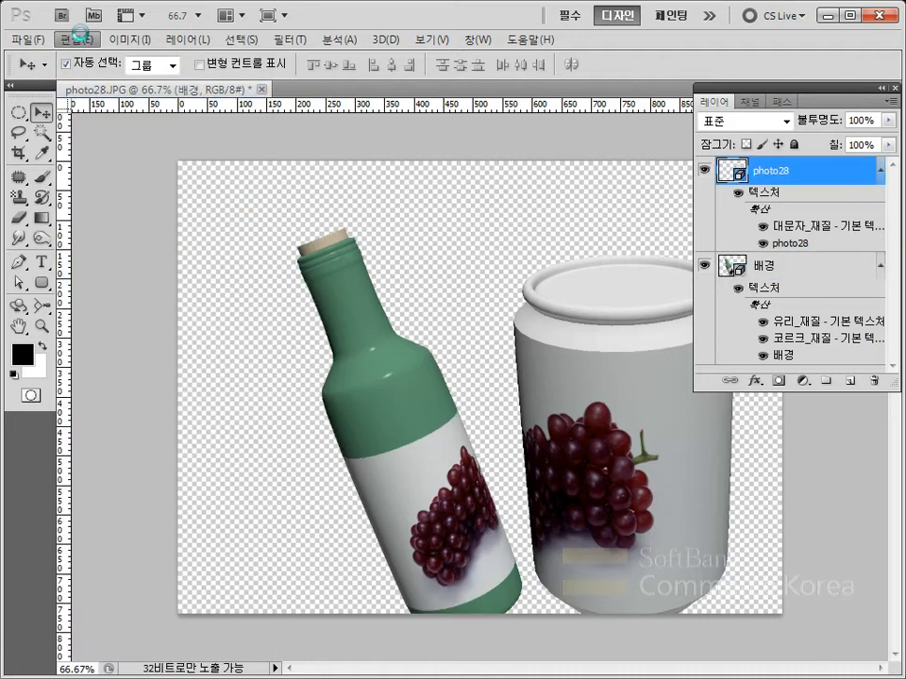
{"action": "left_click", "coordinate": [77, 40]}
{"action": "left_click", "coordinate": [90, 91]}
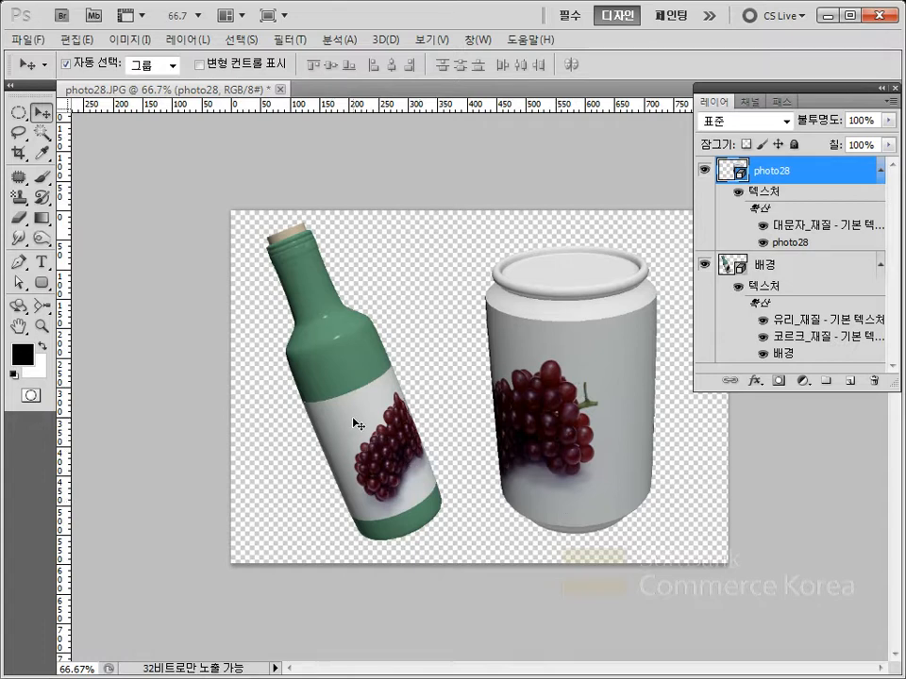
Convert the can layer photo28 to a smart object and rasterize it into a regular pixel layer
{"action": "right_click", "coordinate": [742, 175]}
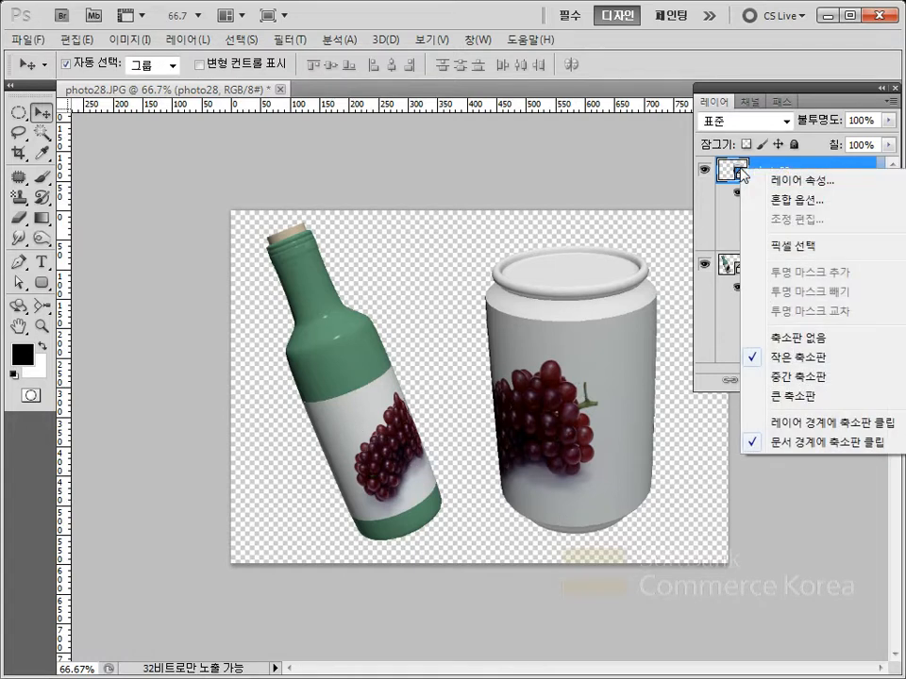
{"action": "left_click", "coordinate": [762, 166]}
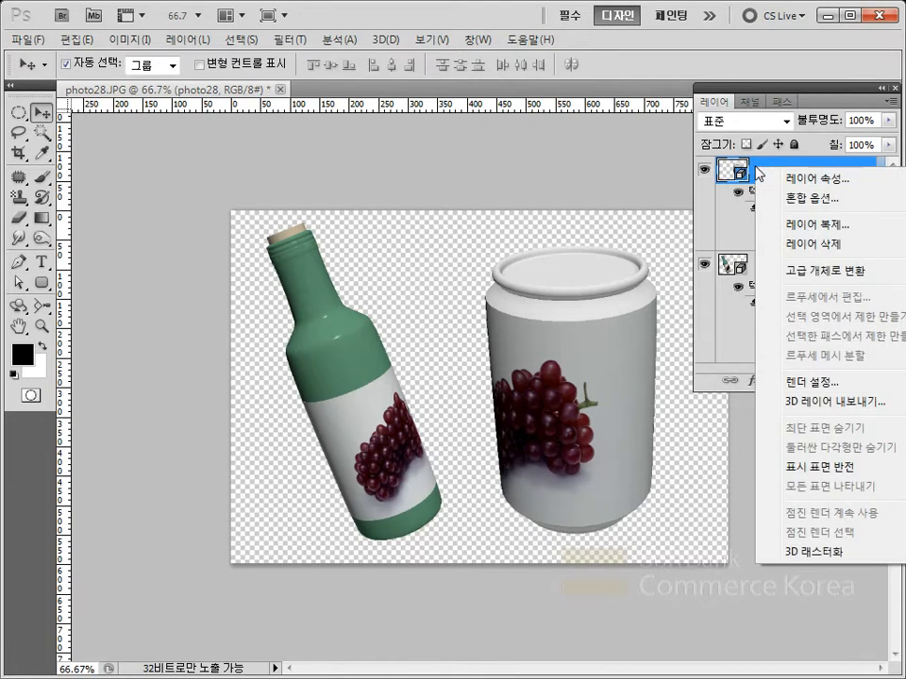
{"action": "left_click", "coordinate": [802, 274]}
{"action": "right_click", "coordinate": [760, 179]}
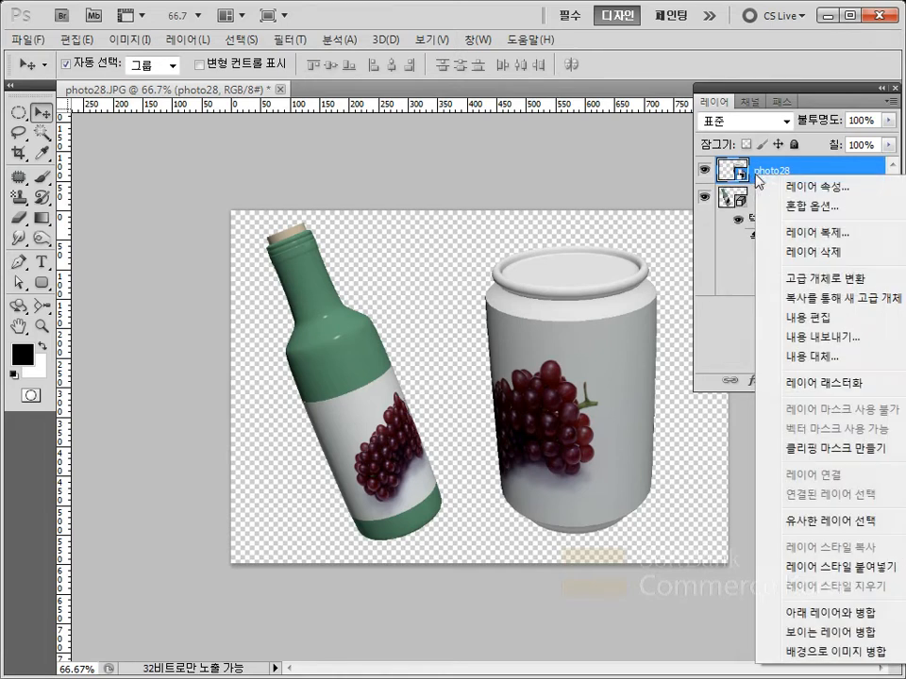
{"action": "left_click", "coordinate": [814, 384]}
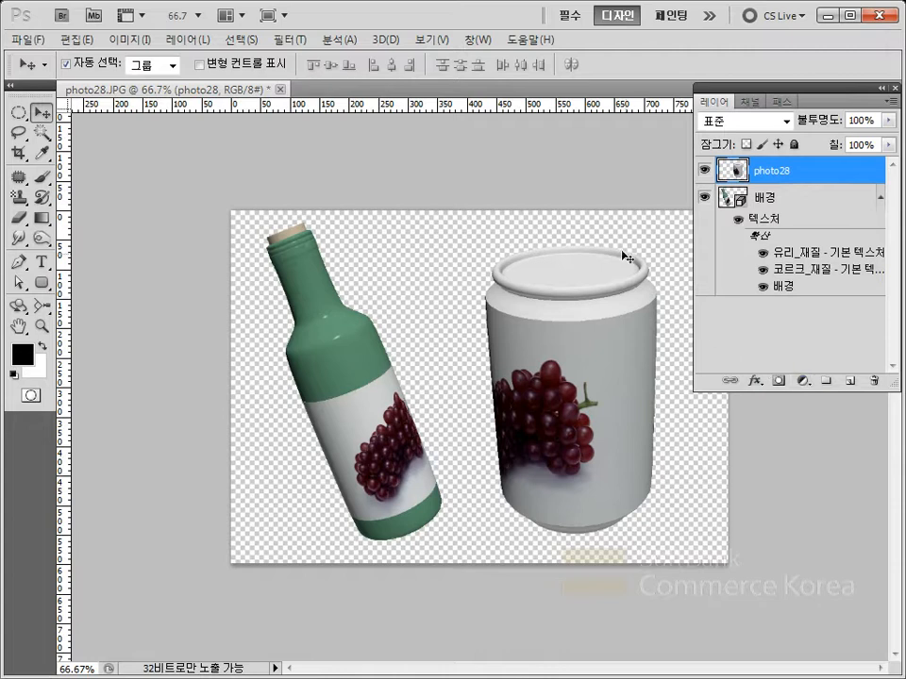
Convert the 3D bottle layer 배경 to a smart object and rasterize it into a regular pixel layer
{"action": "right_click", "coordinate": [757, 200]}
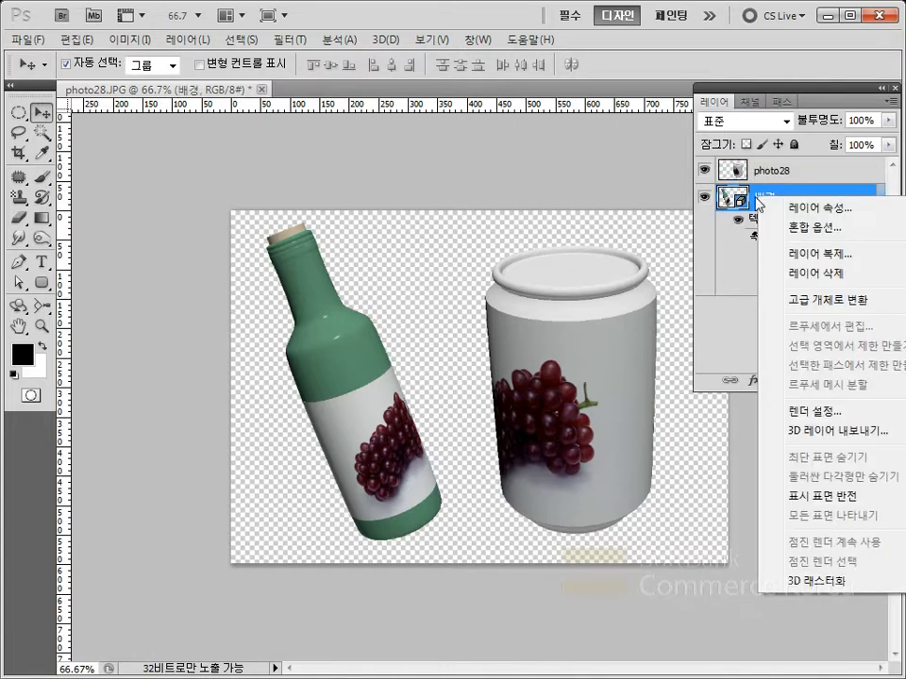
{"action": "left_click", "coordinate": [799, 300]}
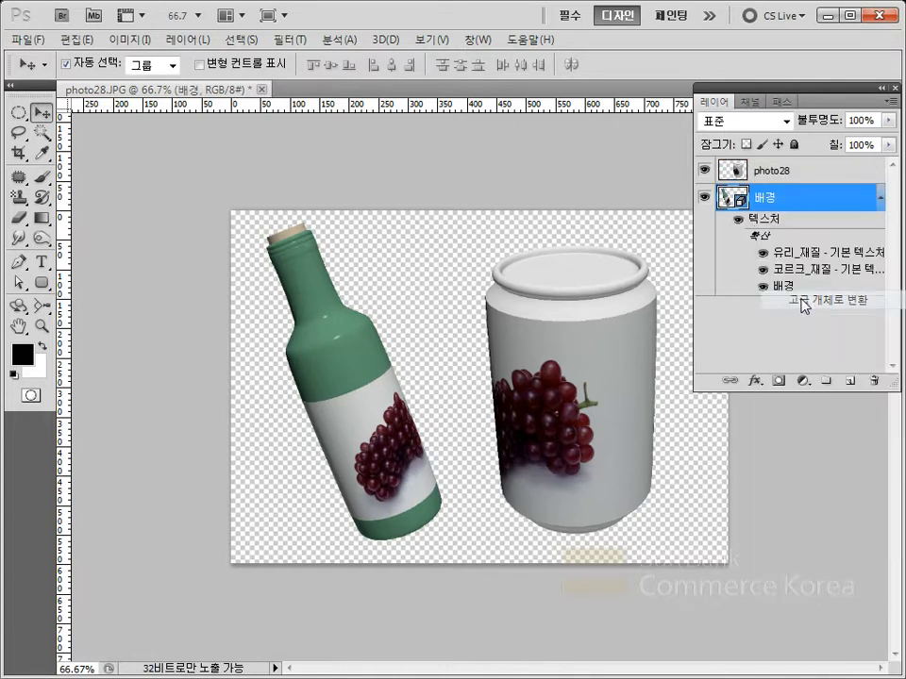
{"action": "right_click", "coordinate": [766, 198]}
{"action": "left_click", "coordinate": [811, 404]}
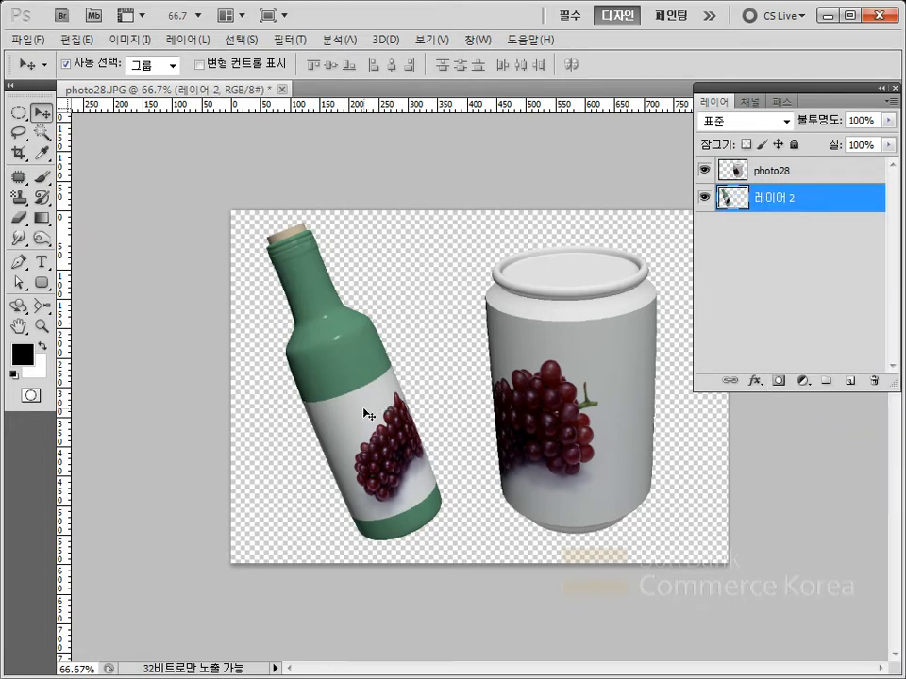
Shift the rasterized can slightly up and to the right, and nudge the bottle on the canvas
{"action": "mouse_move", "coordinate": [366, 414]}
{"action": "left_mouse_down"}
{"action": "mouse_move", "coordinate": [396, 414]}
{"action": "mouse_move", "coordinate": [376, 424]}
{"action": "left_mouse_up"}
{"action": "mouse_move", "coordinate": [540, 412]}
{"action": "left_mouse_down"}
{"action": "mouse_move", "coordinate": [552, 396]}
{"action": "mouse_move", "coordinate": [554, 404]}
{"action": "left_mouse_up"}
{"action": "left_click_drag", "start_coordinate": [387, 448], "coordinate": [376, 440]}
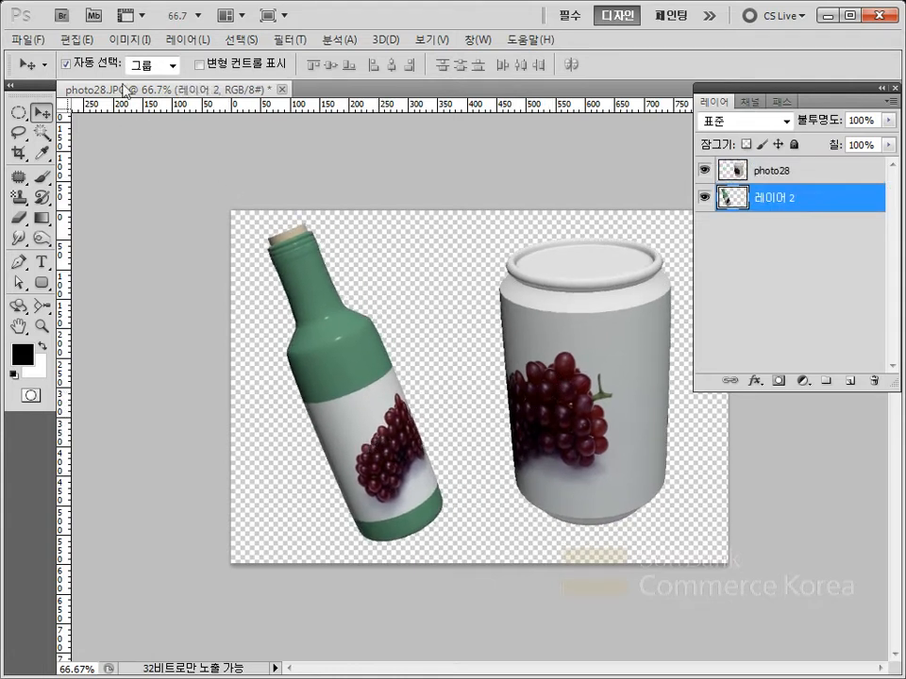
Enlarge the canvas to 1024 pixels wide and 768 pixels high, anchored at the centre
{"action": "left_click", "coordinate": [127, 39]}
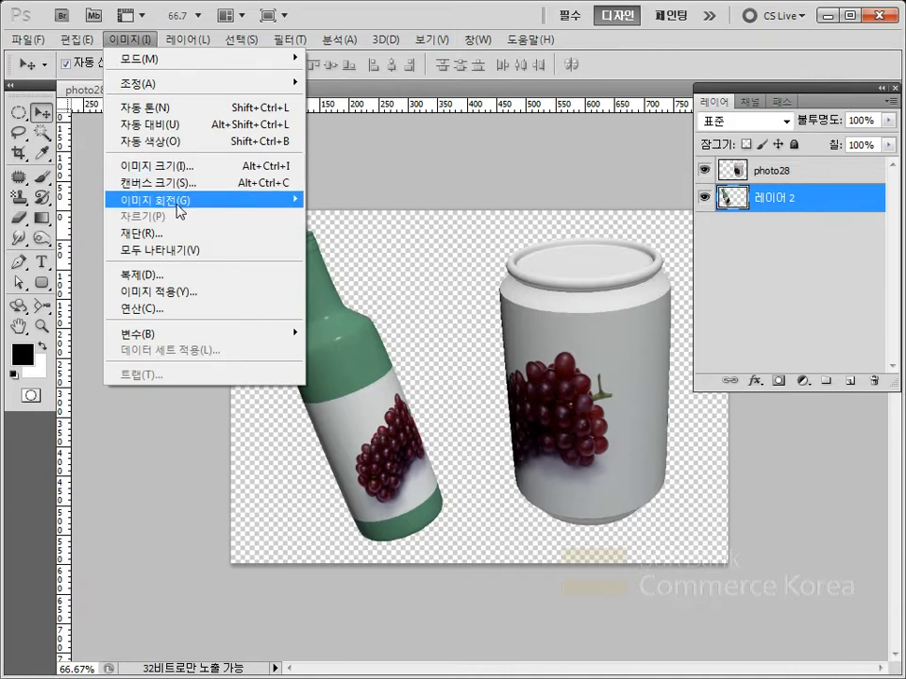
{"action": "left_click", "coordinate": [179, 184]}
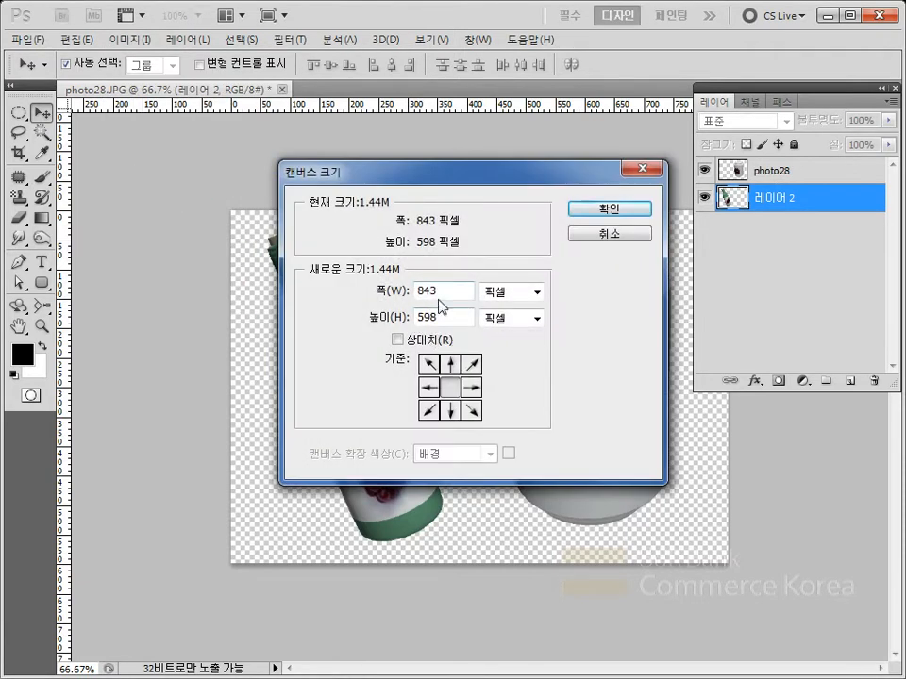
{"action": "left_click_drag", "start_coordinate": [443, 291], "coordinate": [345, 279]}
{"action": "type", "text": "1024"}
{"action": "left_click_drag", "start_coordinate": [447, 318], "coordinate": [310, 302]}
{"action": "type", "text": "7"}
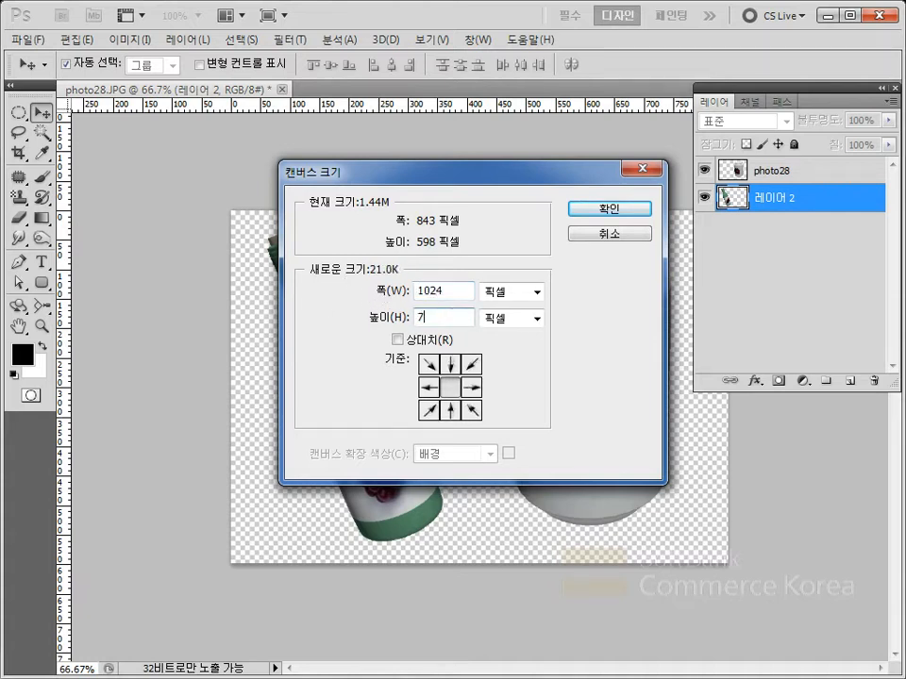
{"action": "type", "text": "68"}
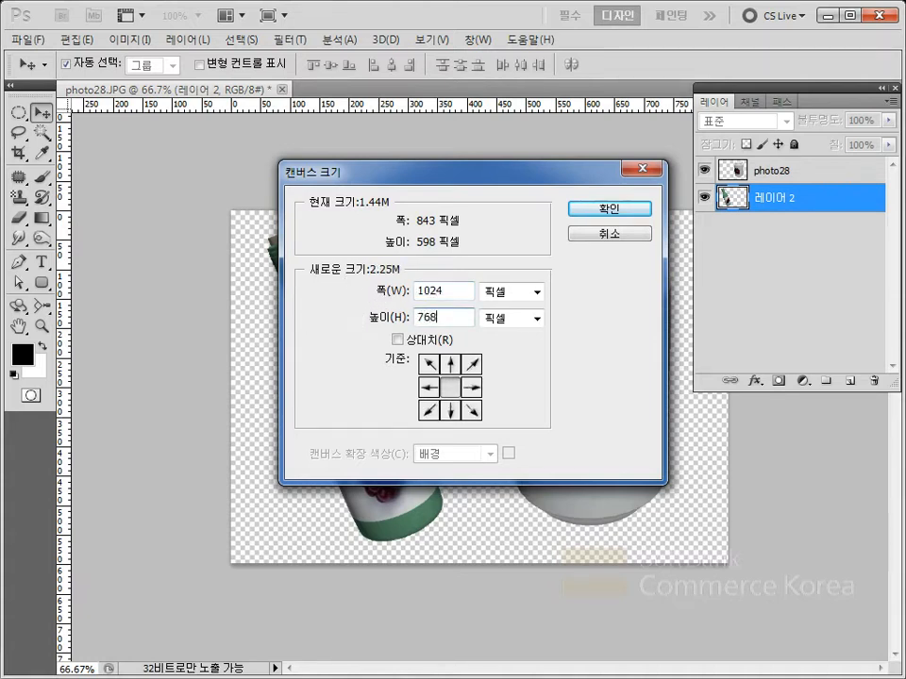
{"action": "left_click", "coordinate": [610, 210]}
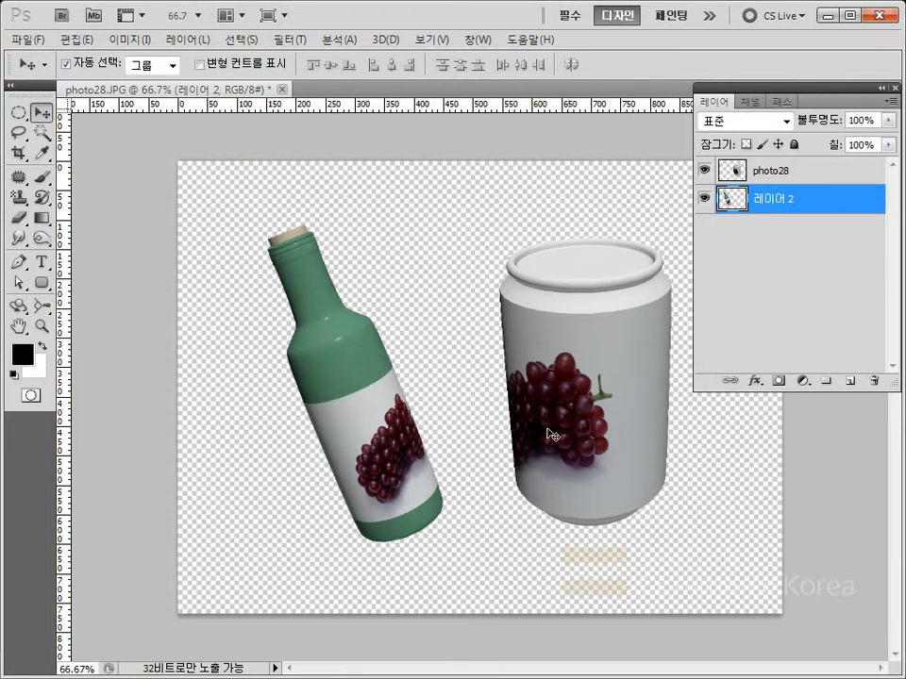
Reposition the bottle slightly further left and the can slightly lower within the enlarged canvas
{"action": "left_click_drag", "start_coordinate": [371, 417], "coordinate": [352, 436]}
{"action": "left_click_drag", "start_coordinate": [571, 410], "coordinate": [591, 412]}
{"action": "left_click_drag", "start_coordinate": [377, 440], "coordinate": [383, 420]}
{"action": "left_click_drag", "start_coordinate": [595, 404], "coordinate": [576, 404]}
Add a new empty layer beneath the bottle layer and rename it 배경
{"action": "left_click", "coordinate": [801, 200]}
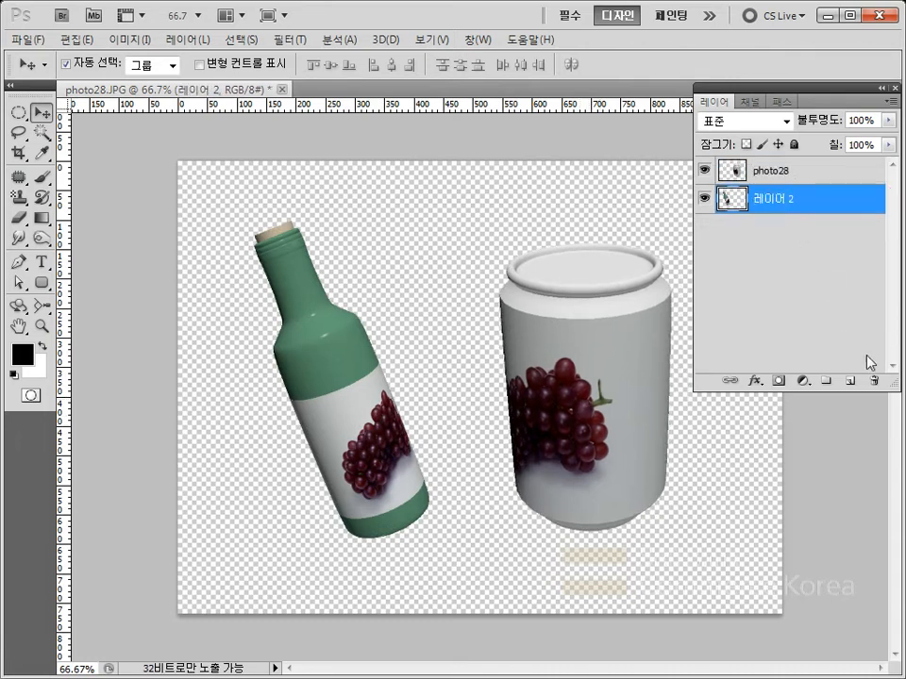
{"action": "left_click", "coordinate": [850, 380]}
{"action": "left_click_drag", "start_coordinate": [785, 200], "coordinate": [783, 251]}
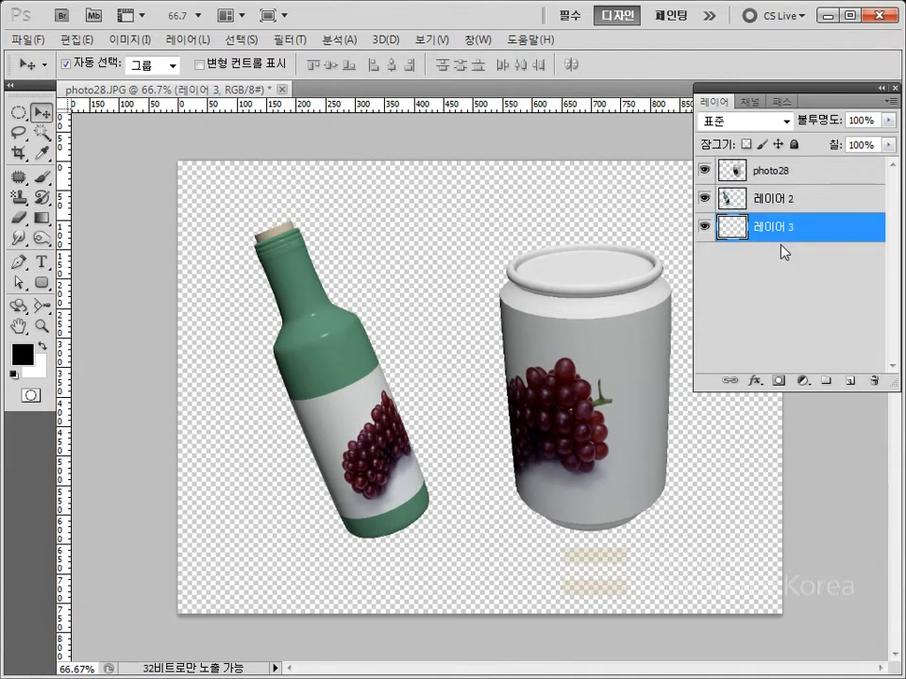
{"action": "double_click", "coordinate": [773, 229]}
{"action": "type", "text": "ㅠㅁ초"}
{"action": "key", "text": "BackSpace"}
{"action": "key", "text": "BackSpace"}
{"action": "key", "text": "BackSpace"}
{"action": "key", "text": "BackSpace"}
{"action": "type", "text": "배경"}
Keep black as the foreground colour, select the whole canvas and fill the 배경 layer with it
{"action": "left_click", "coordinate": [21, 354]}
{"action": "left_click", "coordinate": [849, 327]}
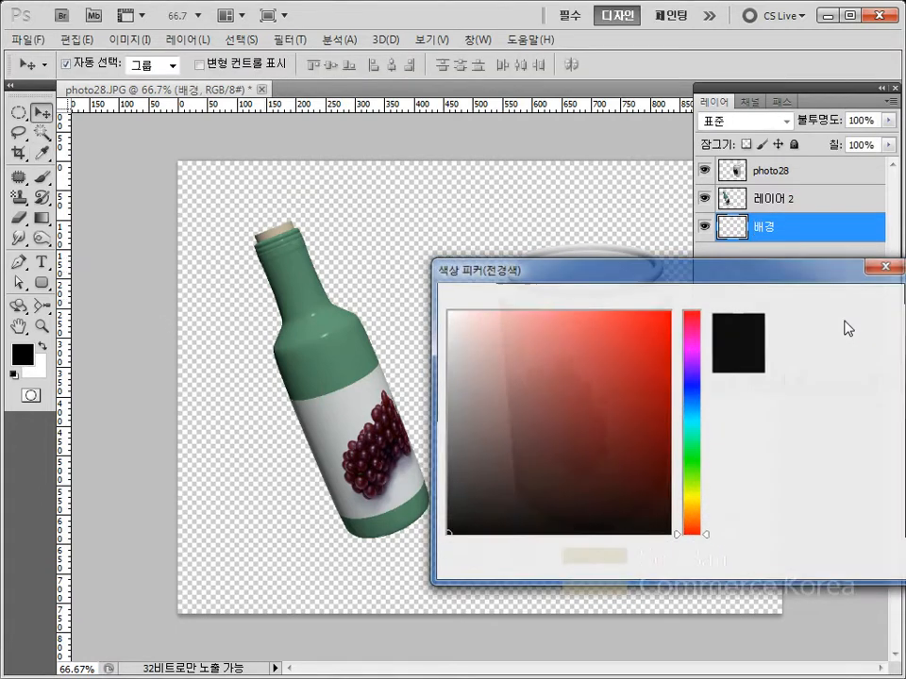
{"action": "key", "text": "ctrl+a"}
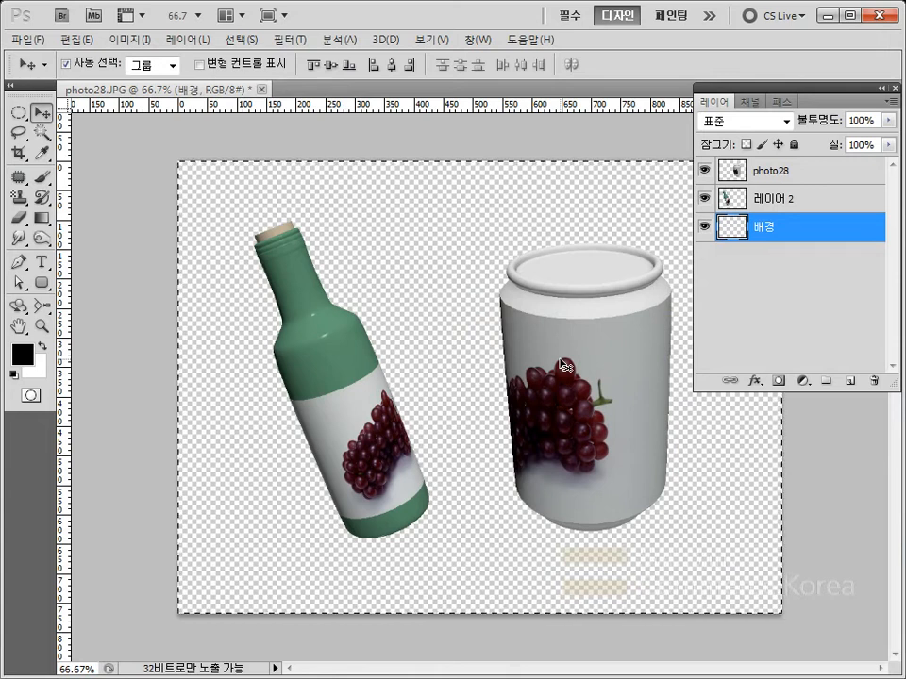
{"action": "key", "text": "alt+BackSpace"}
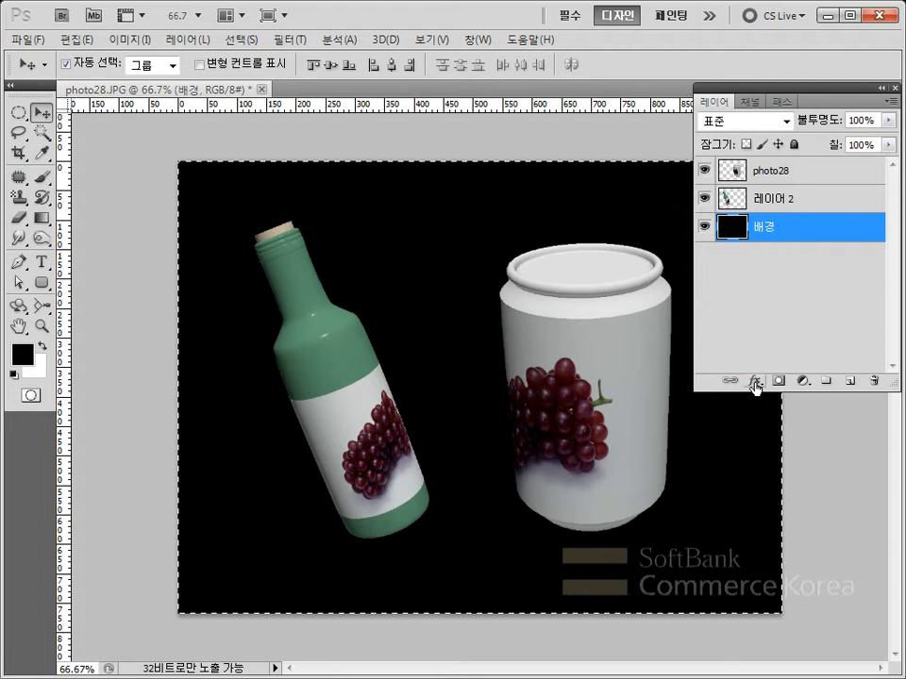
Add a Gradient Overlay style to the 배경 layer and load the 중간 농도 preset for editing
{"action": "left_click", "coordinate": [755, 381]}
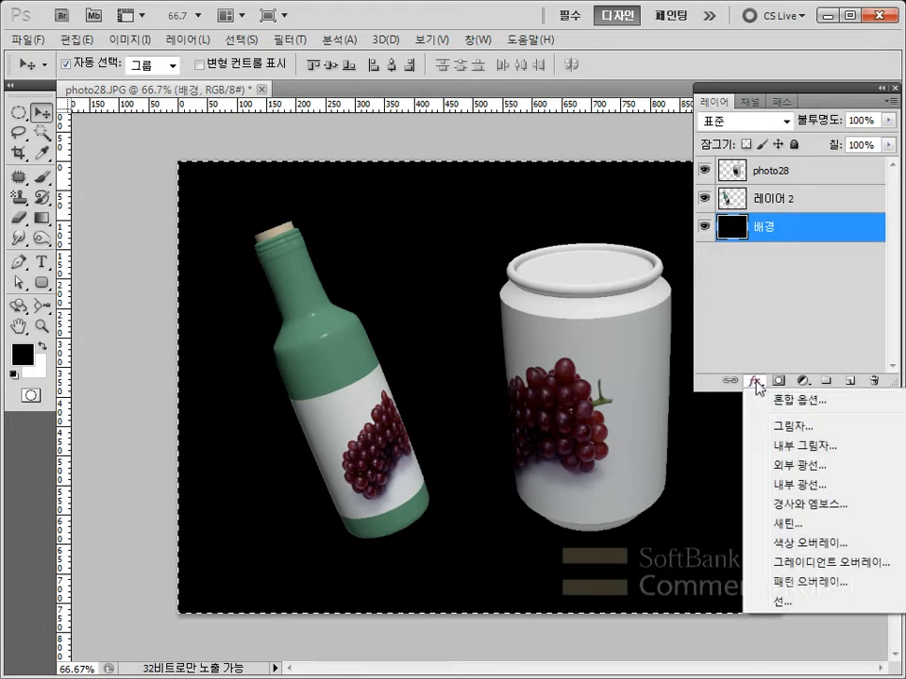
{"action": "left_click", "coordinate": [804, 564]}
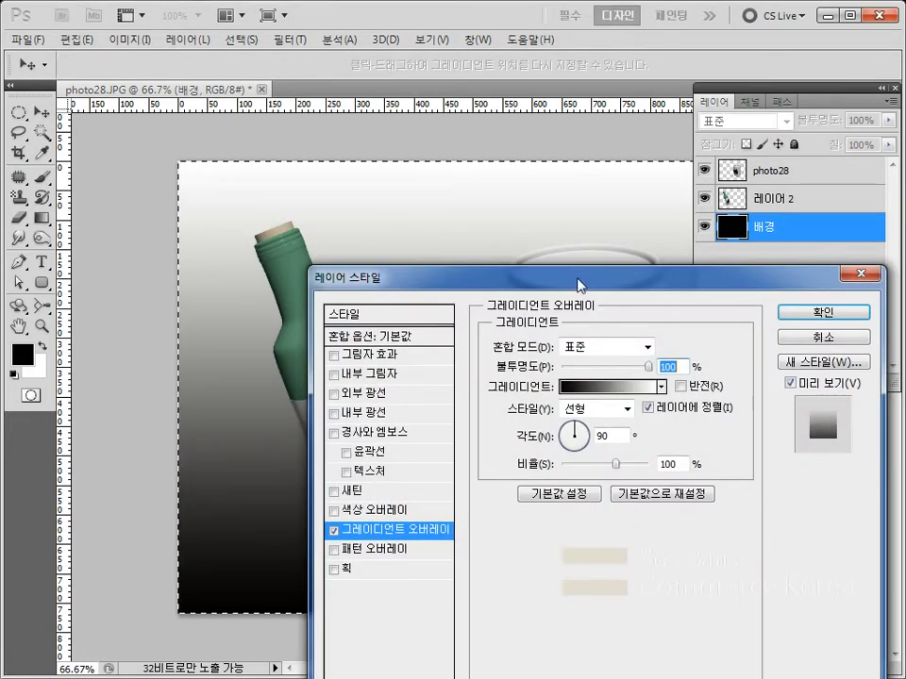
{"action": "left_click_drag", "start_coordinate": [580, 281], "coordinate": [494, 136]}
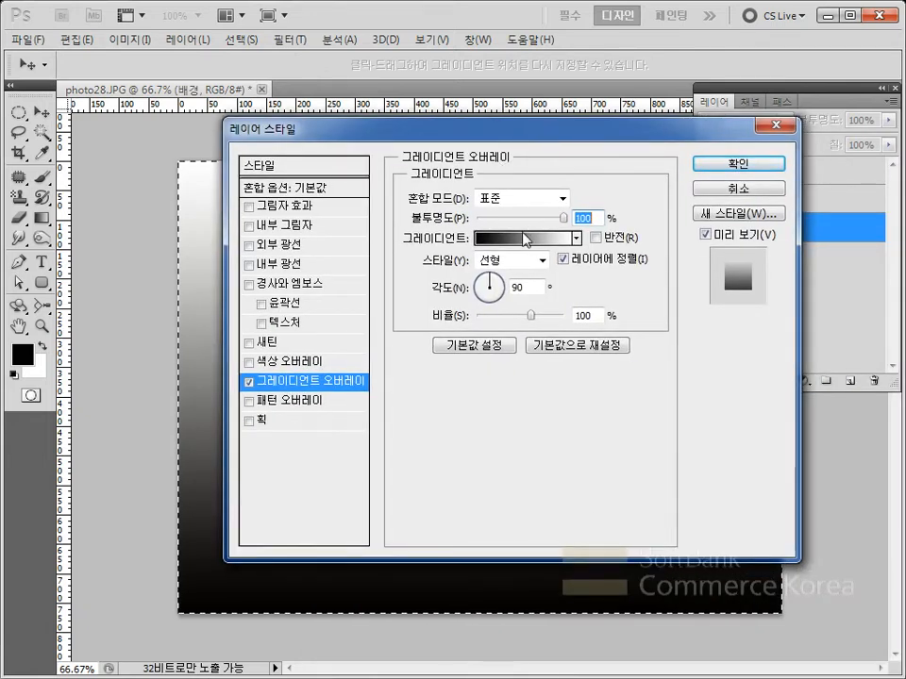
{"action": "left_click", "coordinate": [522, 240]}
{"action": "left_click", "coordinate": [662, 173]}
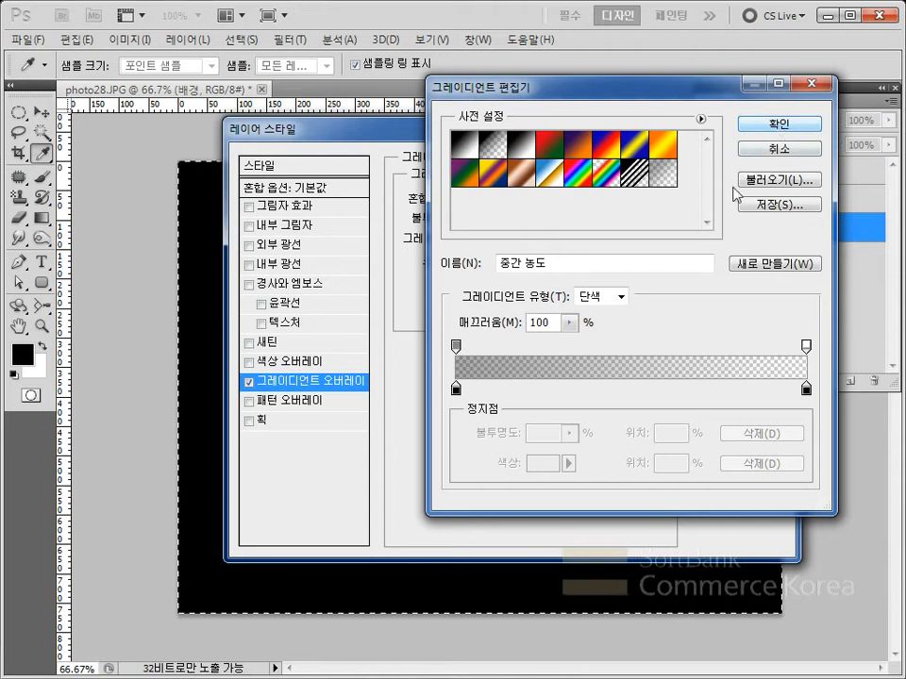
Set the gradient's starting colour stop to light grey #c2c1c1 and its ending colour stop to near-white
{"action": "left_click", "coordinate": [457, 388]}
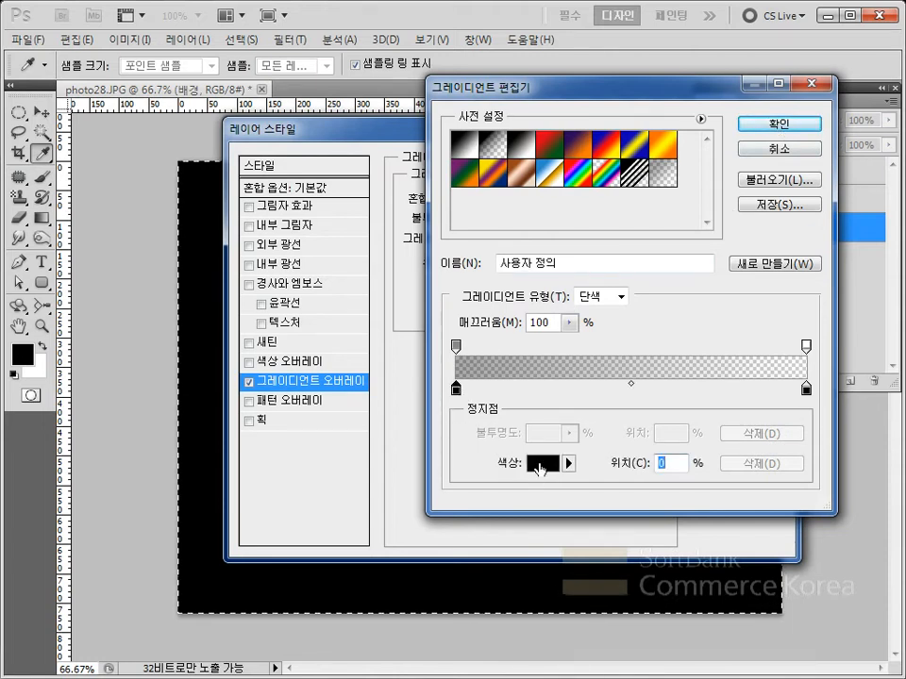
{"action": "left_click", "coordinate": [540, 463]}
{"action": "left_click", "coordinate": [451, 364]}
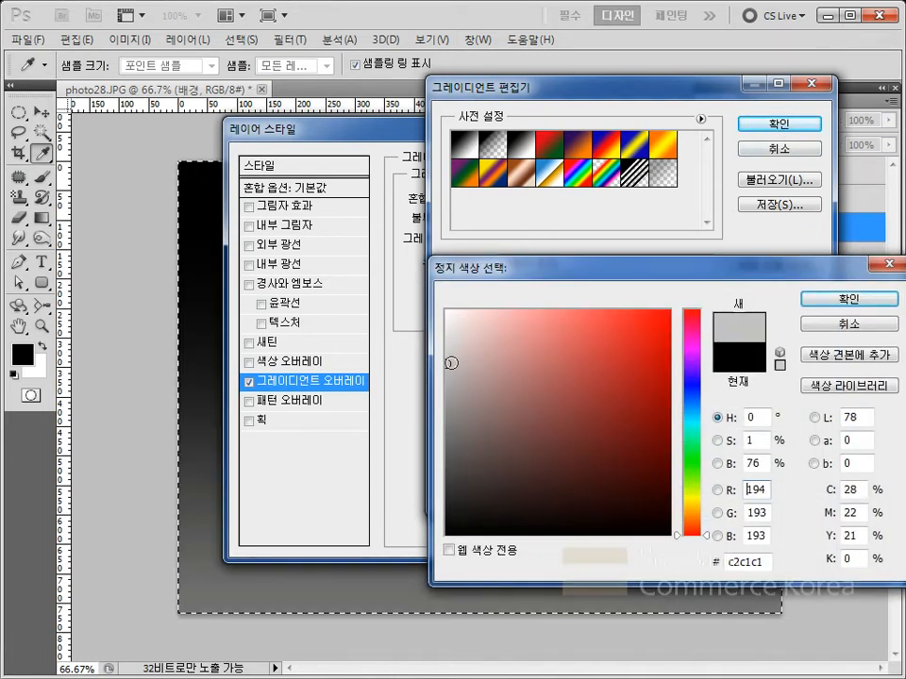
{"action": "left_click", "coordinate": [854, 299]}
{"action": "left_click", "coordinate": [807, 390]}
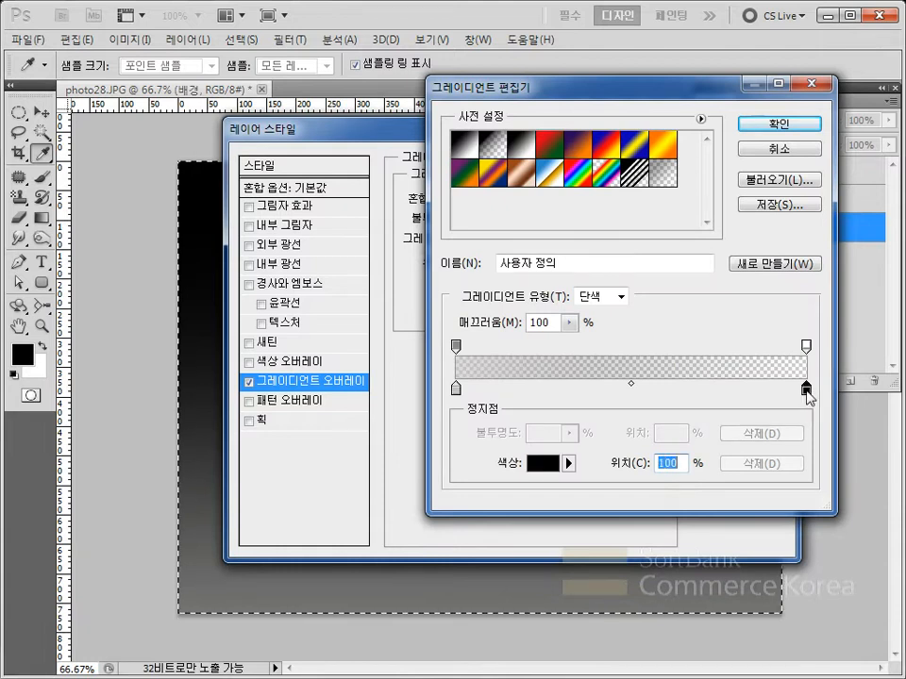
{"action": "left_click", "coordinate": [543, 463]}
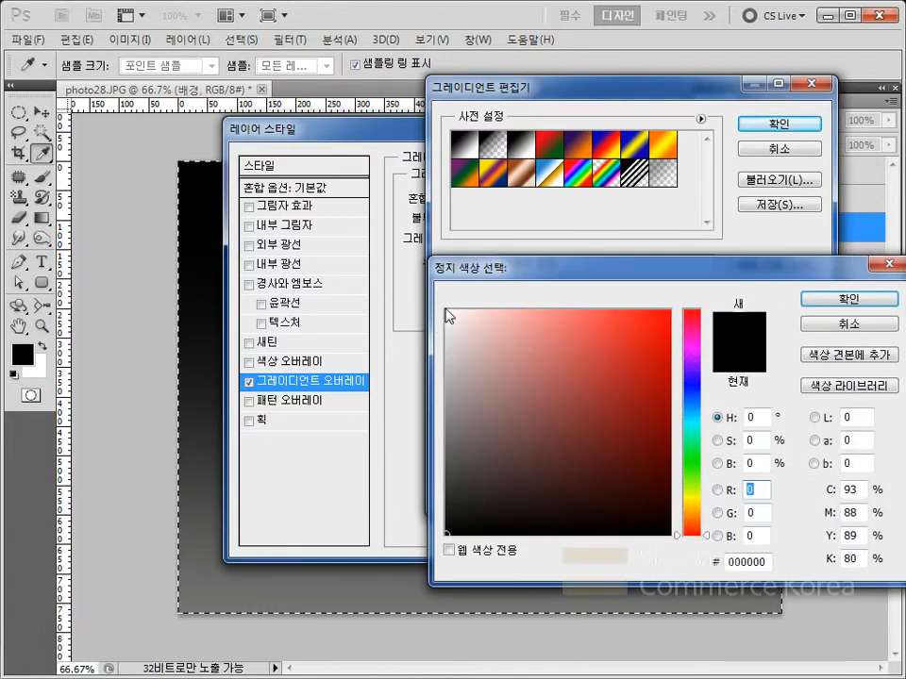
{"action": "left_click", "coordinate": [449, 311]}
{"action": "left_click", "coordinate": [864, 304]}
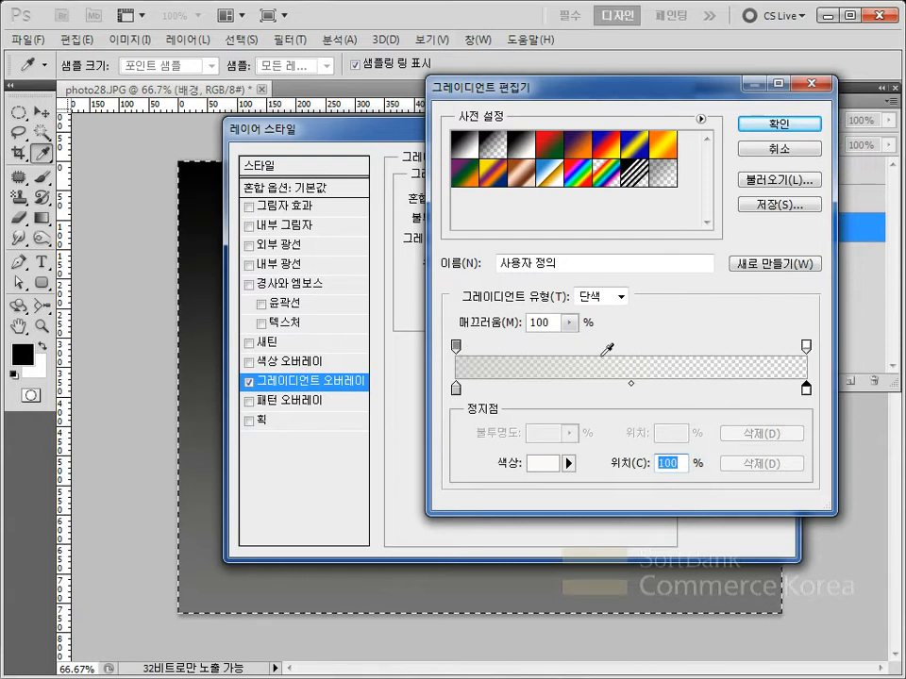
Raise both of the gradient's opacity stops to 100% and accept the edited gradient
{"action": "left_click", "coordinate": [807, 348]}
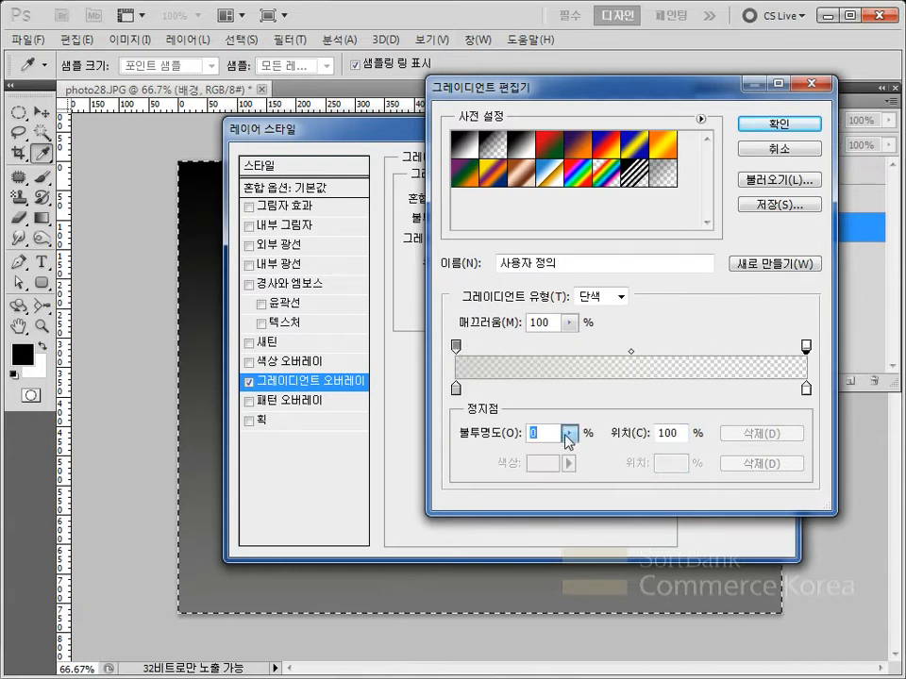
{"action": "left_click", "coordinate": [569, 436]}
{"action": "left_click_drag", "start_coordinate": [558, 457], "coordinate": [697, 463]}
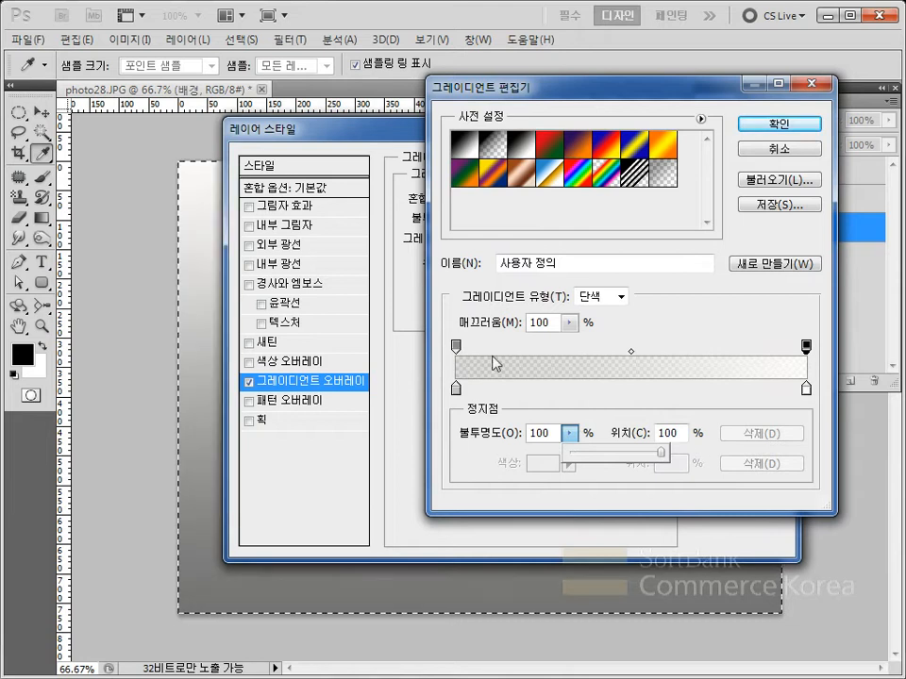
{"action": "left_click", "coordinate": [457, 346]}
{"action": "left_click", "coordinate": [569, 432]}
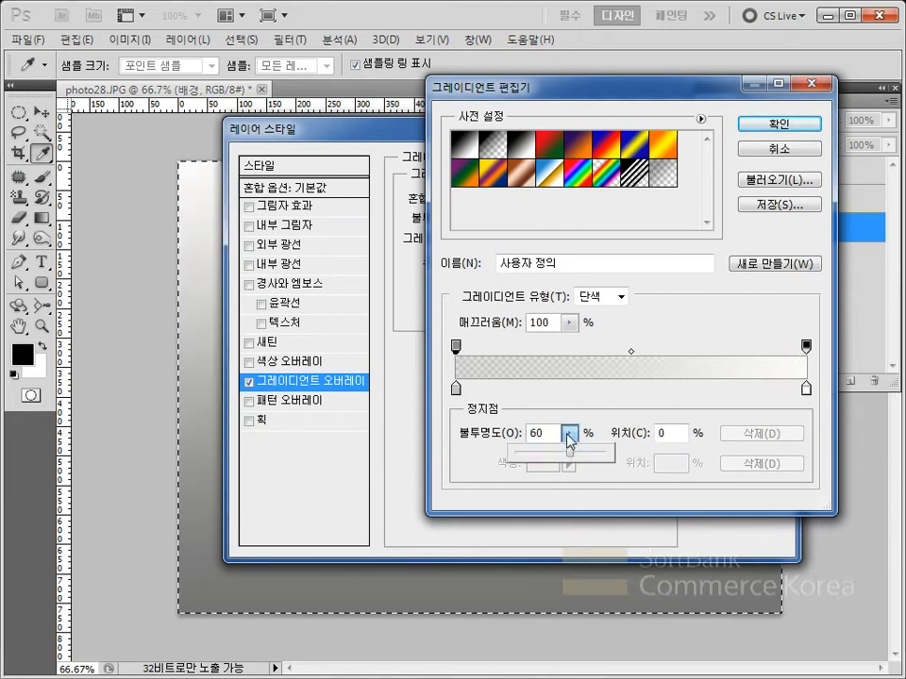
{"action": "left_click_drag", "start_coordinate": [570, 454], "coordinate": [643, 463]}
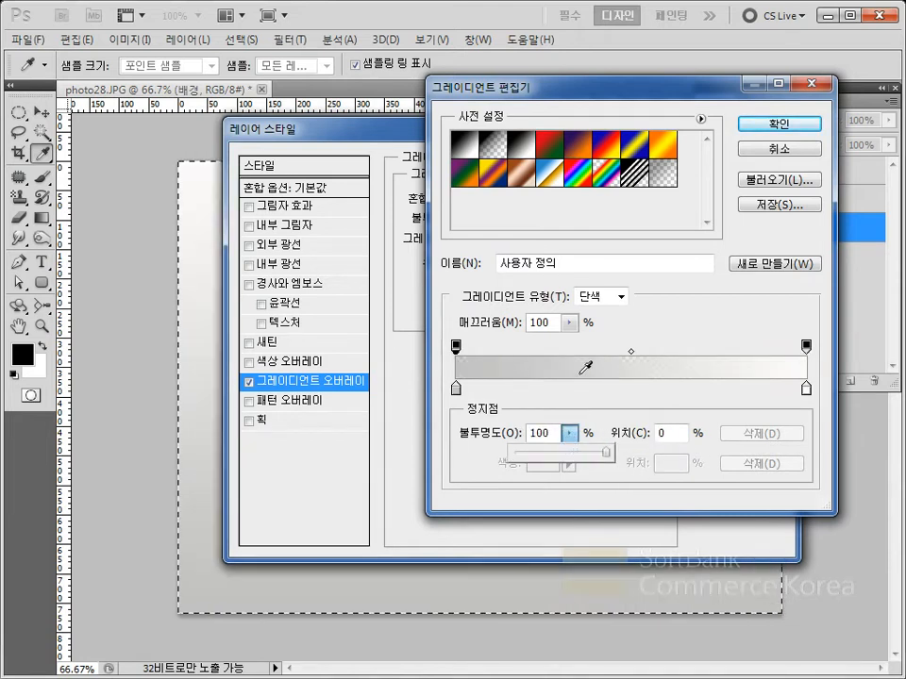
{"action": "left_click", "coordinate": [780, 126]}
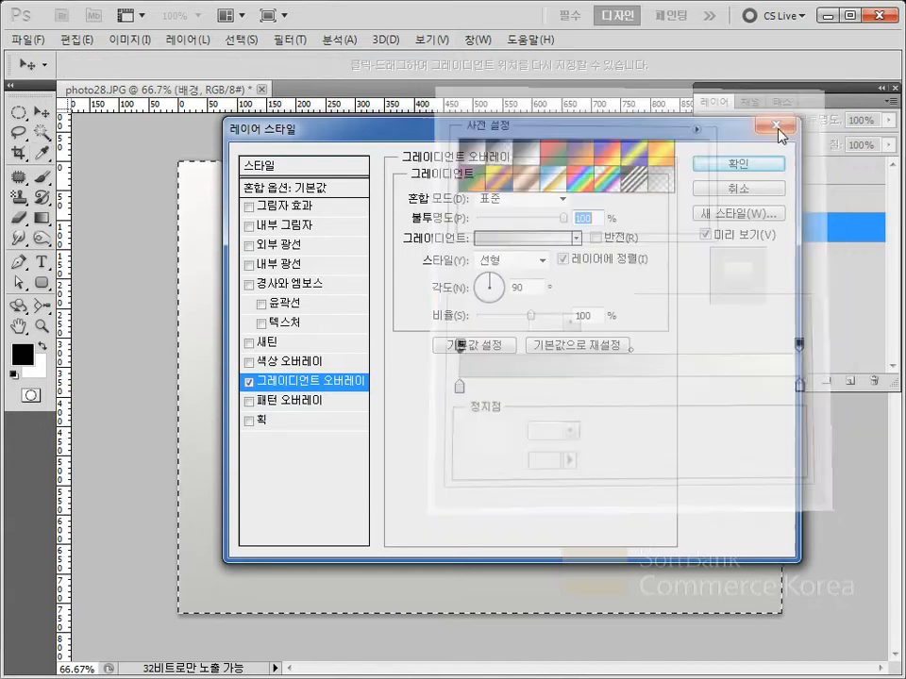
Set the gradient overlay's scale to 150% and apply the style to the 배경 layer
{"action": "left_click_drag", "start_coordinate": [520, 139], "coordinate": [639, 133]}
{"action": "left_click_drag", "start_coordinate": [653, 314], "coordinate": [694, 312]}
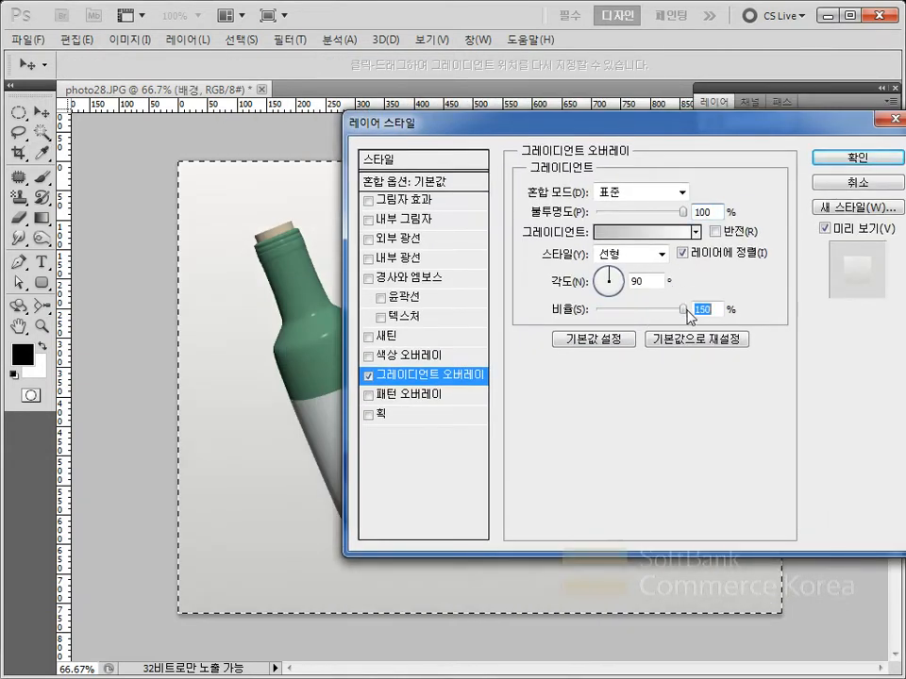
{"action": "left_click_drag", "start_coordinate": [595, 121], "coordinate": [604, 411]}
{"action": "left_click_drag", "start_coordinate": [739, 418], "coordinate": [711, 180]}
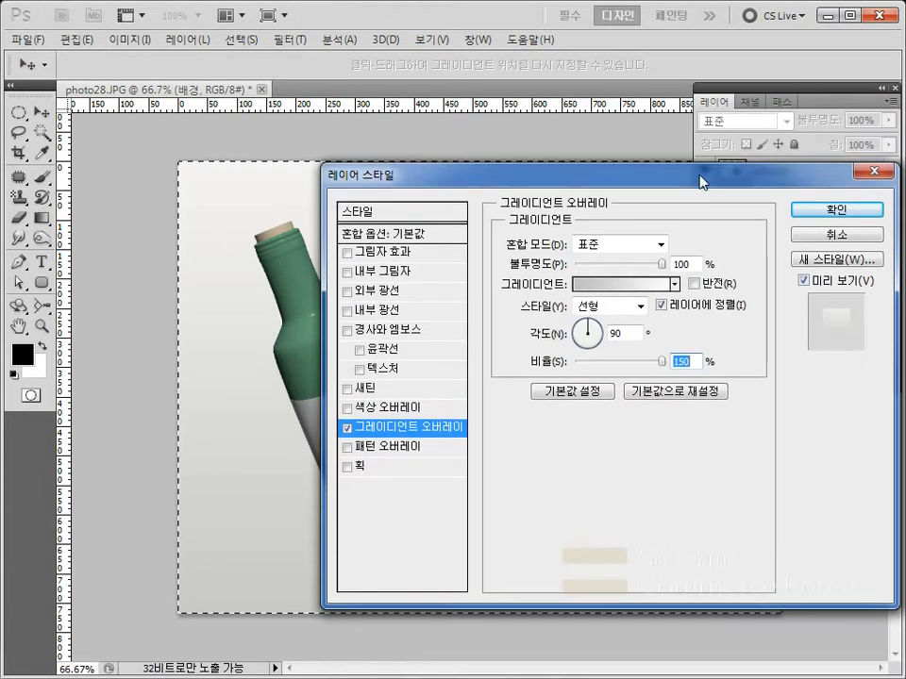
{"action": "left_click", "coordinate": [831, 213]}
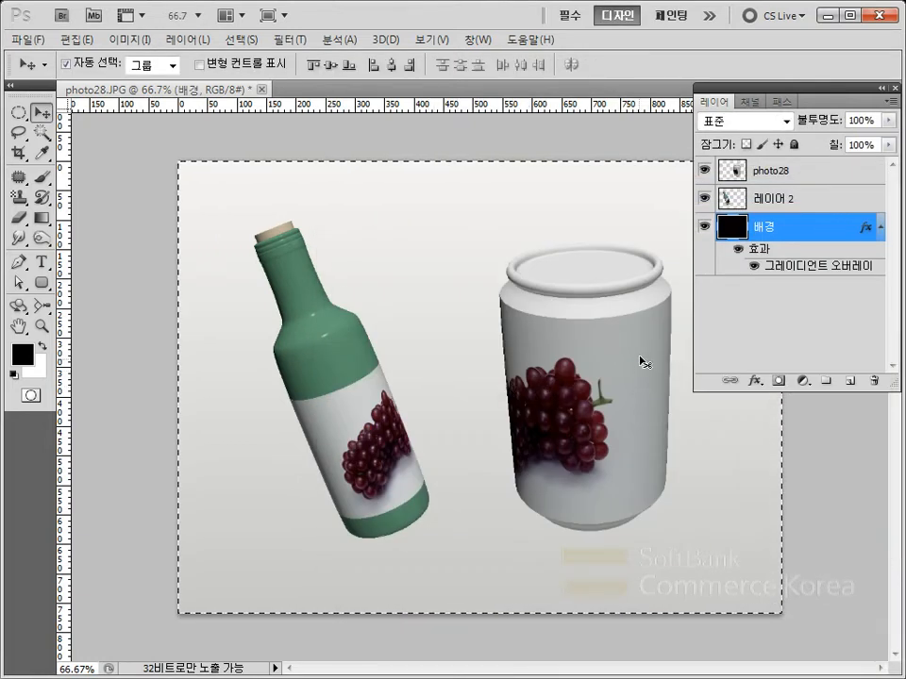
Clear the canvas selection and duplicate the bottle layer 레이어 2, offsetting the copy toward the can
{"action": "left_click", "coordinate": [529, 294]}
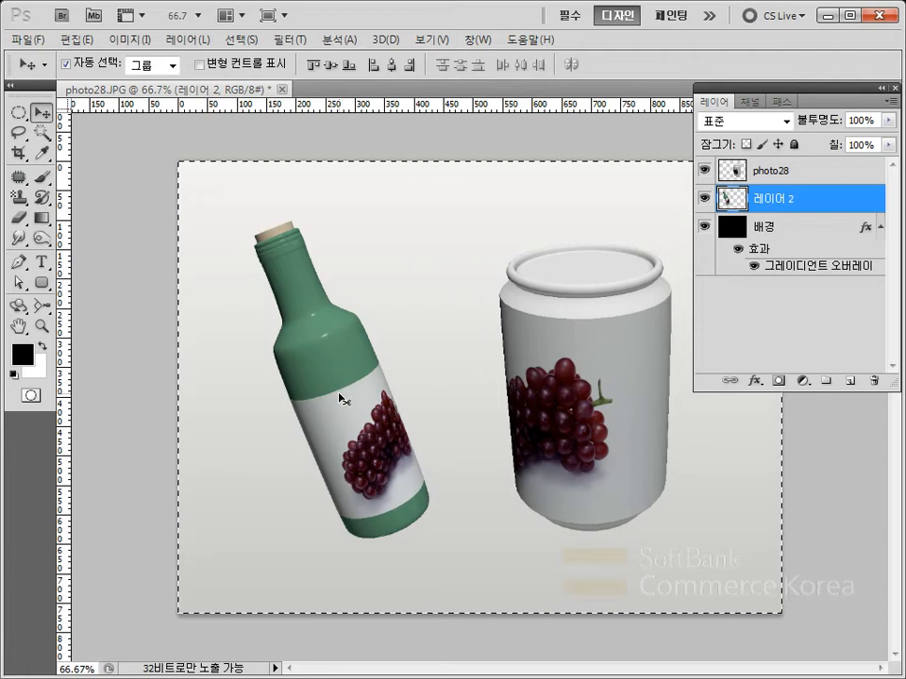
{"action": "key", "text": "ctrl+d"}
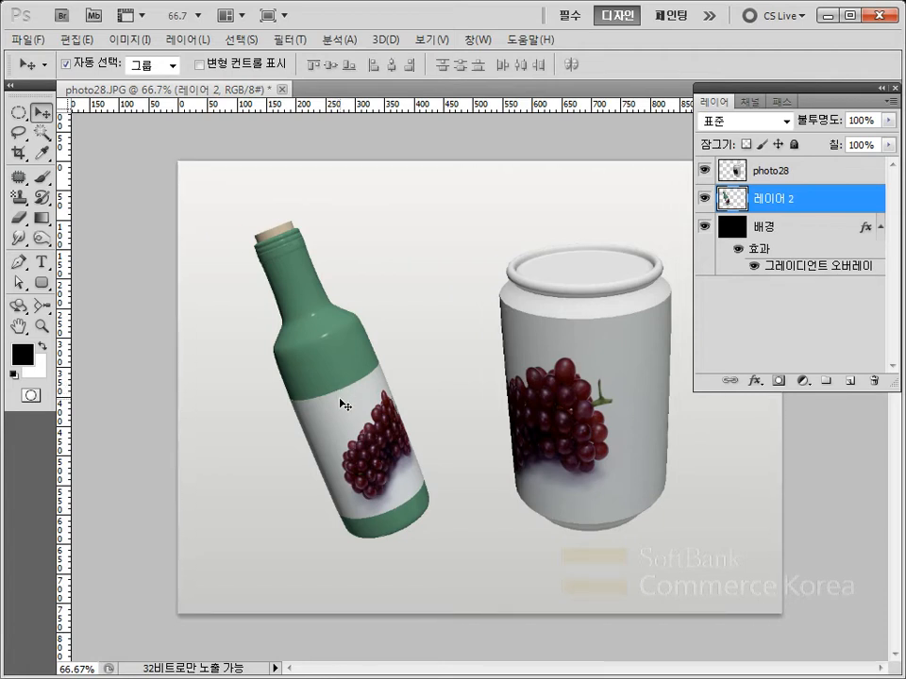
{"action": "left_click_drag", "start_coordinate": [341, 403], "coordinate": [408, 396]}
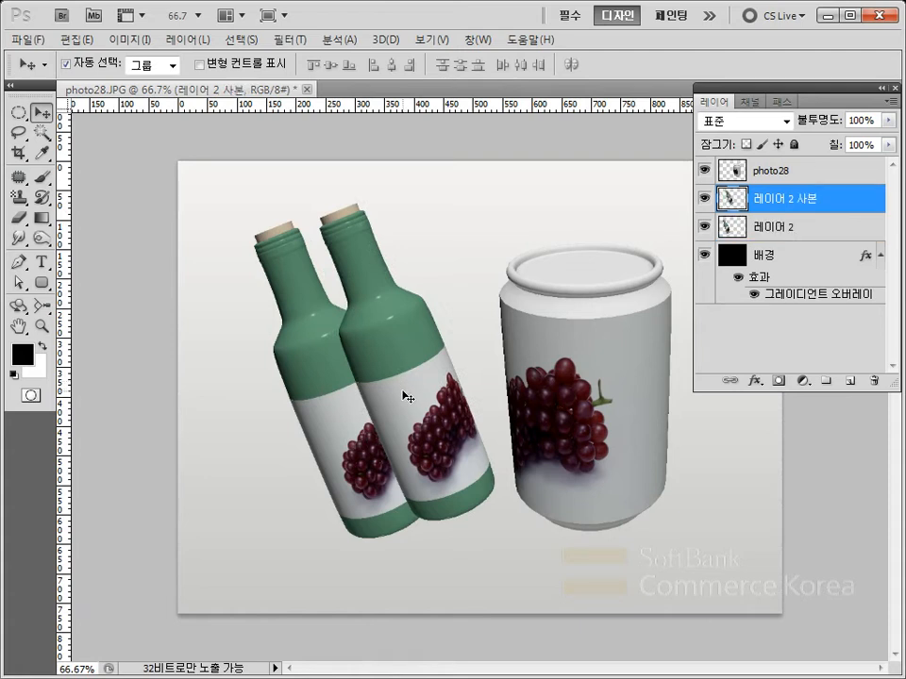
Rotate the bottle copy about -169° and place it upside down directly beneath the original bottle's base
{"action": "key", "text": "ctrl+t"}
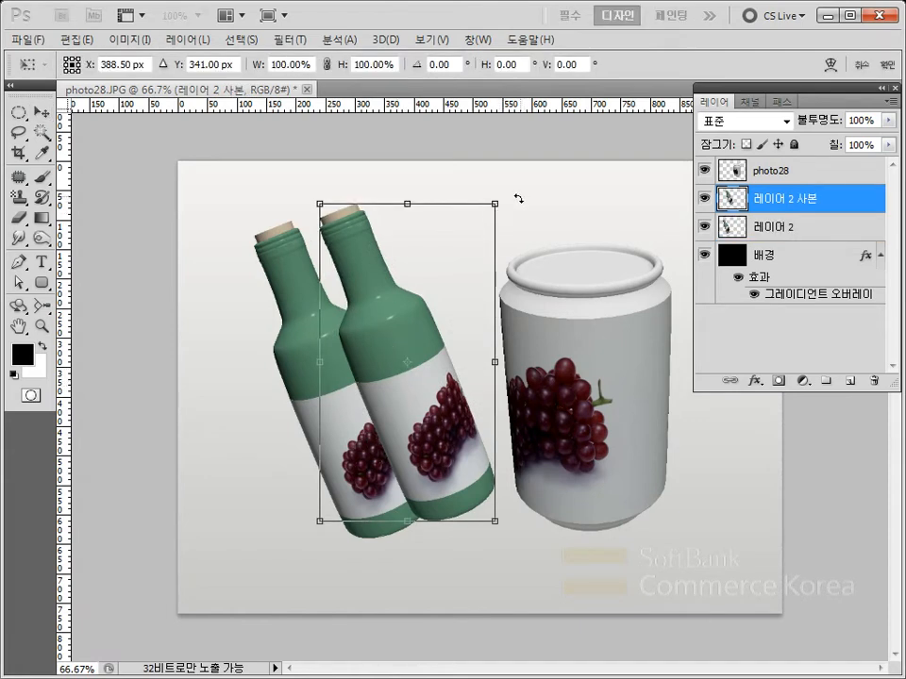
{"action": "left_click_drag", "start_coordinate": [518, 198], "coordinate": [319, 448]}
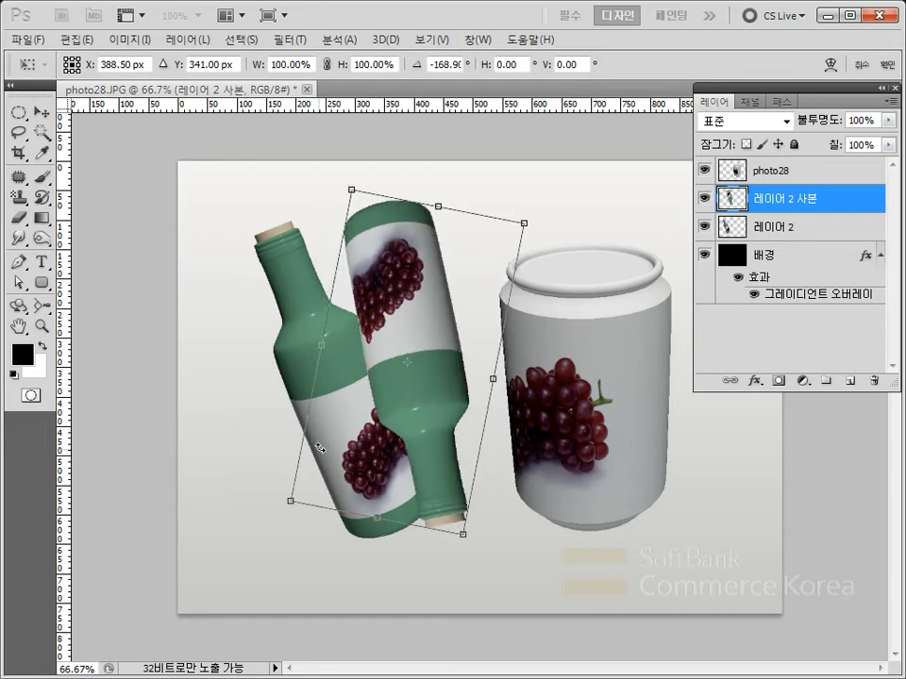
{"action": "left_click_drag", "start_coordinate": [411, 309], "coordinate": [403, 581]}
{"action": "key", "text": "Return"}
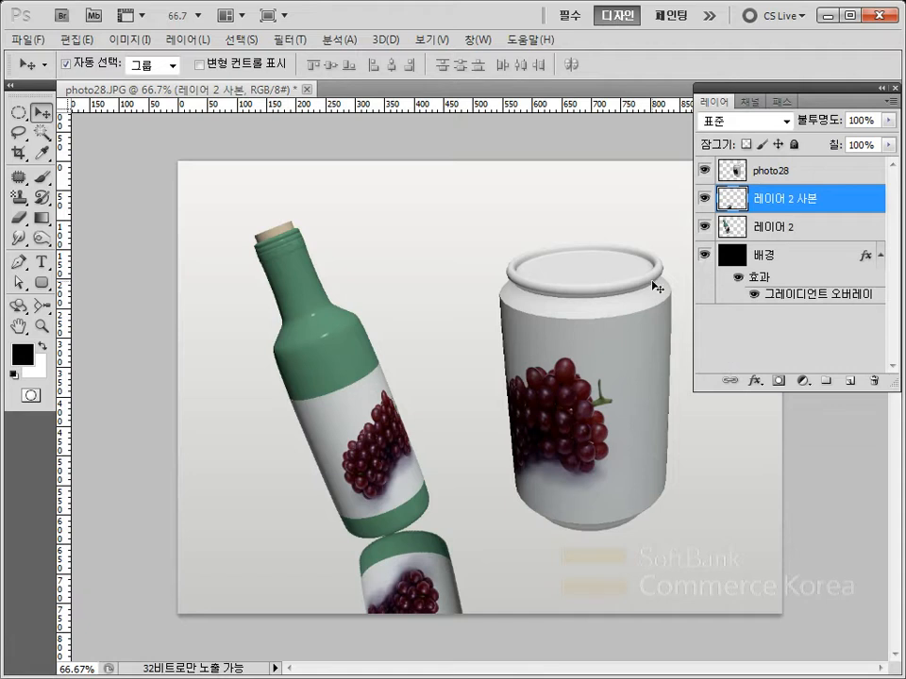
Fade the bottle reflection toward its lower end with a gradient on a new layer mask and set its layer opacity to 37%
{"action": "left_click", "coordinate": [777, 381]}
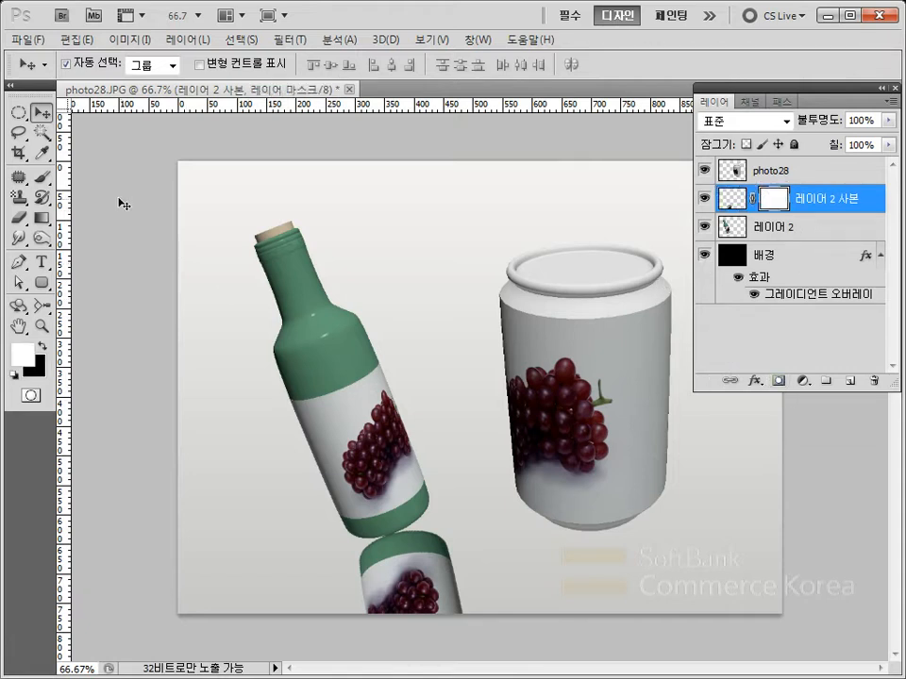
{"action": "left_click", "coordinate": [41, 219]}
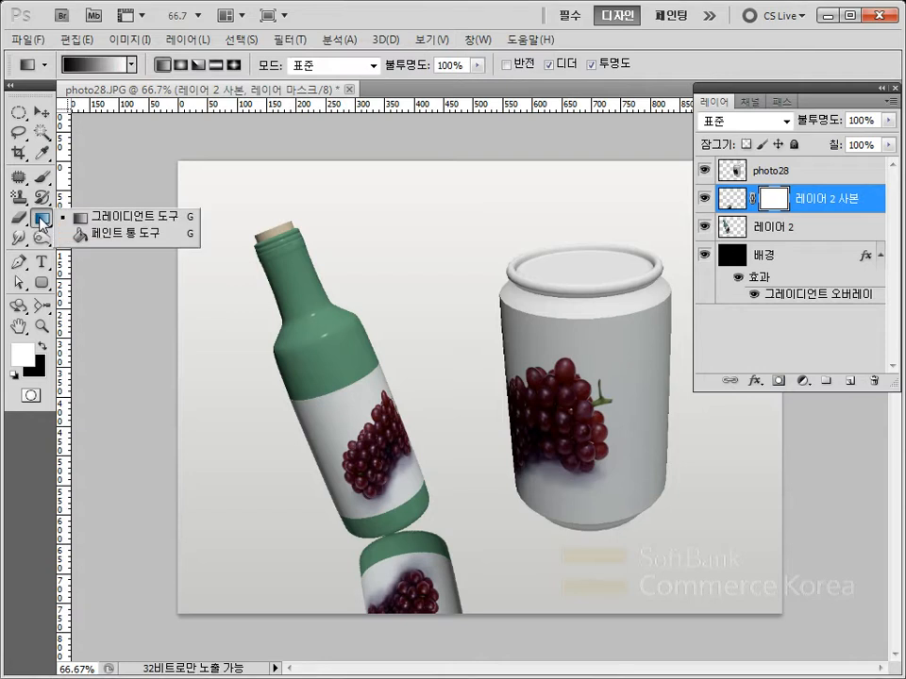
{"action": "left_click", "coordinate": [40, 217]}
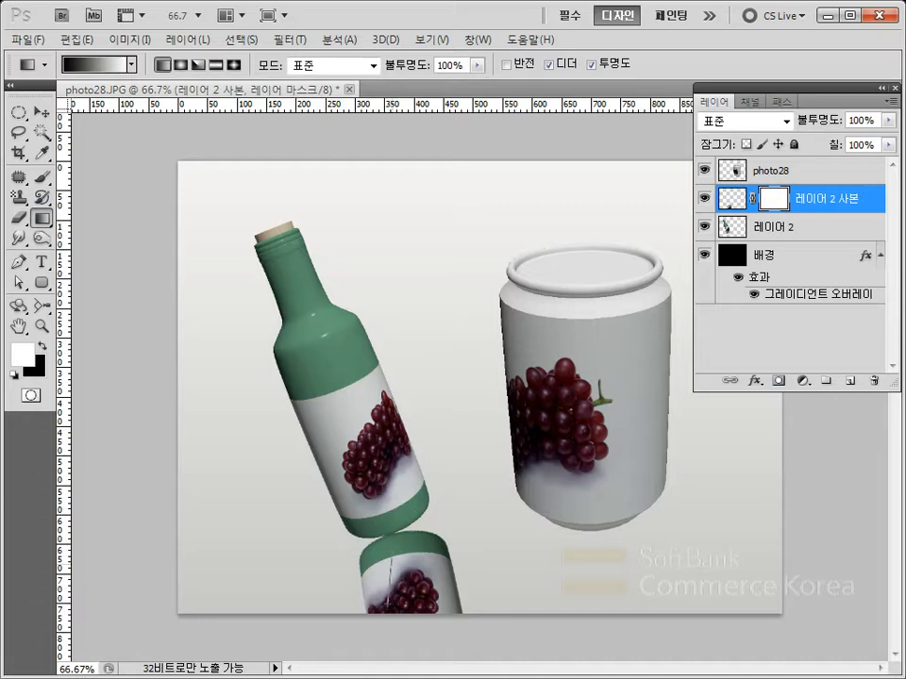
{"action": "left_click_drag", "start_coordinate": [393, 555], "coordinate": [387, 604]}
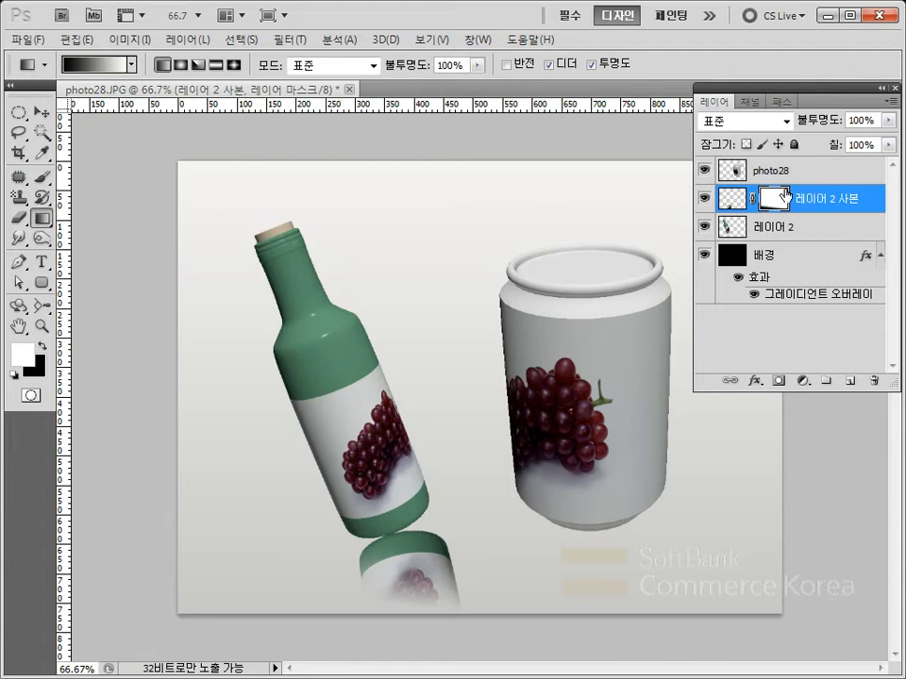
{"action": "left_click_drag", "start_coordinate": [410, 595], "coordinate": [454, 573]}
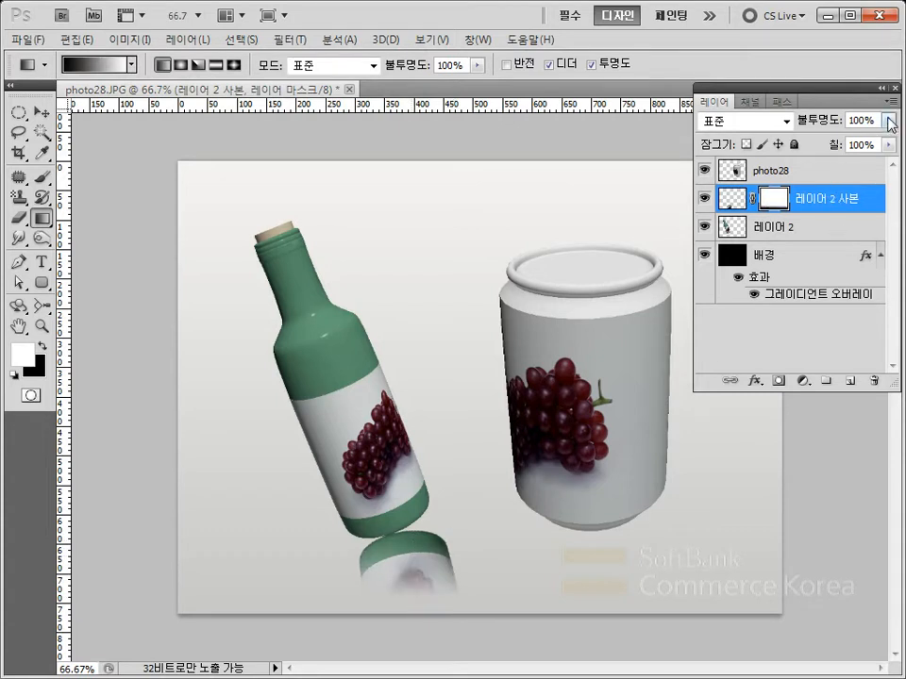
{"action": "left_click_drag", "start_coordinate": [890, 123], "coordinate": [831, 143]}
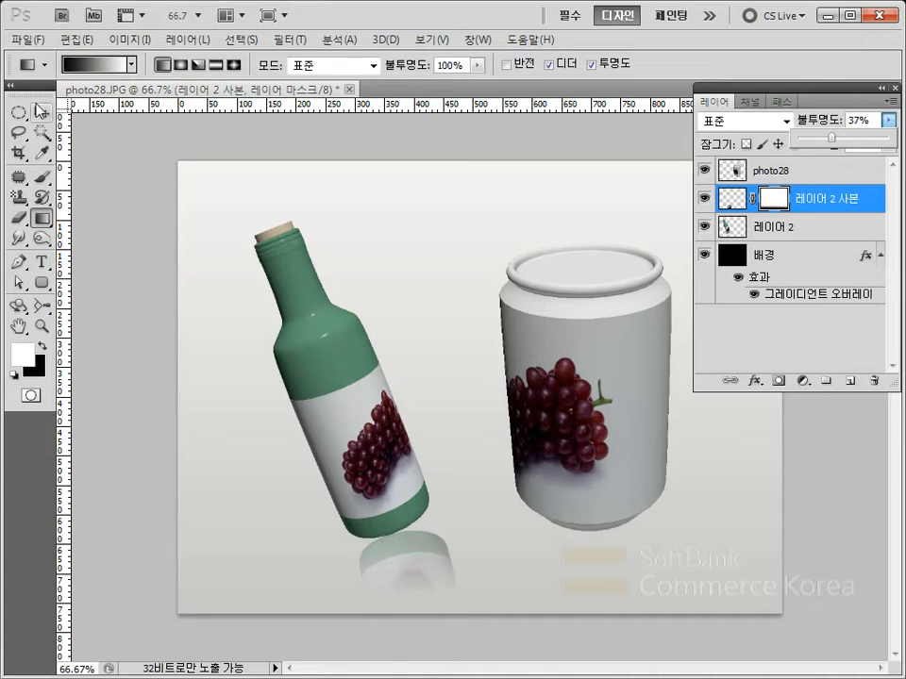
Duplicate the can layer photo28, offsetting the copy from the original can
{"action": "key", "text": "v"}
{"action": "left_click", "coordinate": [579, 419]}
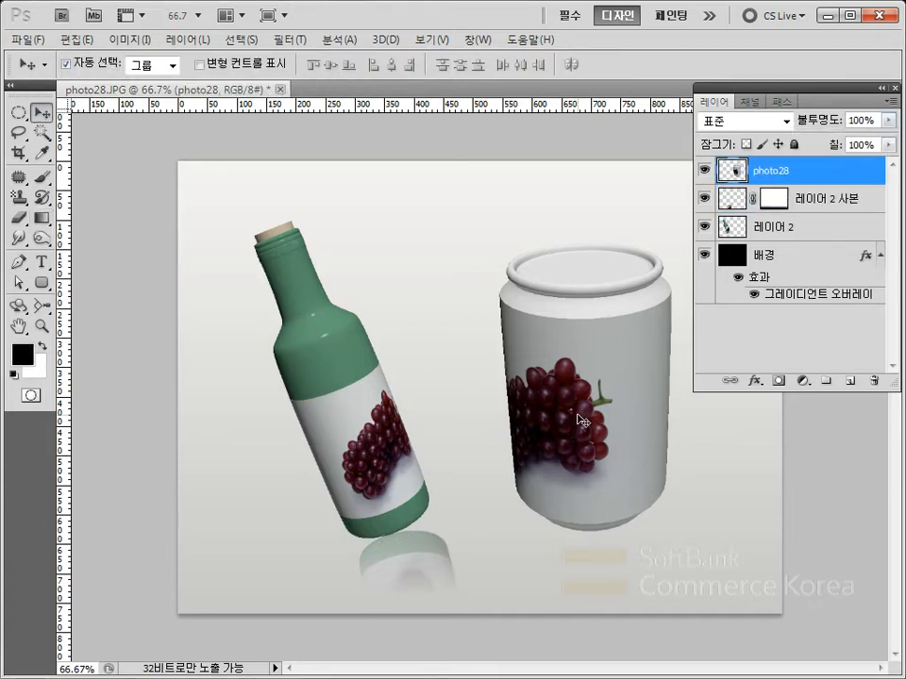
{"action": "left_click_drag", "start_coordinate": [578, 419], "coordinate": [637, 375]}
Rotate the can copy upside down and place it directly beneath the original can's base as a reflection
{"action": "key", "text": "ctrl+t"}
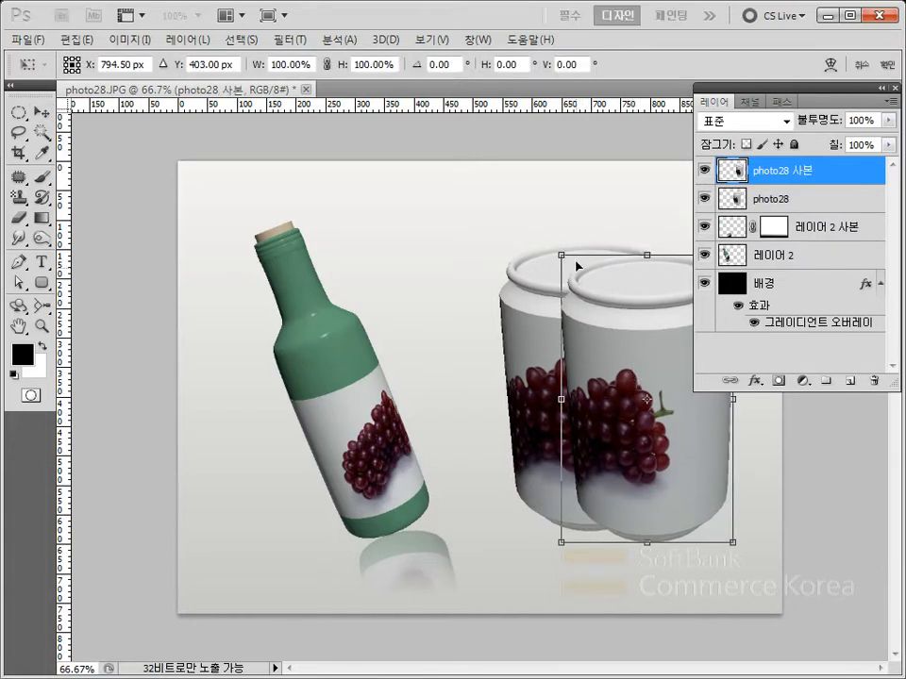
{"action": "left_click_drag", "start_coordinate": [569, 245], "coordinate": [831, 542]}
{"action": "left_click_drag", "start_coordinate": [646, 375], "coordinate": [632, 617]}
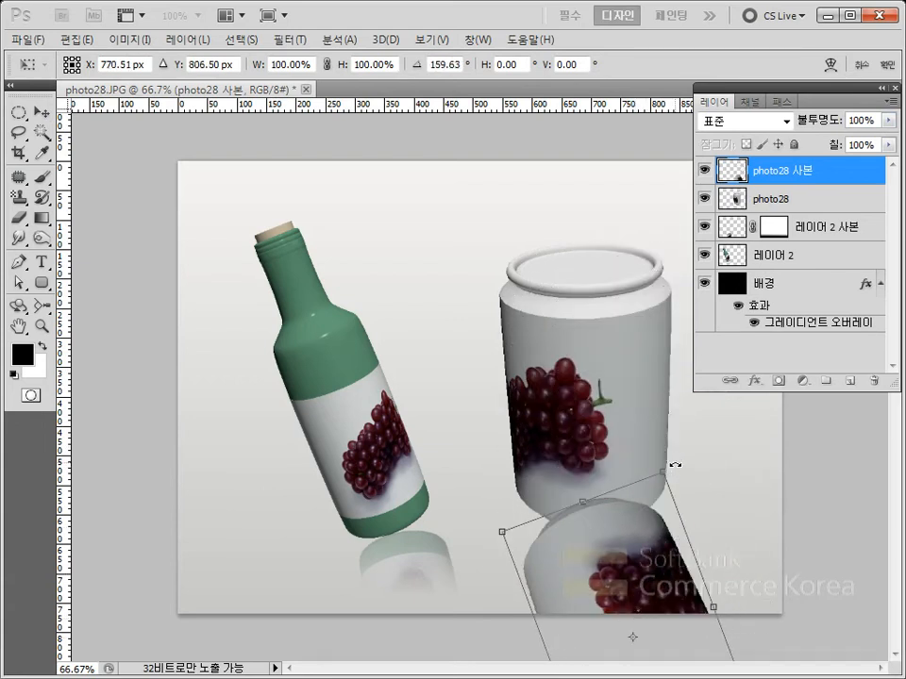
{"action": "left_click_drag", "start_coordinate": [675, 464], "coordinate": [708, 487]}
{"action": "left_click_drag", "start_coordinate": [633, 550], "coordinate": [603, 592]}
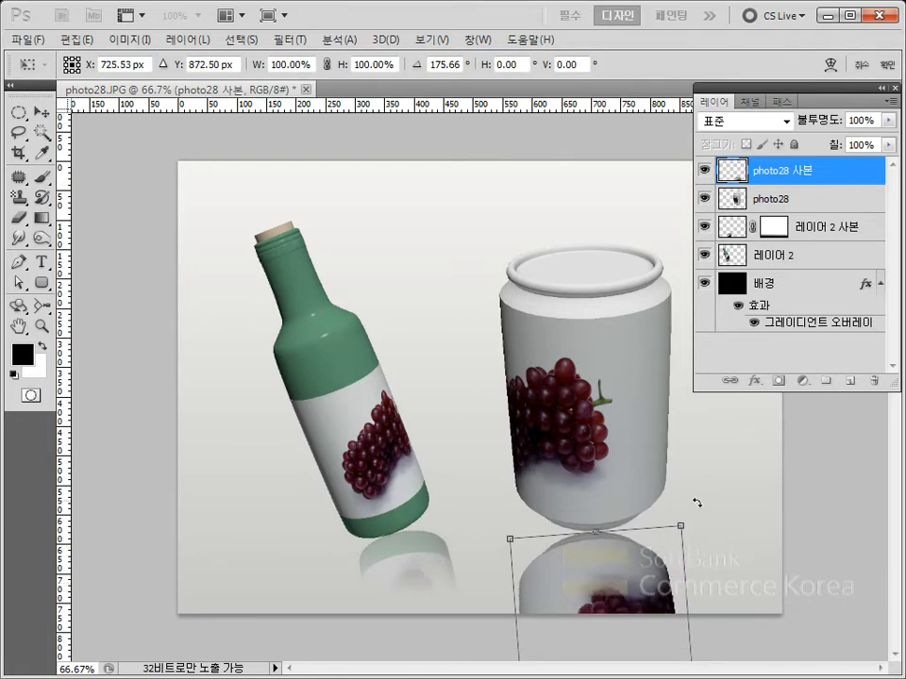
{"action": "left_click_drag", "start_coordinate": [693, 513], "coordinate": [704, 520]}
{"action": "key", "text": "Return"}
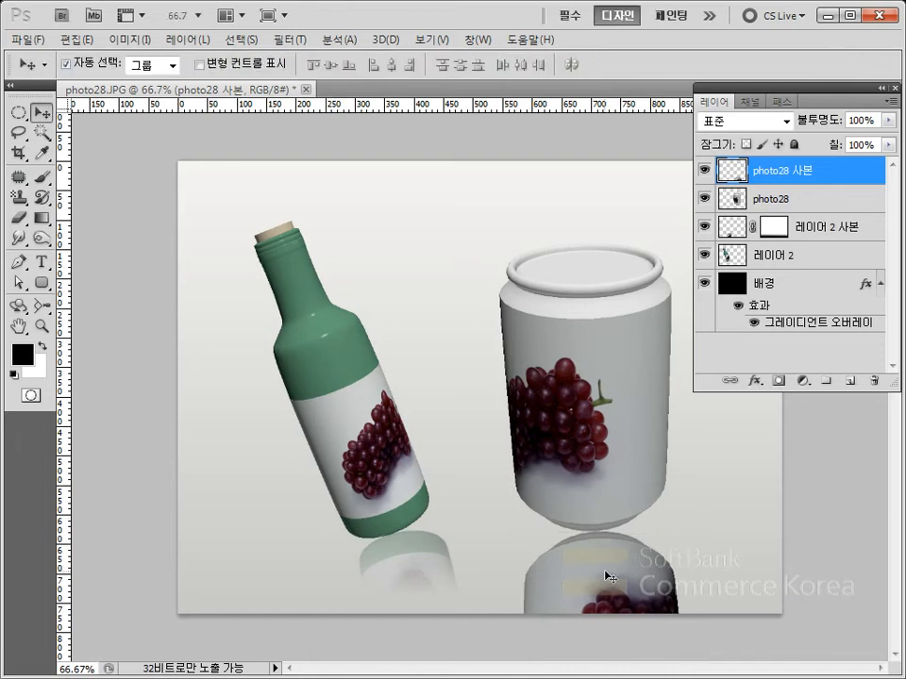
Fade the can reflection toward the canvas bottom with a gradient on a new layer mask and set its layer opacity to 35%
{"action": "left_click", "coordinate": [780, 381]}
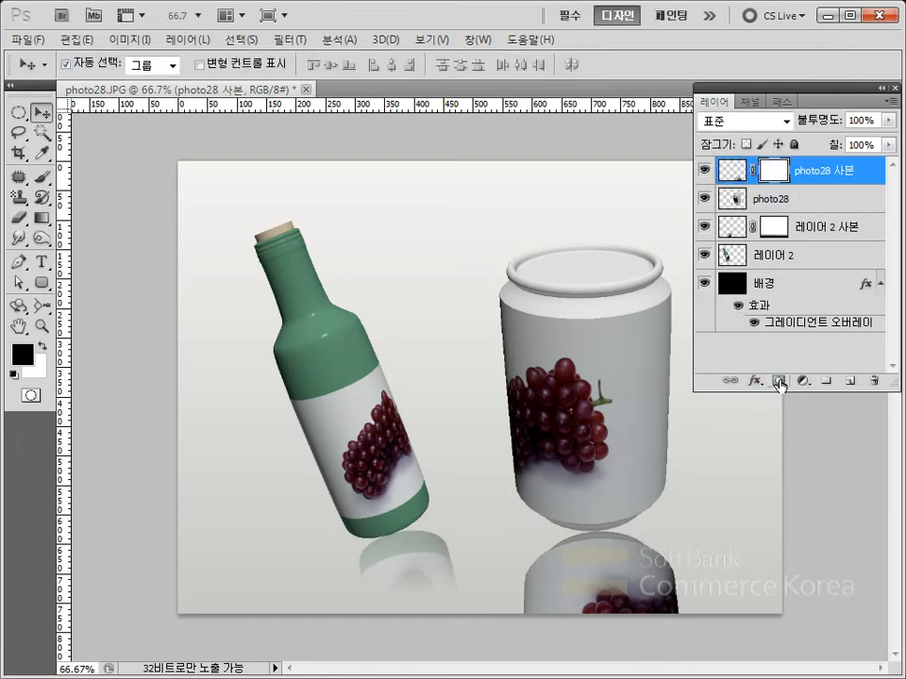
{"action": "left_click", "coordinate": [41, 217]}
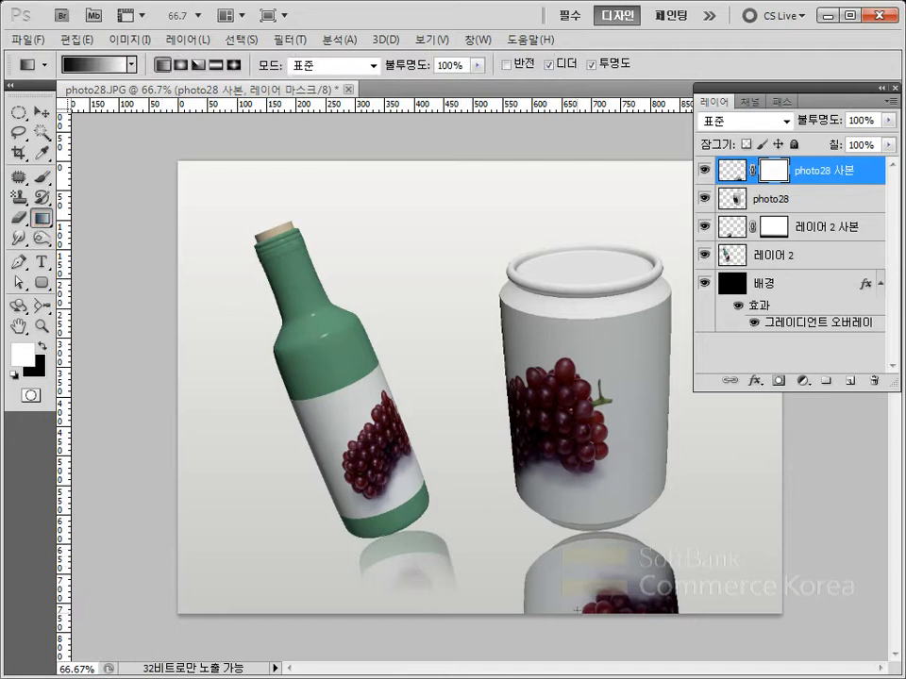
{"action": "left_click_drag", "start_coordinate": [586, 564], "coordinate": [636, 592]}
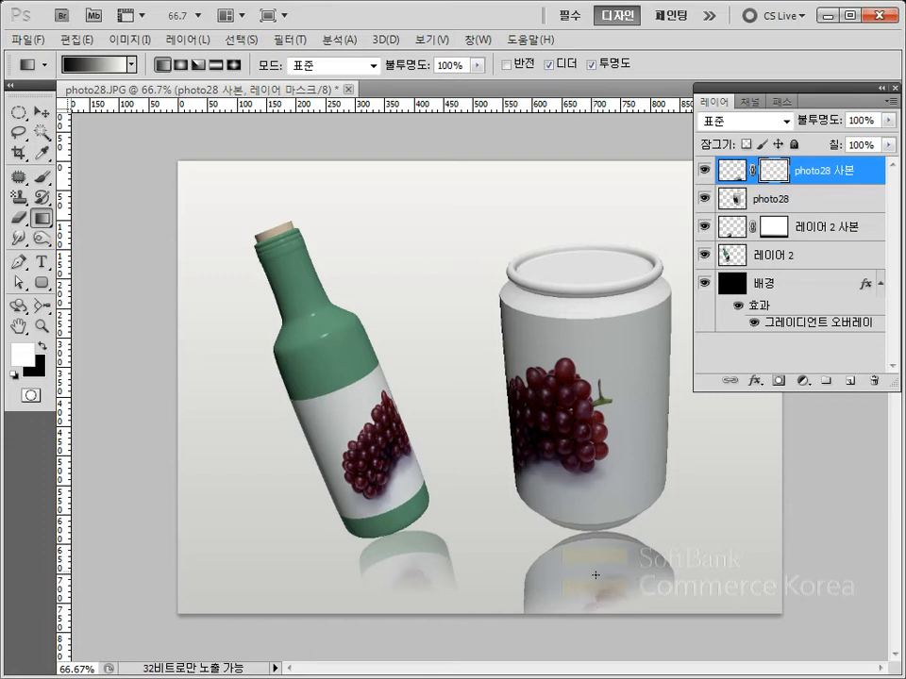
{"action": "left_click_drag", "start_coordinate": [613, 603], "coordinate": [619, 602]}
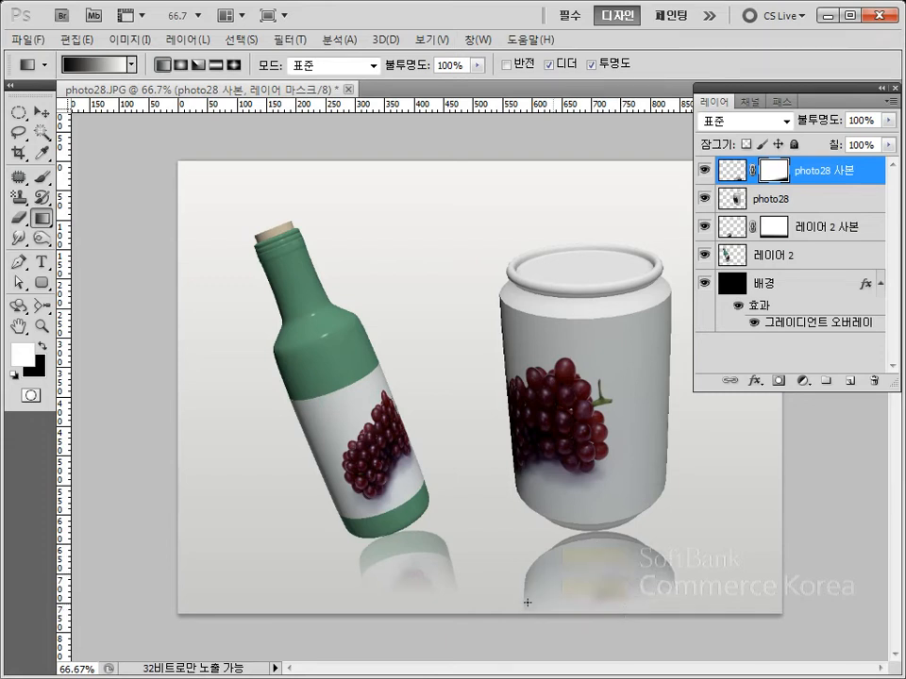
{"action": "left_click", "coordinate": [888, 120]}
{"action": "left_click_drag", "start_coordinate": [887, 139], "coordinate": [833, 142]}
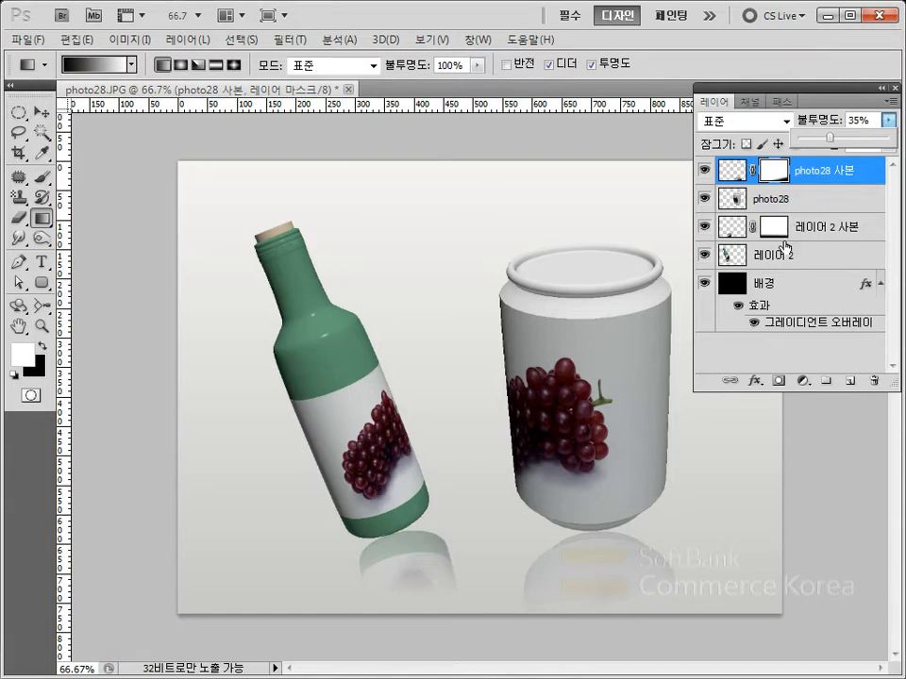
Select a rectangle about 240 by 200 px over the left part of the bottle's label and copy that piece of 레이어 2 to a new layer
{"action": "left_click", "coordinate": [19, 113]}
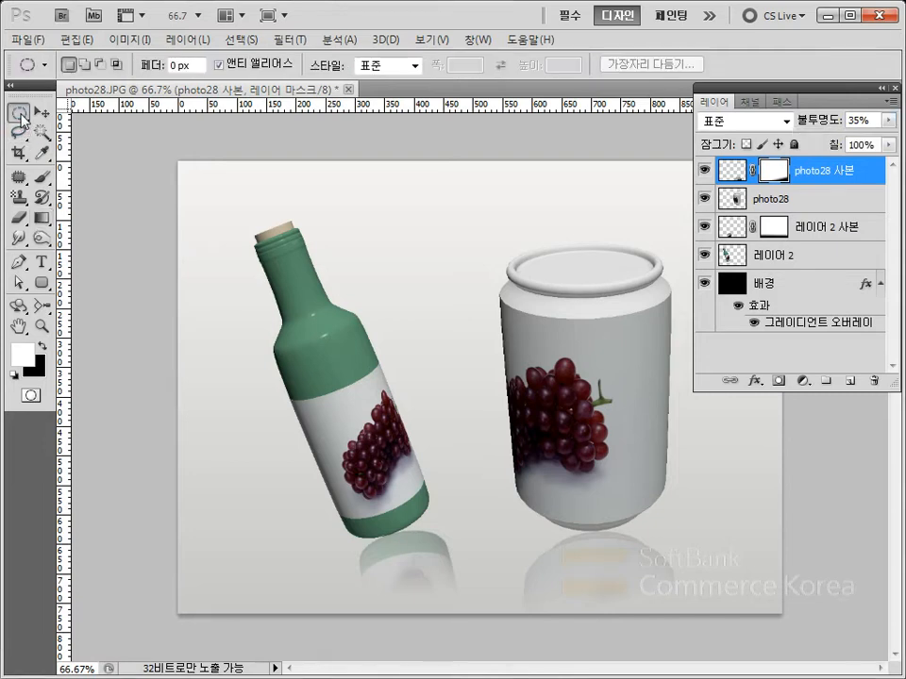
{"action": "left_click", "coordinate": [104, 111]}
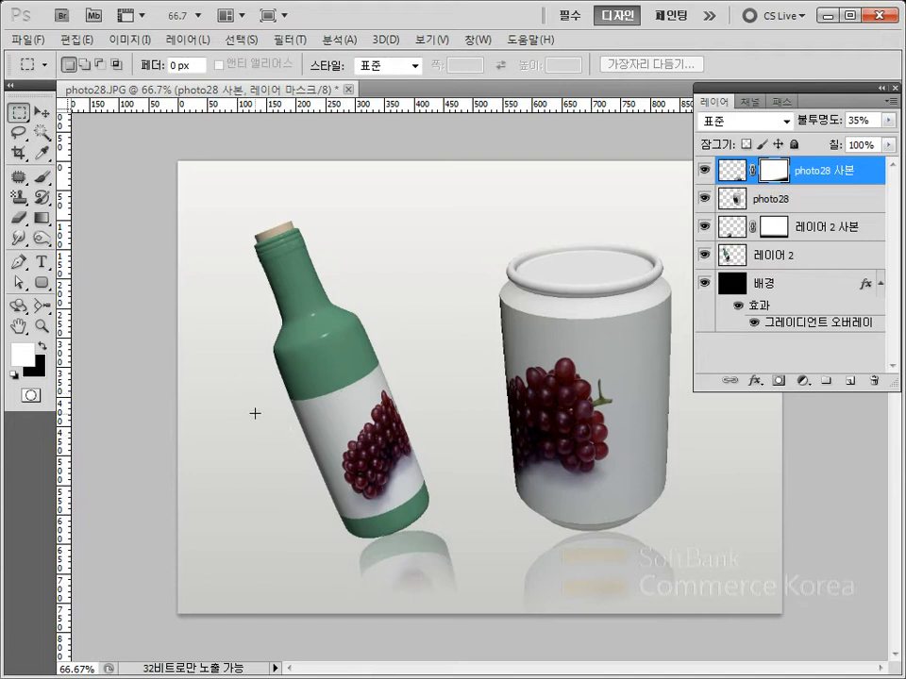
{"action": "left_click_drag", "start_coordinate": [384, 483], "coordinate": [387, 497]}
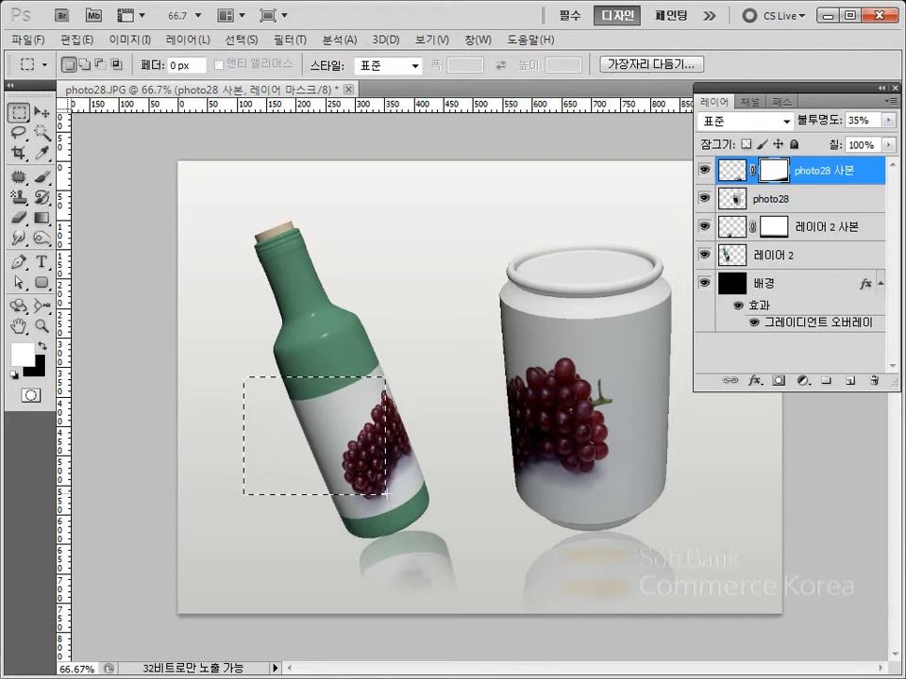
{"action": "left_click", "coordinate": [766, 258]}
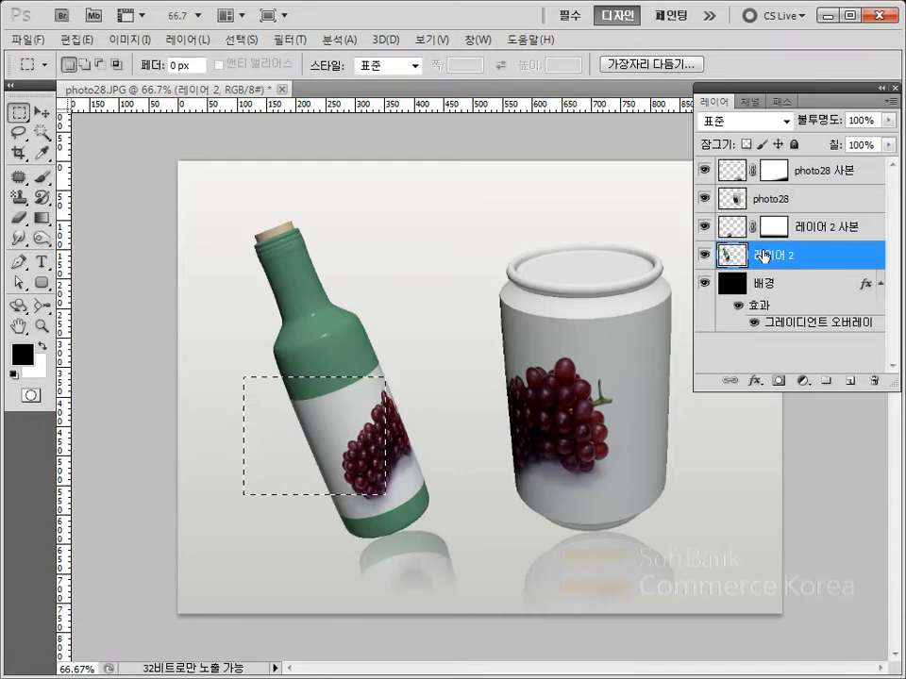
{"action": "key", "text": "ctrl+j"}
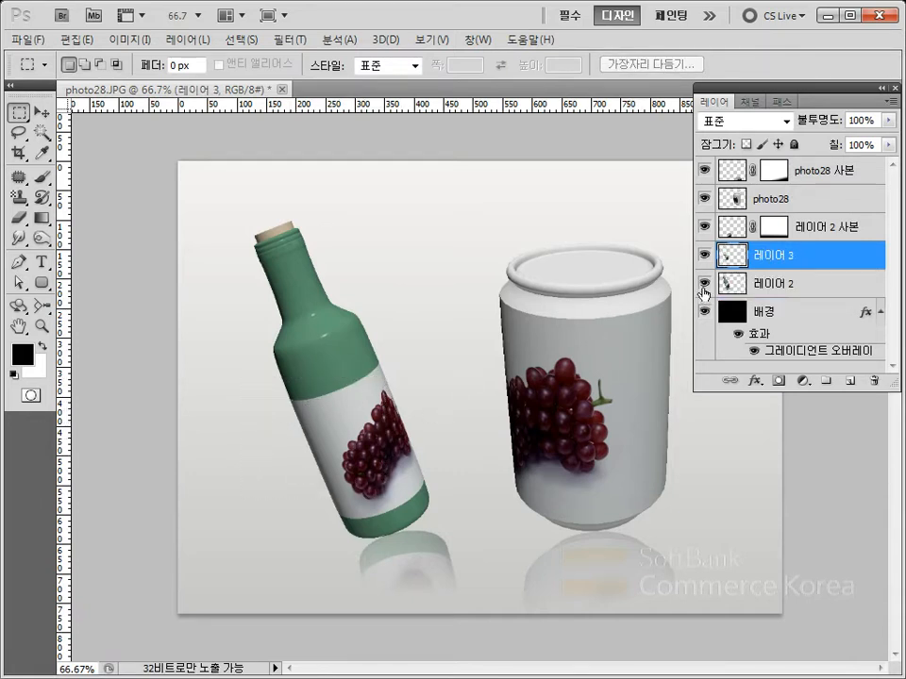
Hide and reshow 레이어 2 and 레이어 2 사본 to inspect the copied label piece on its own
{"action": "left_click", "coordinate": [703, 283]}
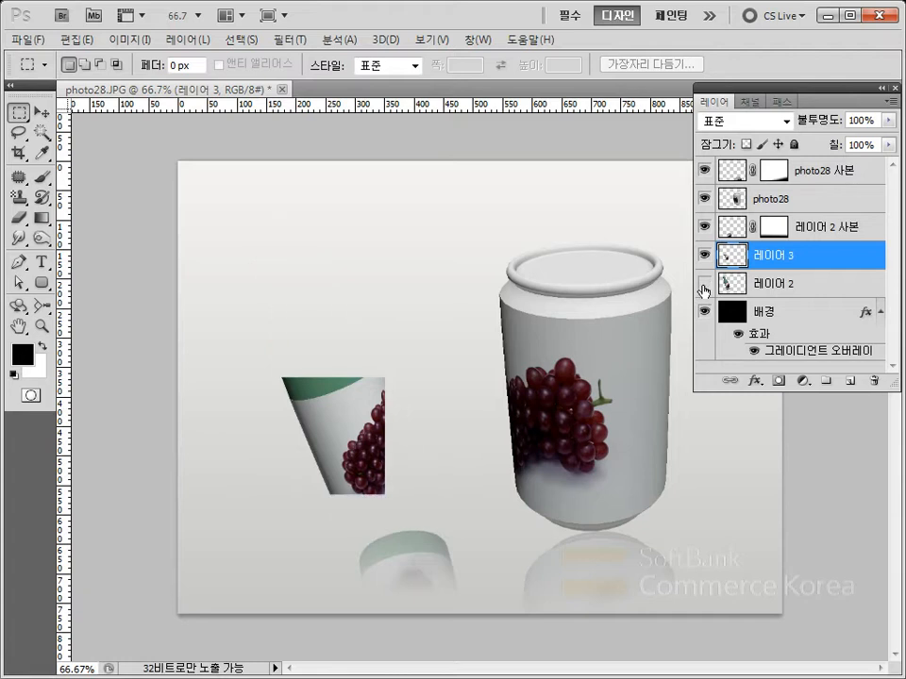
{"action": "left_click", "coordinate": [703, 227]}
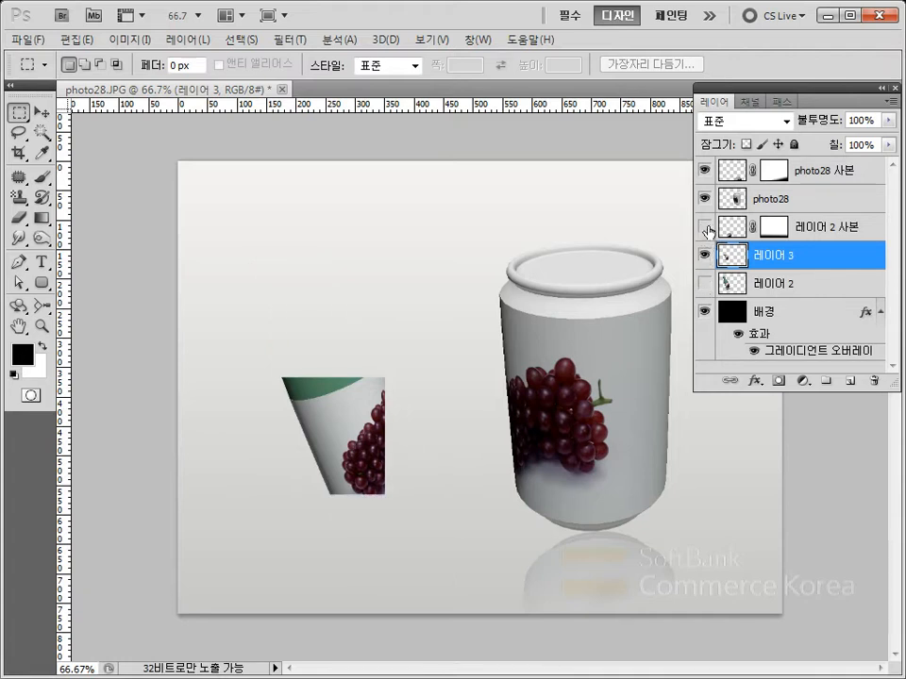
{"action": "left_click", "coordinate": [703, 227]}
{"action": "left_click", "coordinate": [703, 282]}
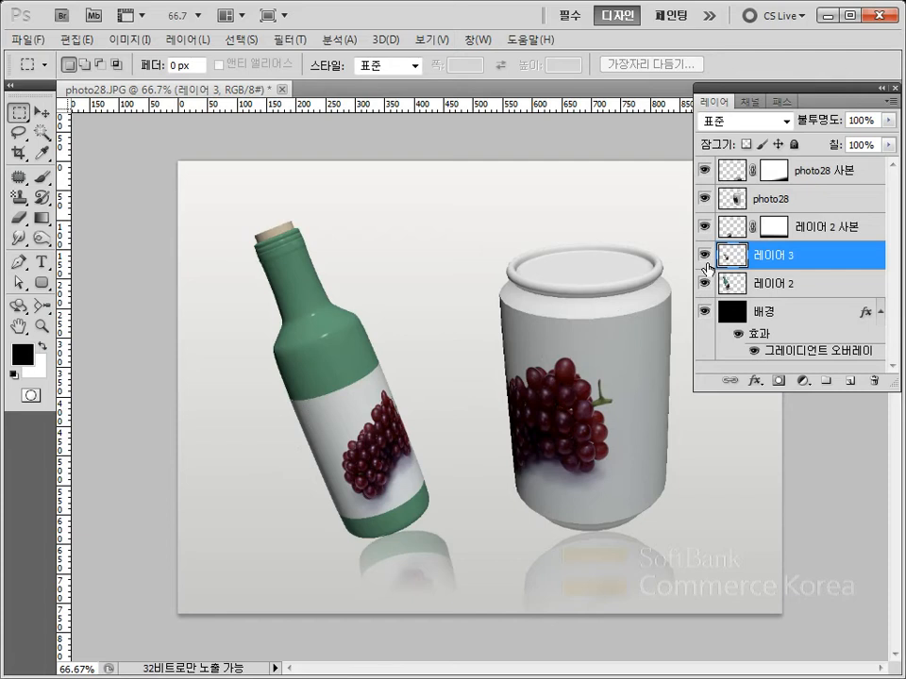
Give 레이어 3 a drop shadow with 21% opacity, 5 px distance and 7 px size, and enable a smooth inner bevel
{"action": "left_click", "coordinate": [755, 385]}
{"action": "left_click", "coordinate": [779, 424]}
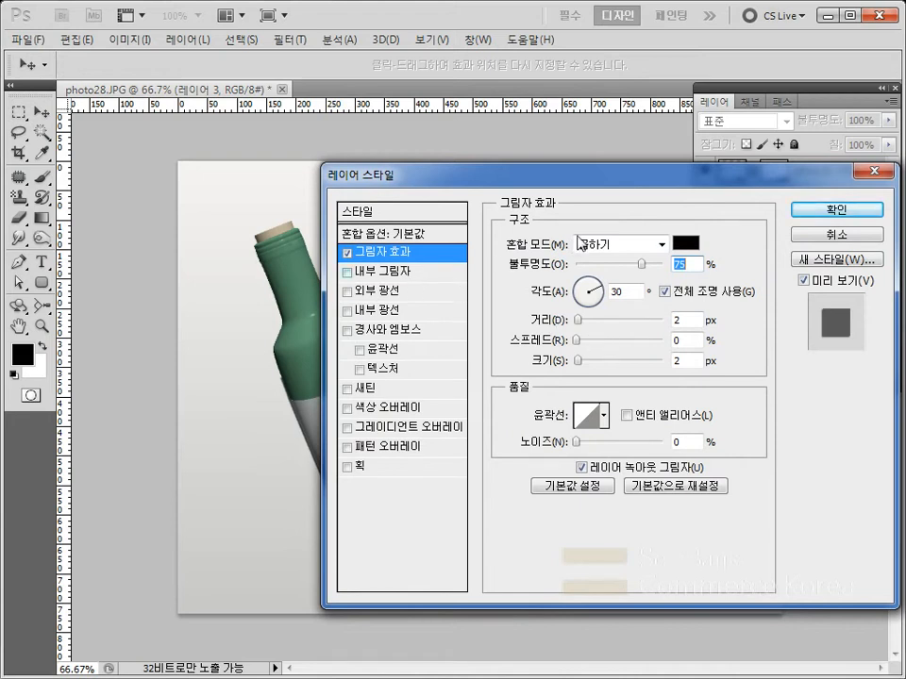
{"action": "left_click_drag", "start_coordinate": [578, 321], "coordinate": [581, 361]}
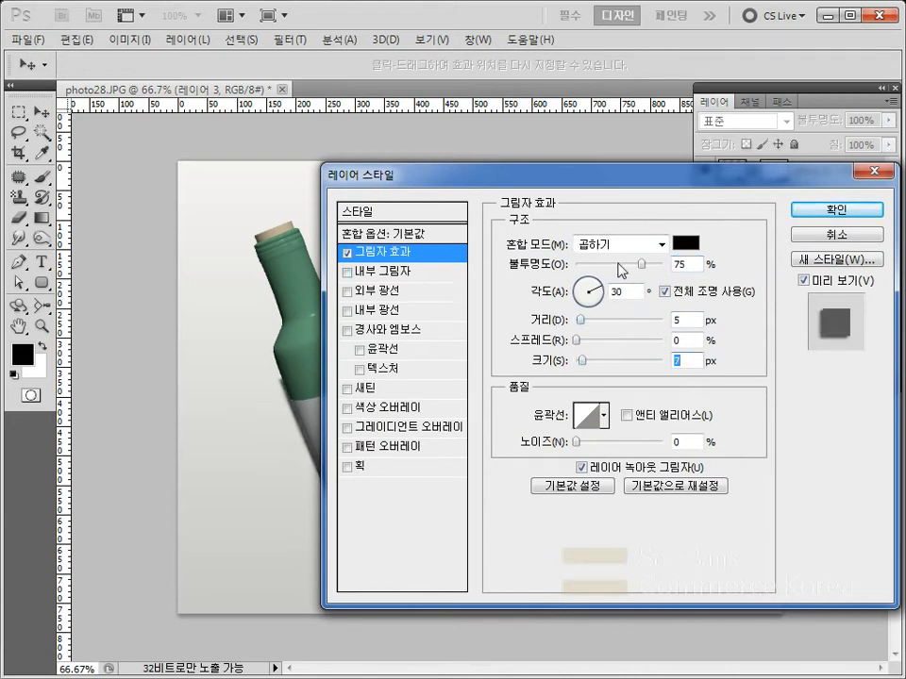
{"action": "left_click_drag", "start_coordinate": [645, 271], "coordinate": [595, 269]}
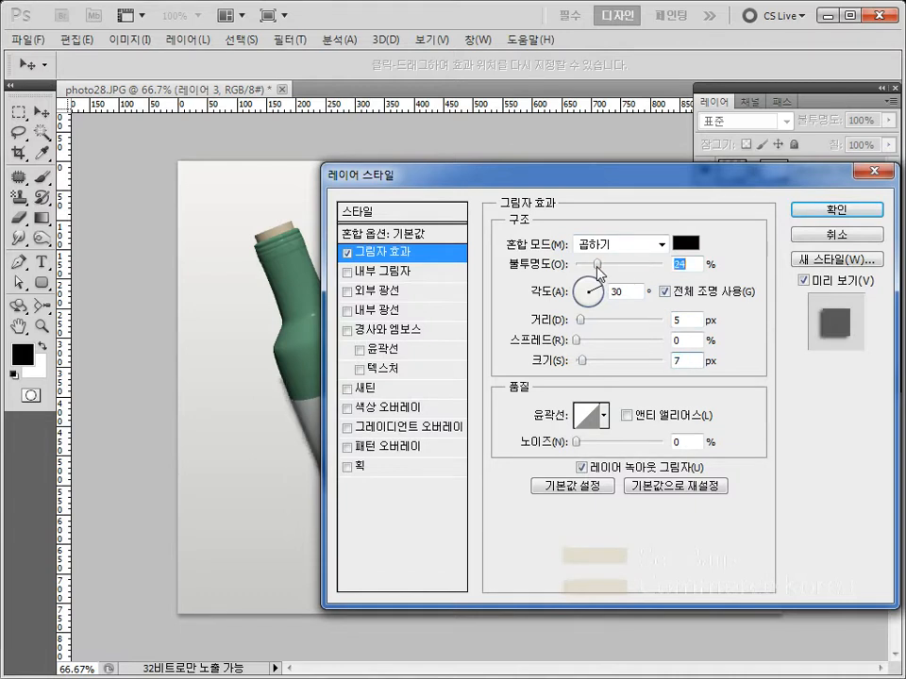
{"action": "left_click_drag", "start_coordinate": [595, 173], "coordinate": [681, 185]}
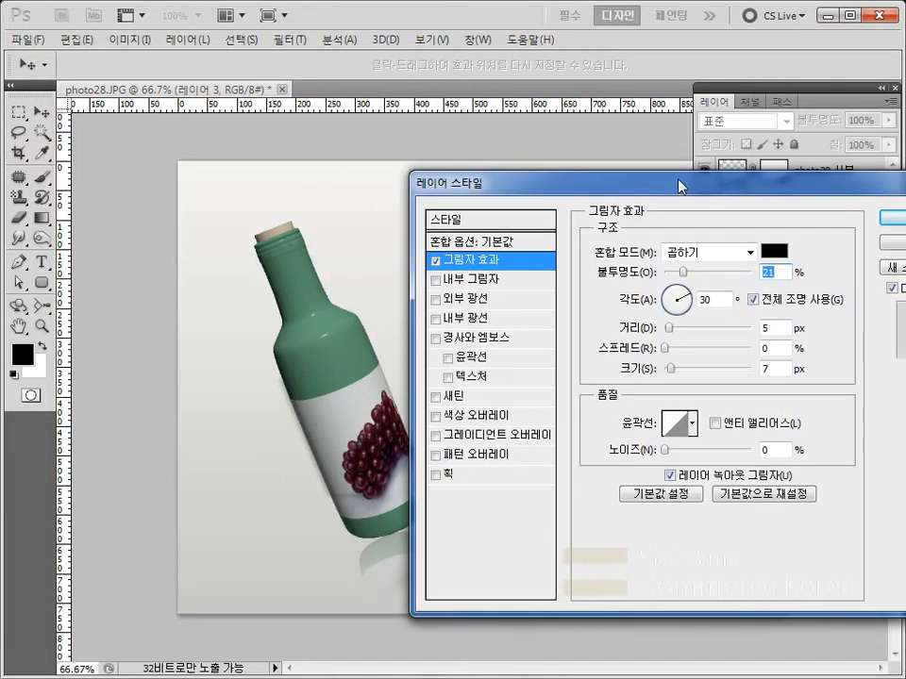
{"action": "left_click", "coordinate": [478, 337]}
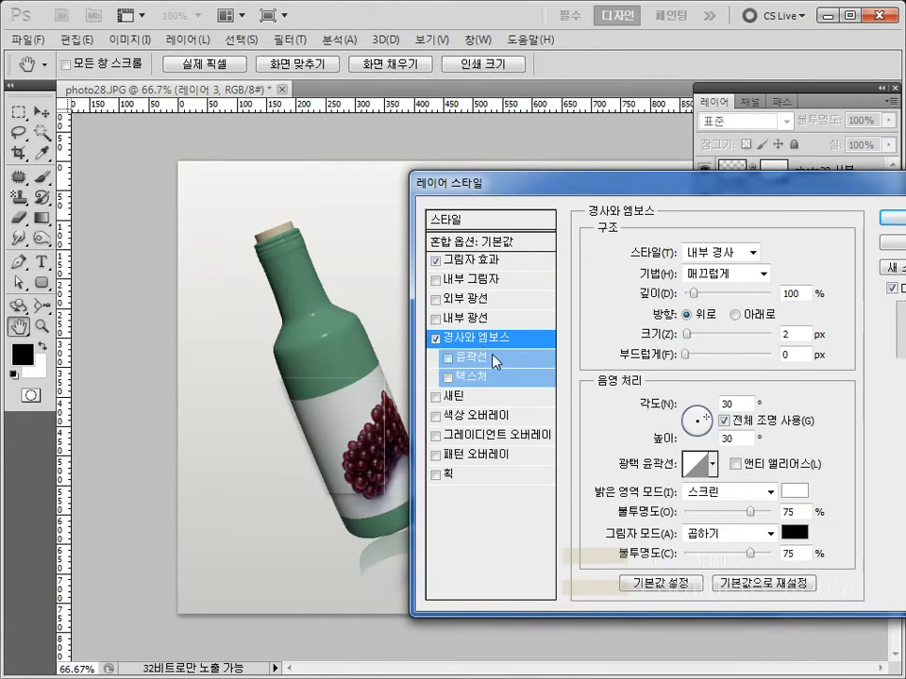
Add a 3 px outside stroke in near-white fffcfc to 레이어 3 and apply the layer style
{"action": "left_click", "coordinate": [436, 476]}
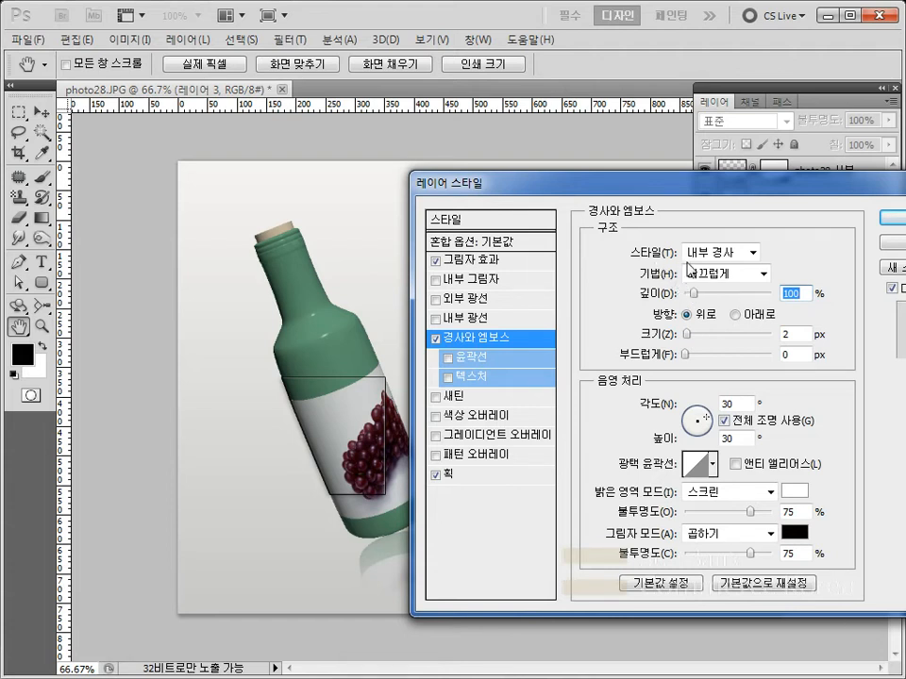
{"action": "left_click", "coordinate": [470, 478]}
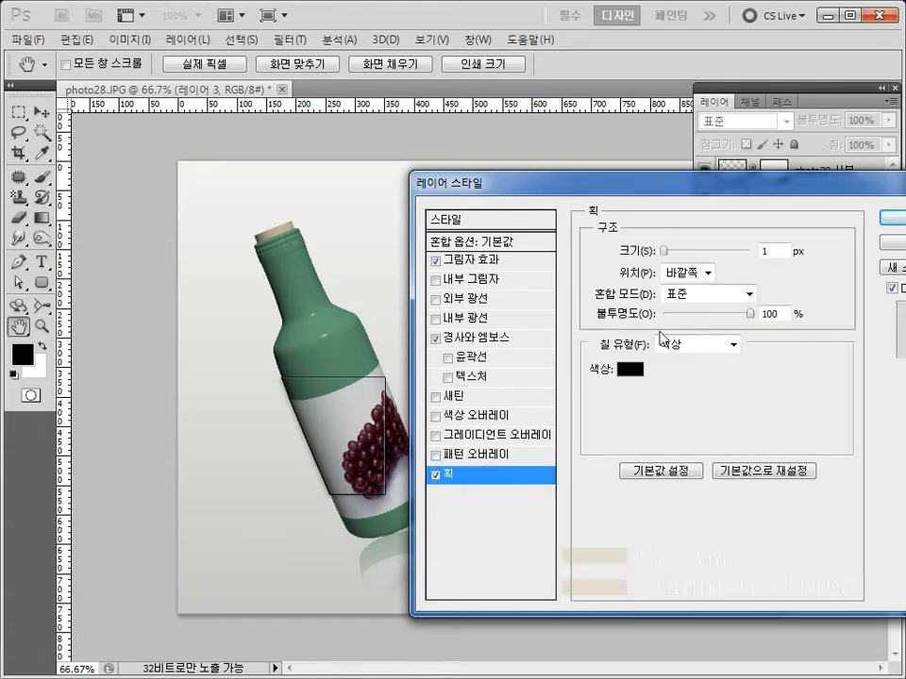
{"action": "left_click", "coordinate": [628, 369]}
{"action": "left_click_drag", "start_coordinate": [625, 393], "coordinate": [447, 309]}
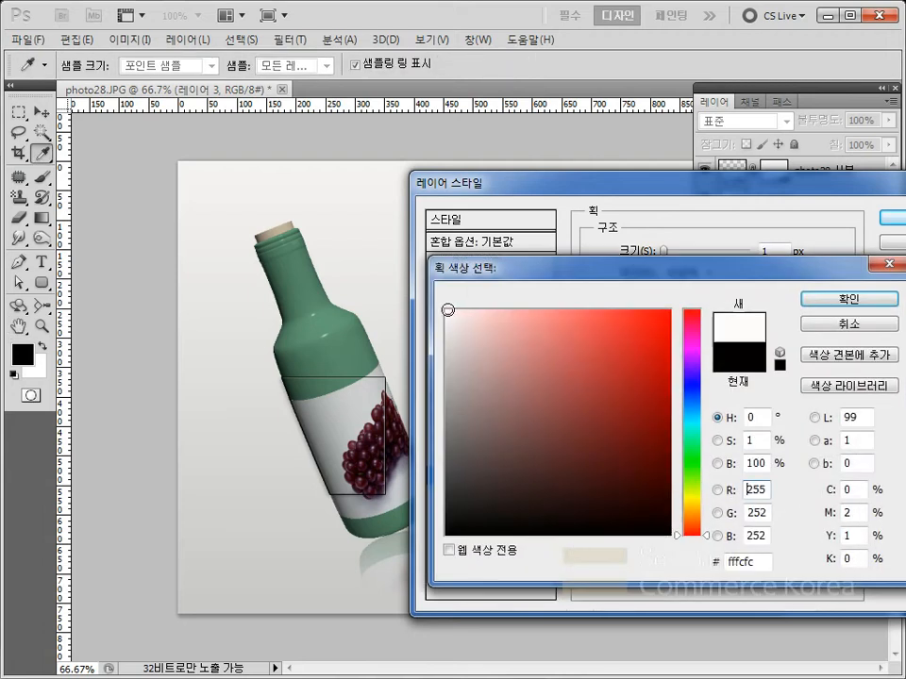
{"action": "left_click", "coordinate": [846, 299]}
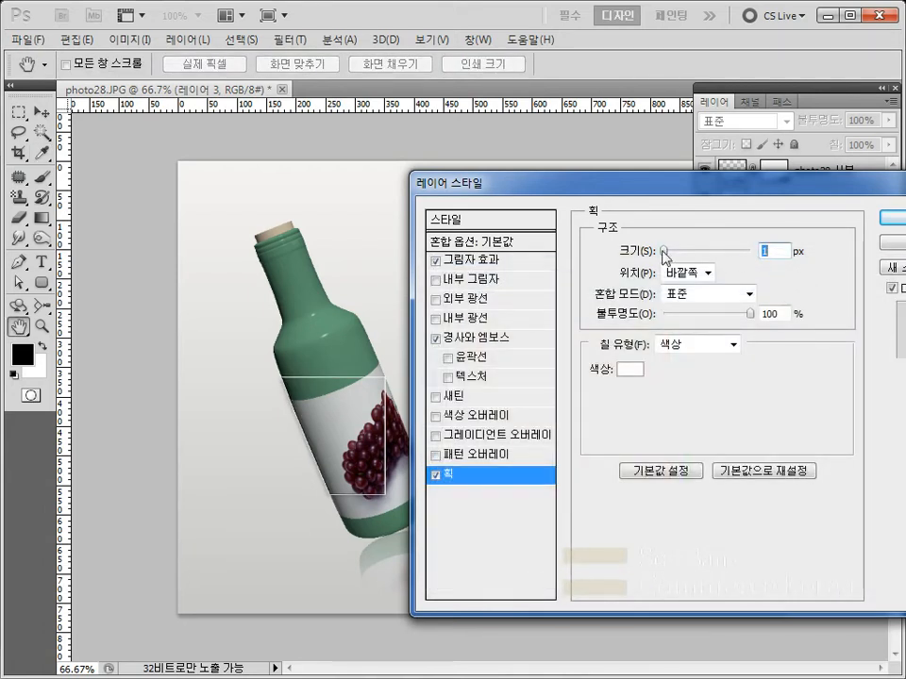
{"action": "left_click_drag", "start_coordinate": [663, 251], "coordinate": [667, 253]}
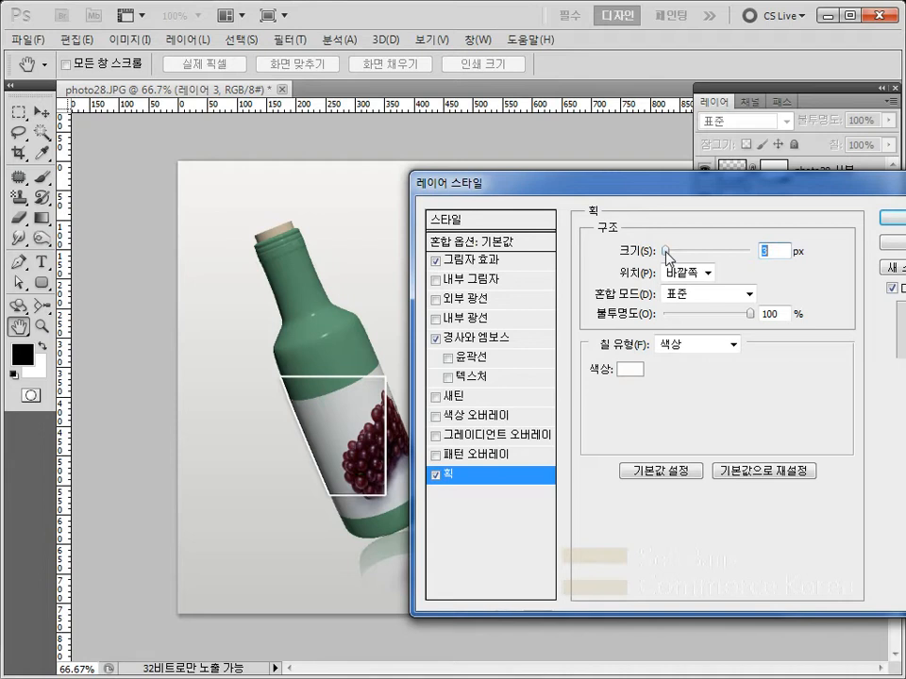
{"action": "left_click", "coordinate": [894, 219]}
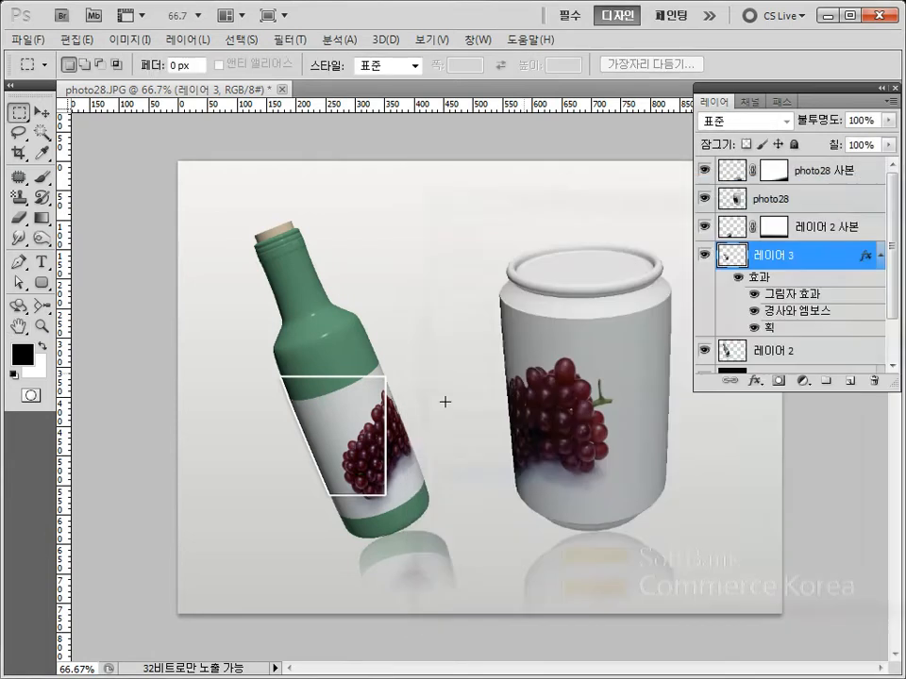
Move the label piece down and left of the bottle and set its drop shadow to 29% opacity, 13 px distance, 8% spread, 18 px size
{"action": "left_click", "coordinate": [40, 110]}
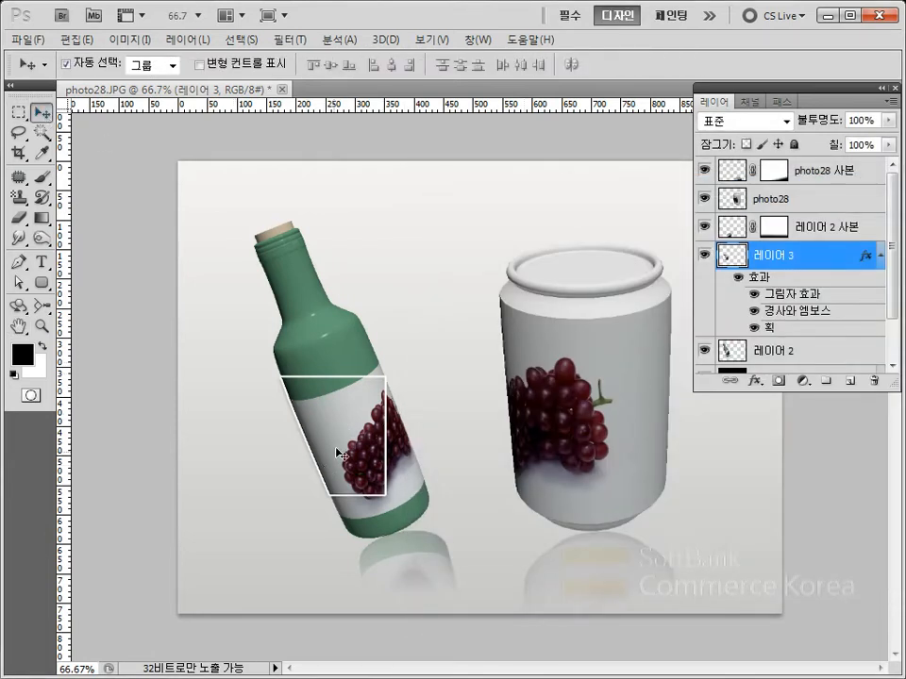
{"action": "left_click_drag", "start_coordinate": [340, 453], "coordinate": [311, 482]}
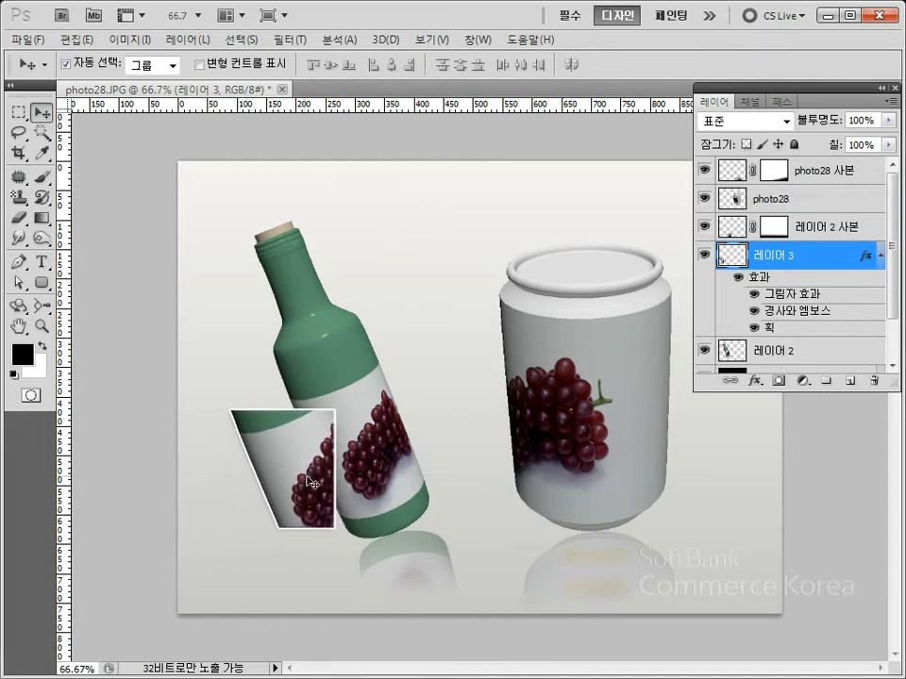
{"action": "double_click", "coordinate": [805, 295]}
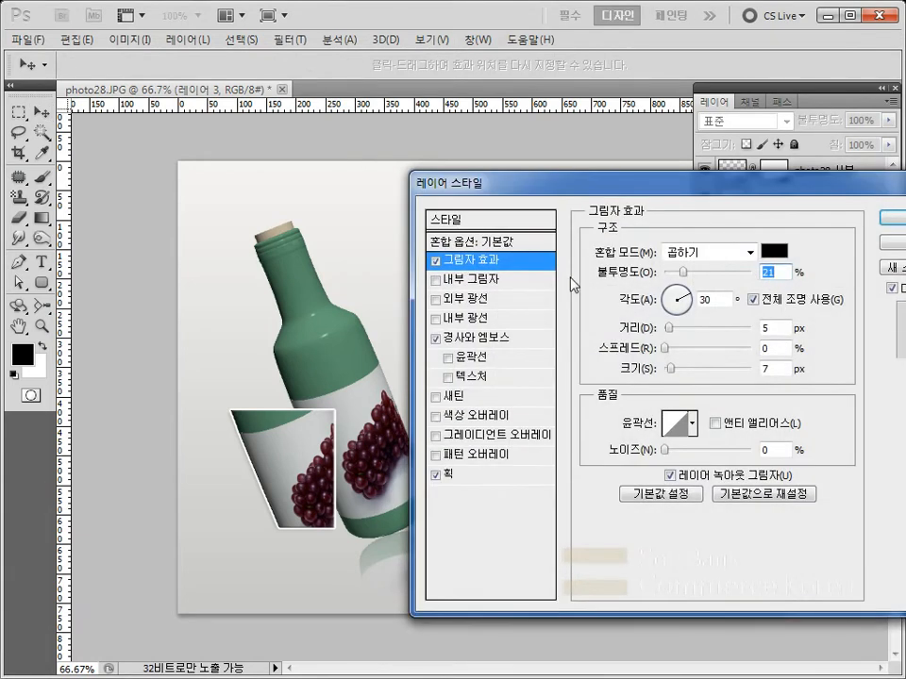
{"action": "left_click_drag", "start_coordinate": [684, 275], "coordinate": [690, 276]}
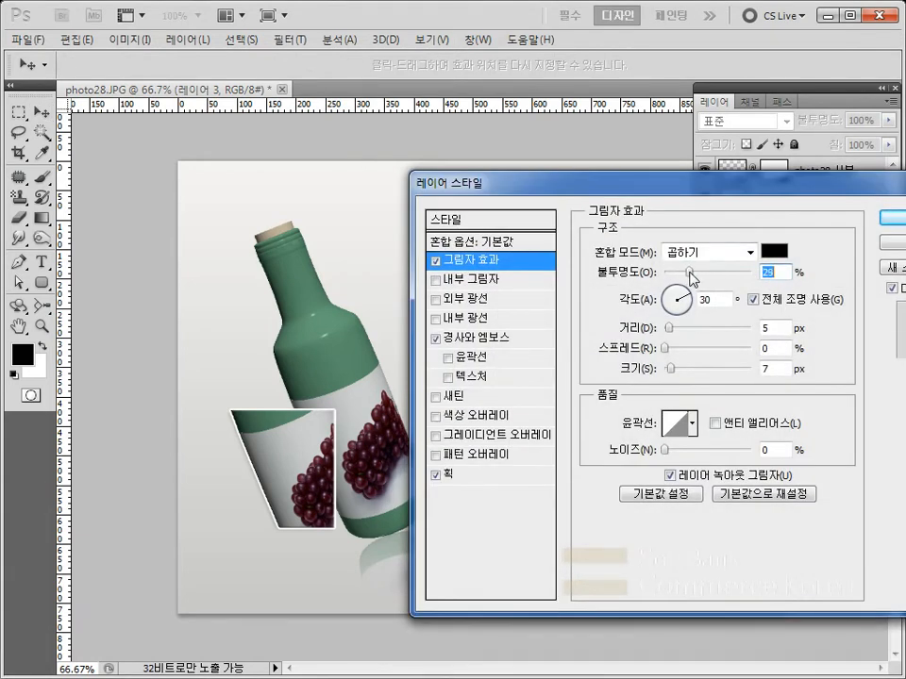
{"action": "left_click_drag", "start_coordinate": [666, 329], "coordinate": [679, 374]}
{"action": "left_click", "coordinate": [673, 372]}
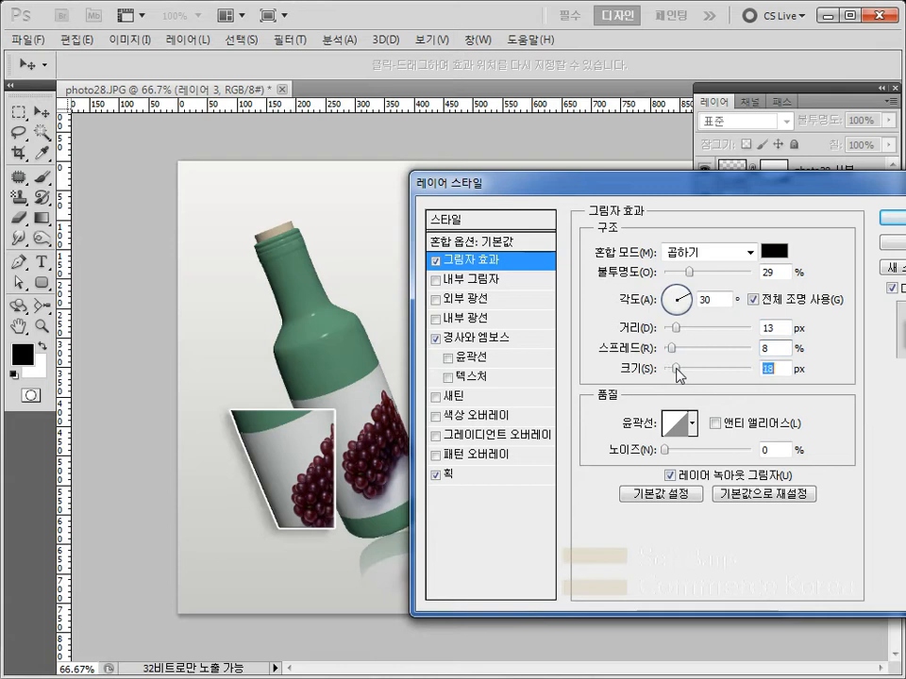
{"action": "left_click", "coordinate": [896, 219]}
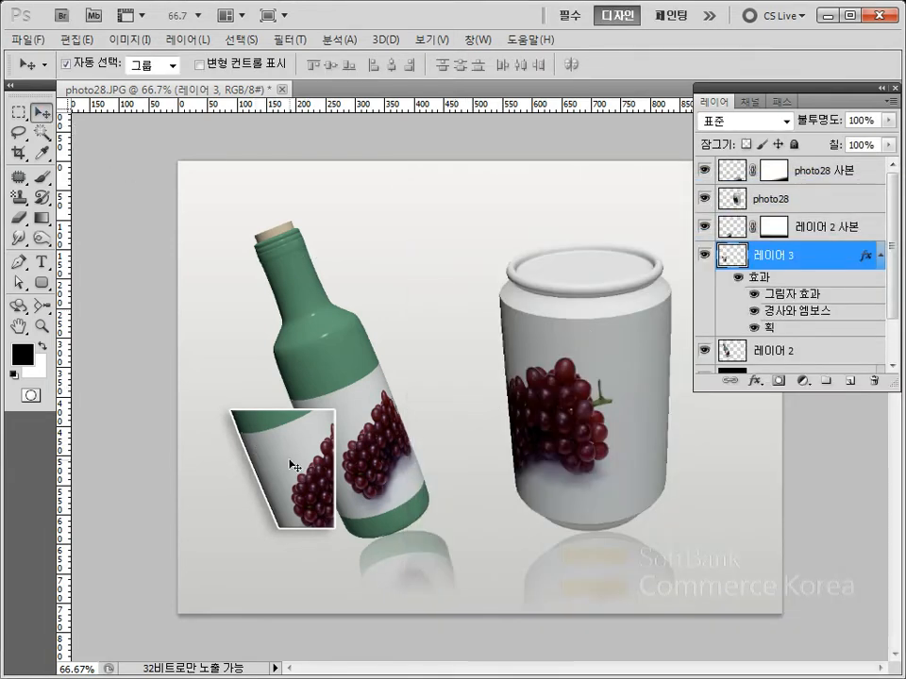
Rotate the label piece about 30° clockwise and shift it down slightly, with its centre at Y 542 px
{"action": "key", "text": "ctrl+t"}
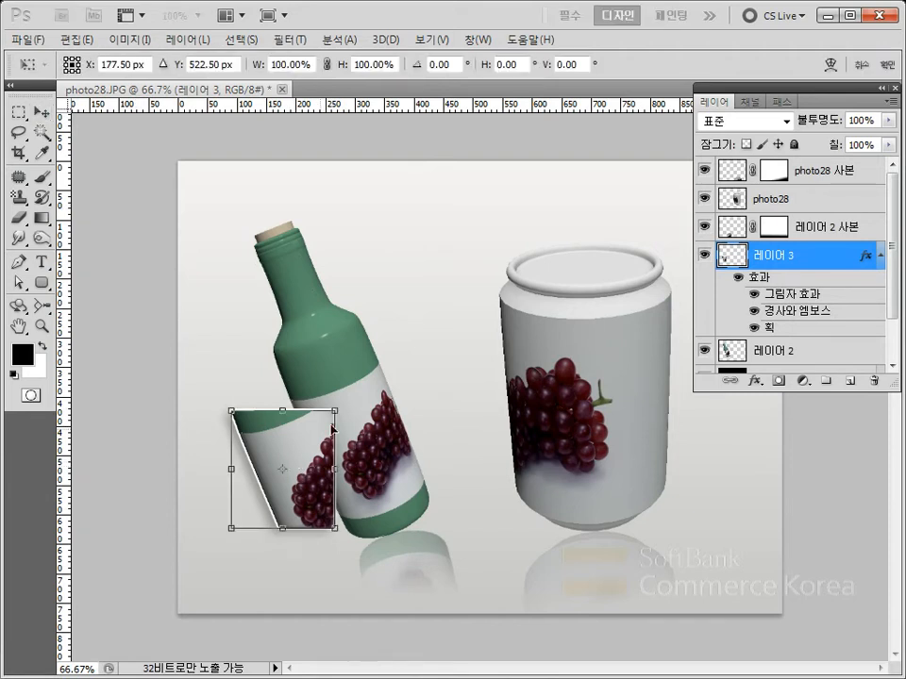
{"action": "left_click_drag", "start_coordinate": [349, 406], "coordinate": [398, 441]}
{"action": "left_click_drag", "start_coordinate": [310, 480], "coordinate": [309, 493]}
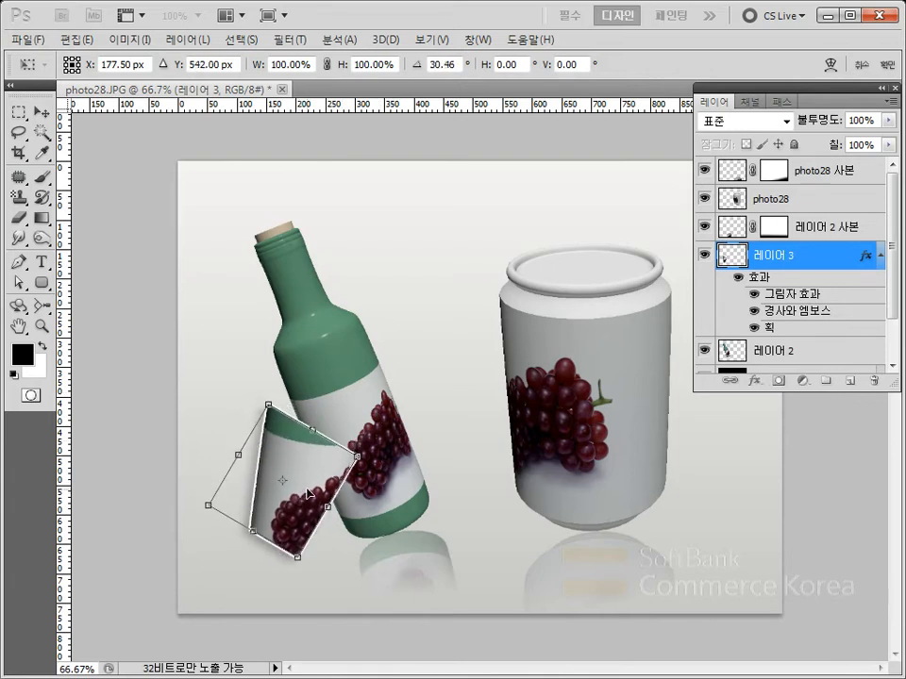
{"action": "key", "text": "Return"}
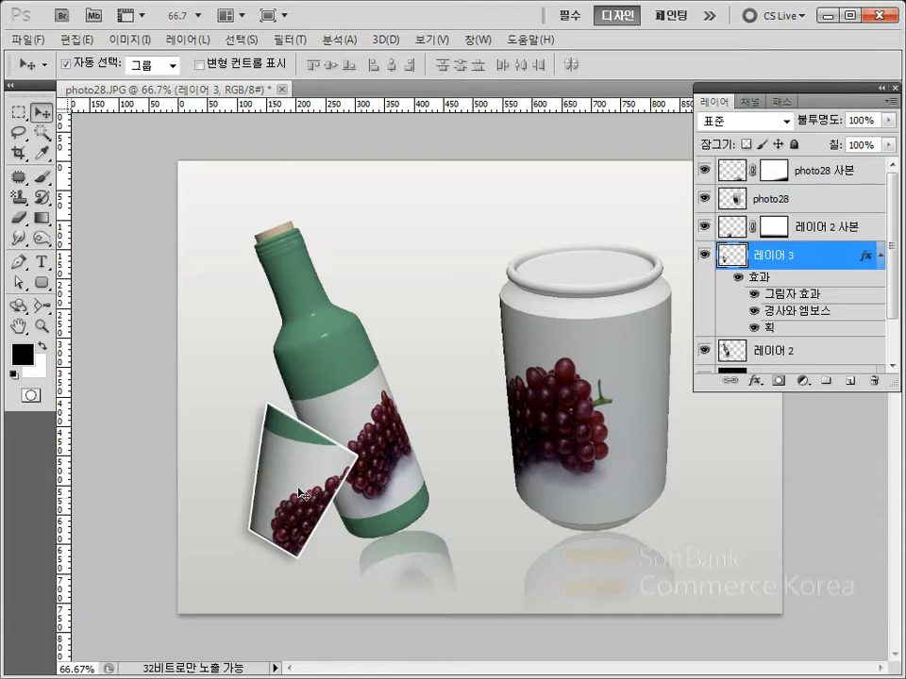
Recolour the label piece with Hue/Saturation, setting hue to +141 and saturation to -9
{"action": "left_click", "coordinate": [140, 42]}
{"action": "mouse_move", "coordinate": [302, 92]}
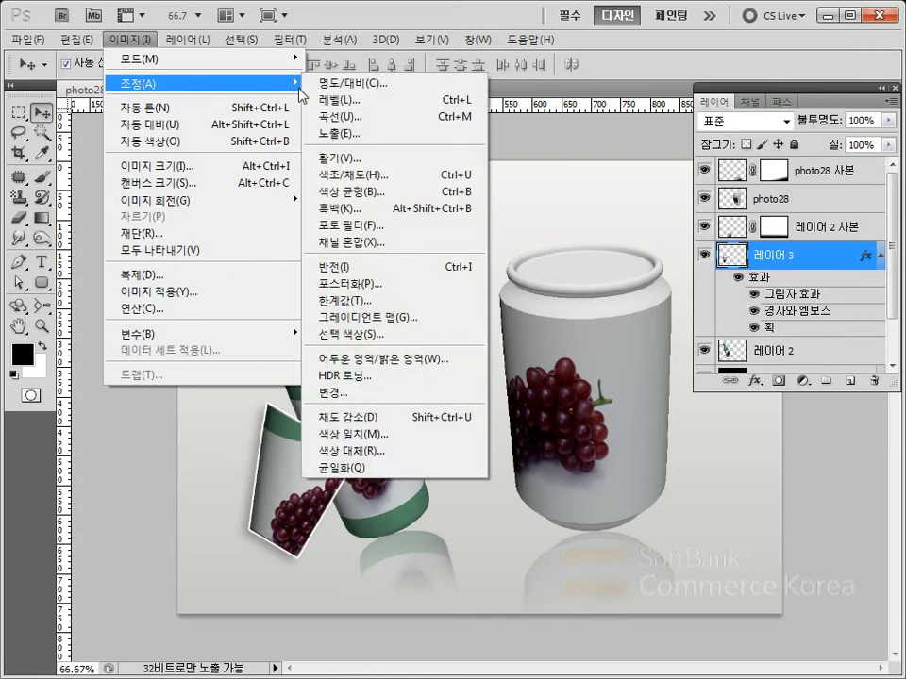
{"action": "left_click", "coordinate": [349, 174]}
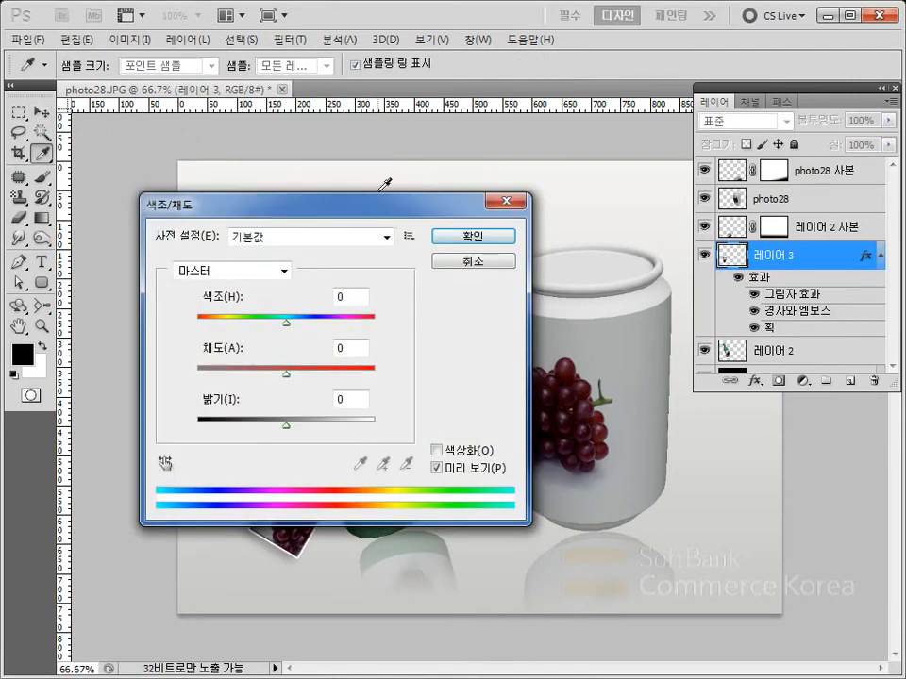
{"action": "left_click_drag", "start_coordinate": [490, 200], "coordinate": [743, 149]}
{"action": "left_click_drag", "start_coordinate": [538, 274], "coordinate": [615, 280]}
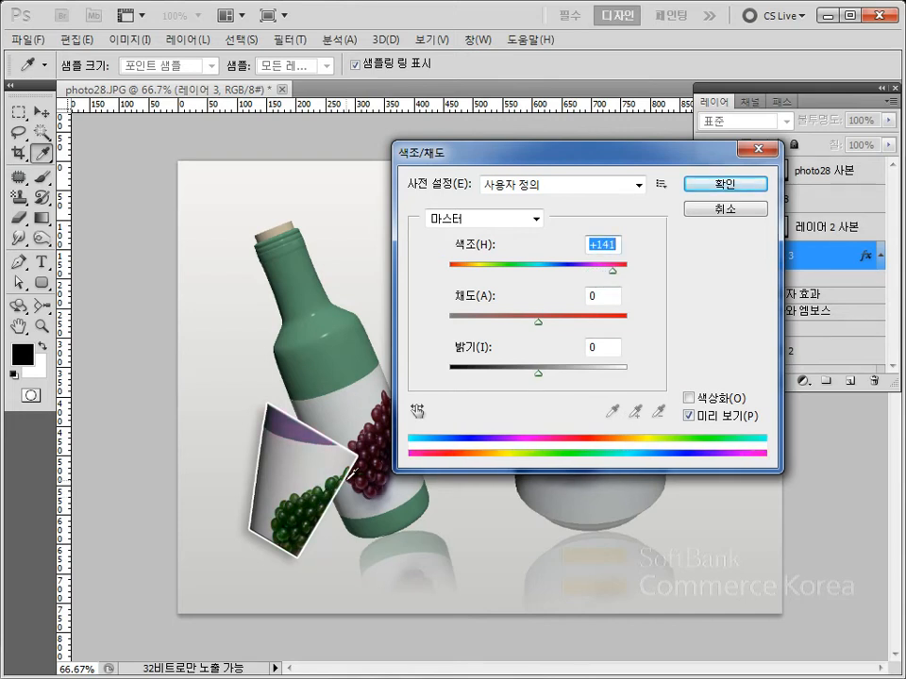
{"action": "left_click_drag", "start_coordinate": [542, 323], "coordinate": [529, 324]}
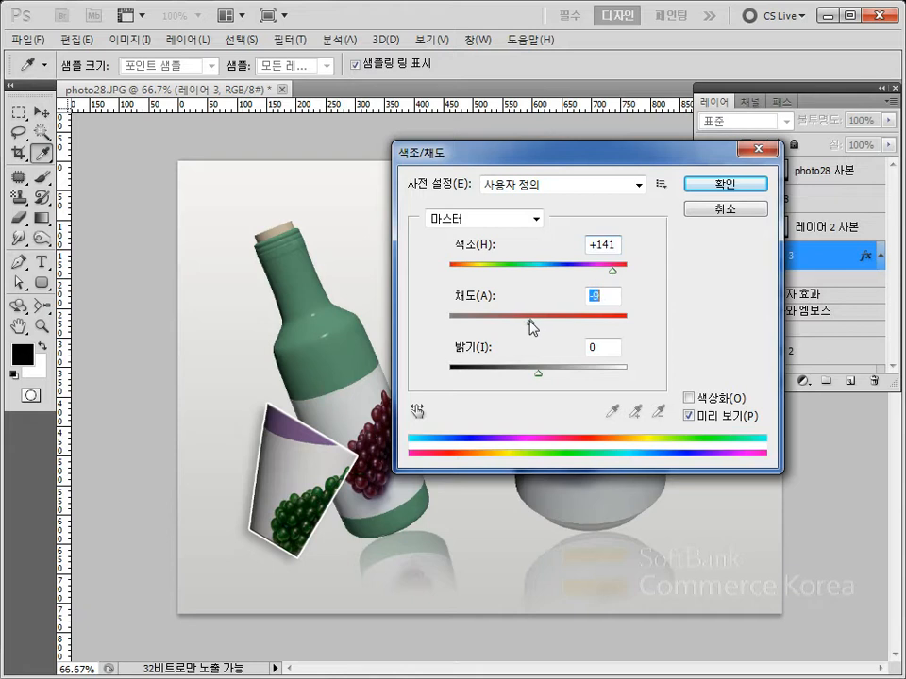
{"action": "left_click", "coordinate": [719, 186]}
{"action": "key", "text": "v"}
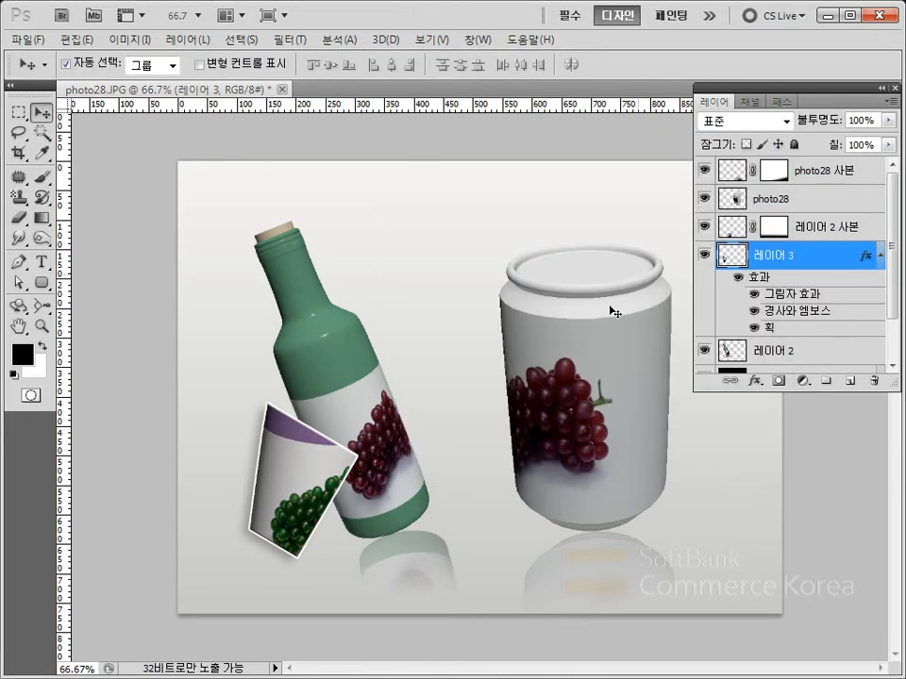
Select a band about 345 by 135 px across the can's middle and copy that piece of the photo28 layer to a new layer
{"action": "left_click", "coordinate": [772, 199]}
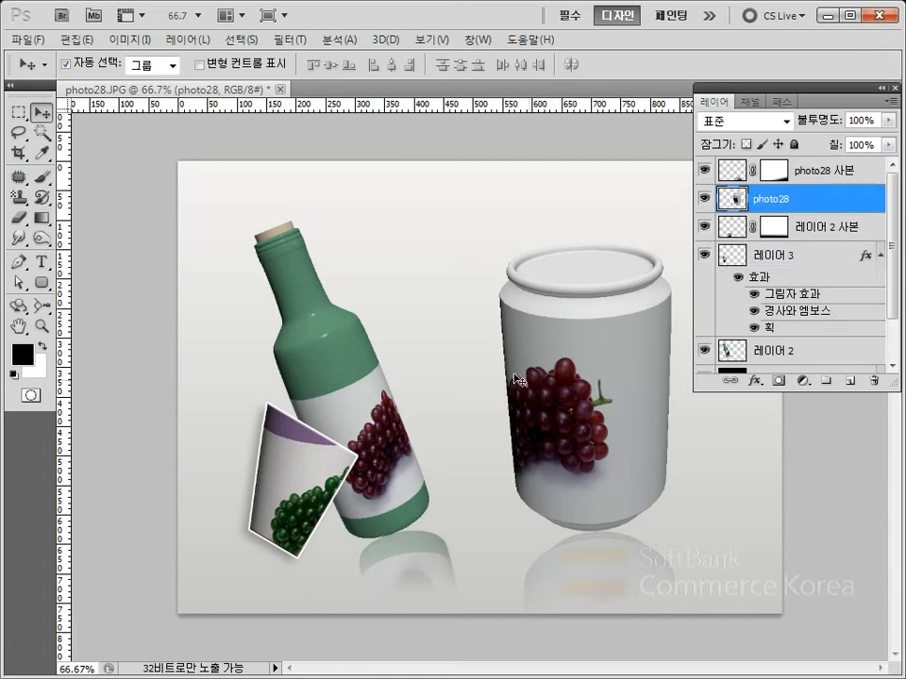
{"action": "left_click", "coordinate": [18, 113]}
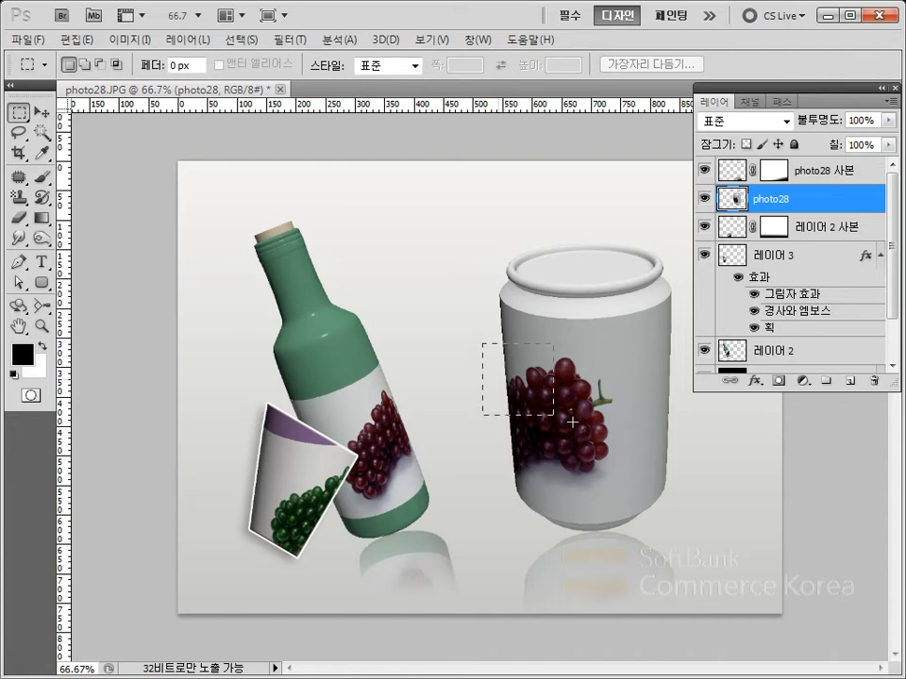
{"action": "left_click_drag", "start_coordinate": [571, 421], "coordinate": [684, 424]}
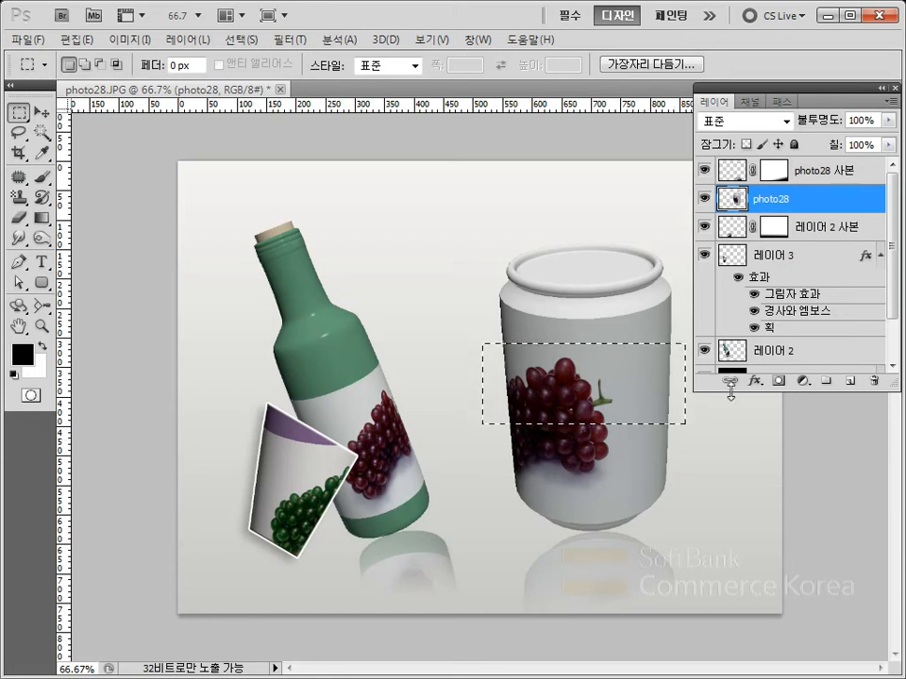
{"action": "key", "text": "ctrl+j"}
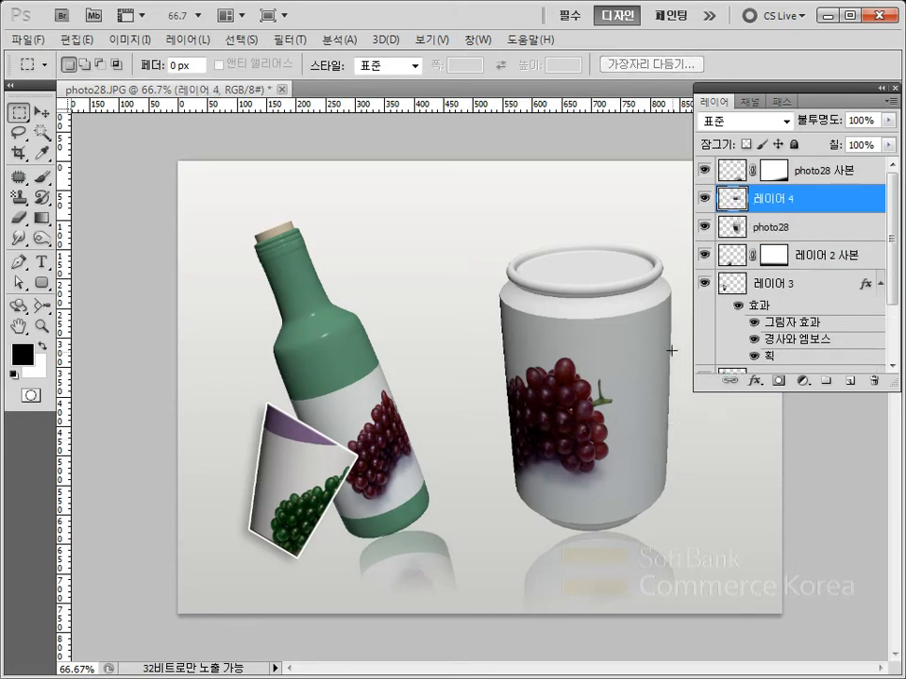
Copy the layer style of 레이어 3 and paste it onto 레이어 4
{"action": "left_click", "coordinate": [821, 284]}
{"action": "right_click", "coordinate": [810, 283]}
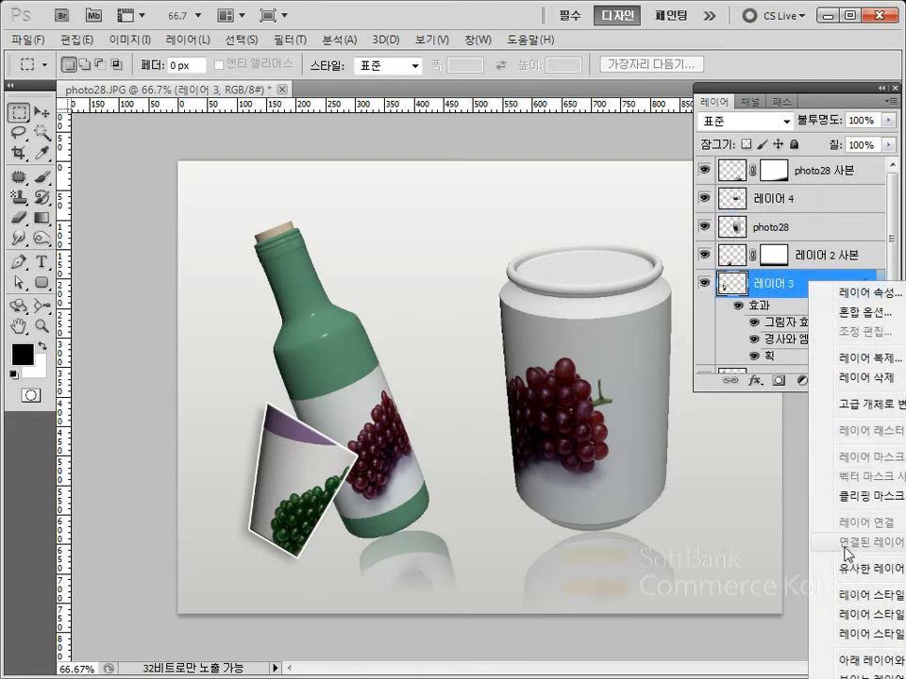
{"action": "left_click", "coordinate": [869, 596]}
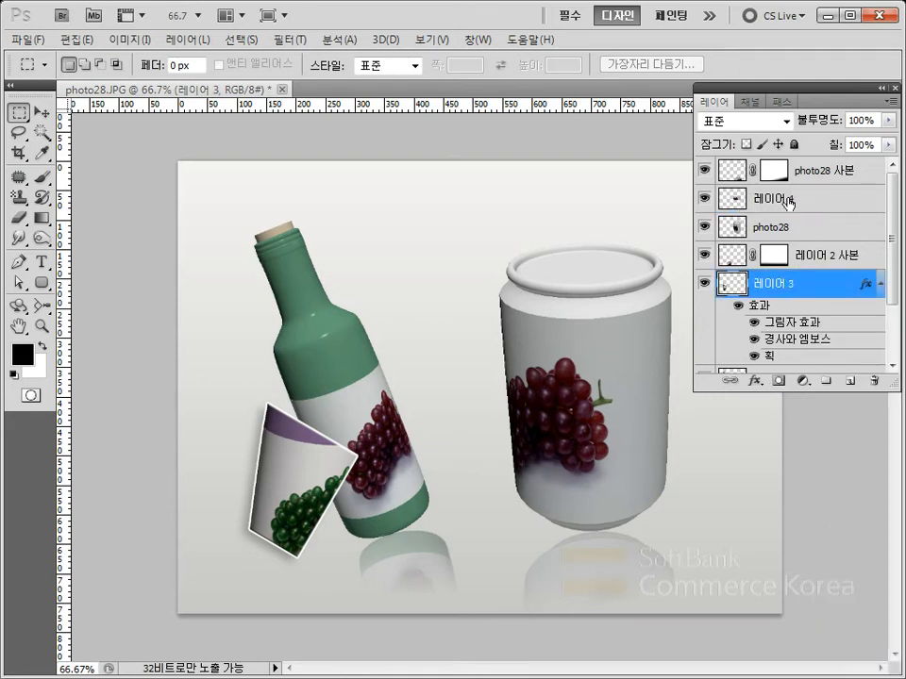
{"action": "left_click", "coordinate": [789, 202]}
{"action": "right_click", "coordinate": [789, 202]}
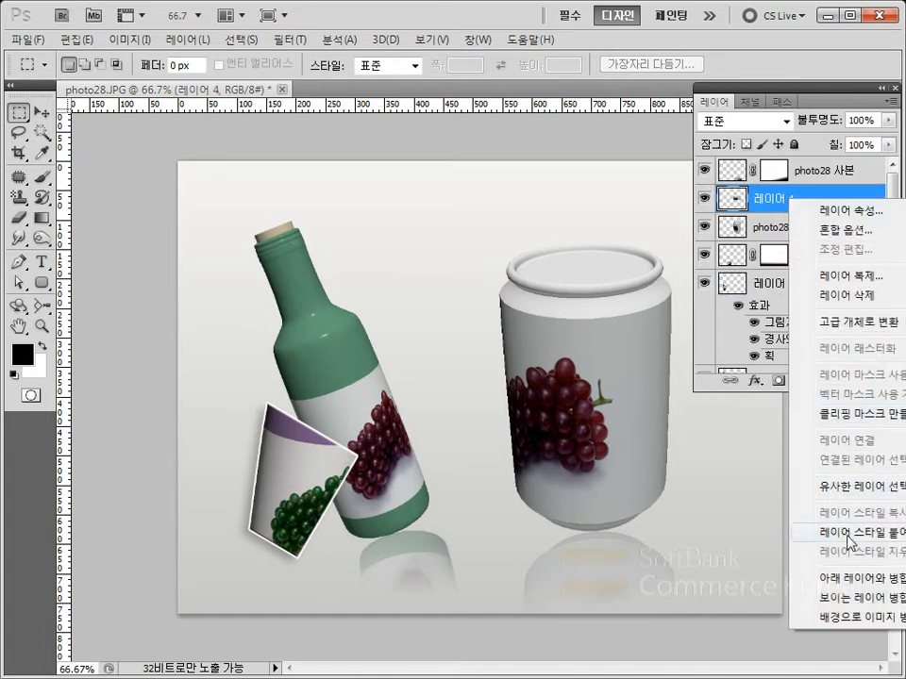
{"action": "left_click", "coordinate": [832, 532]}
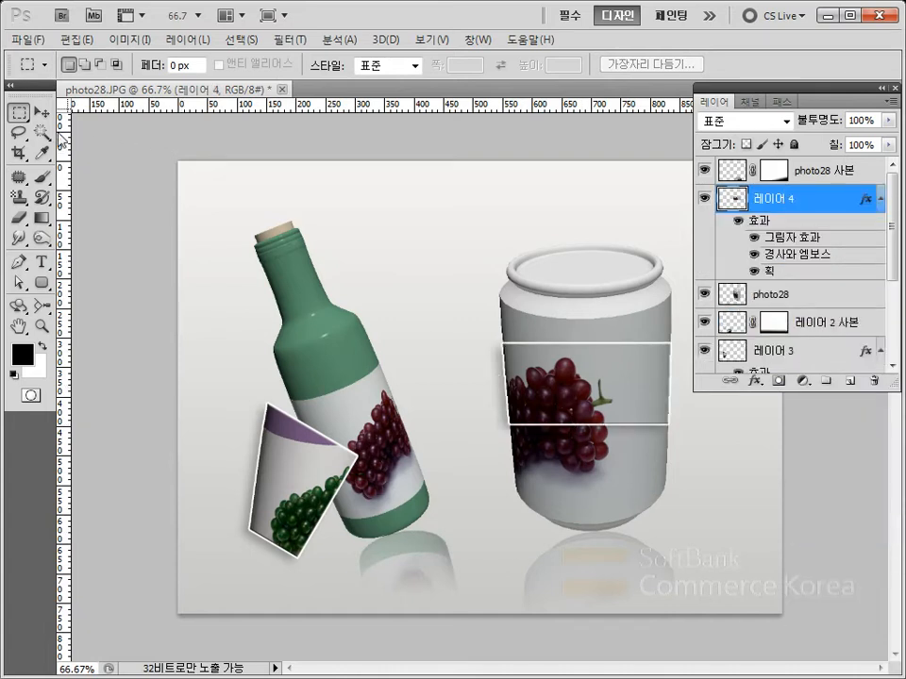
Scale the can piece to about 74% width and 87% height, rotate it about 21° counter-clockwise, and place it over the can's upper left edge
{"action": "key", "text": "v"}
{"action": "left_click_drag", "start_coordinate": [609, 406], "coordinate": [623, 533]}
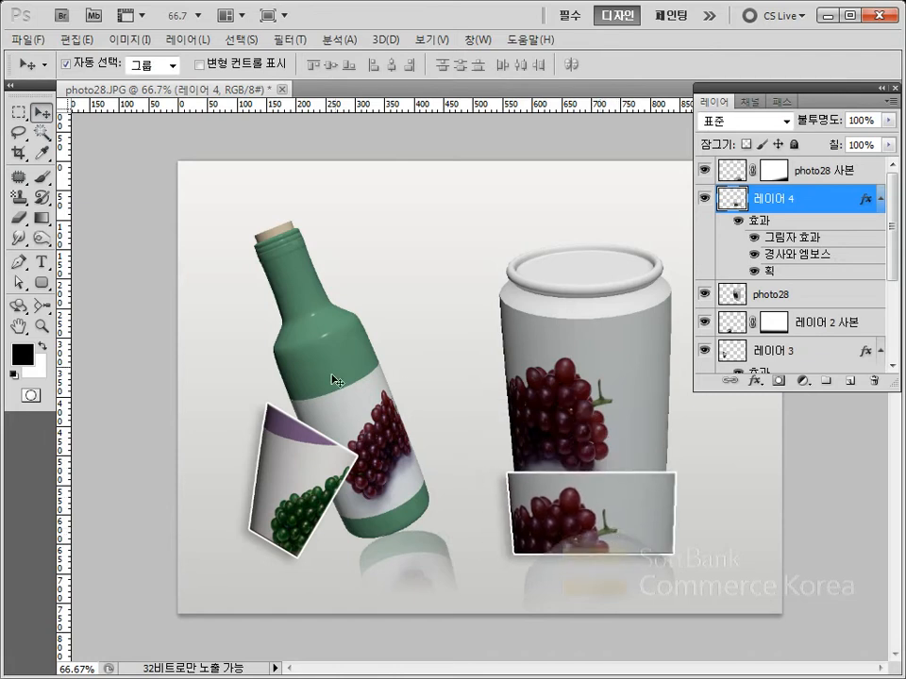
{"action": "key", "text": "ctrl+t"}
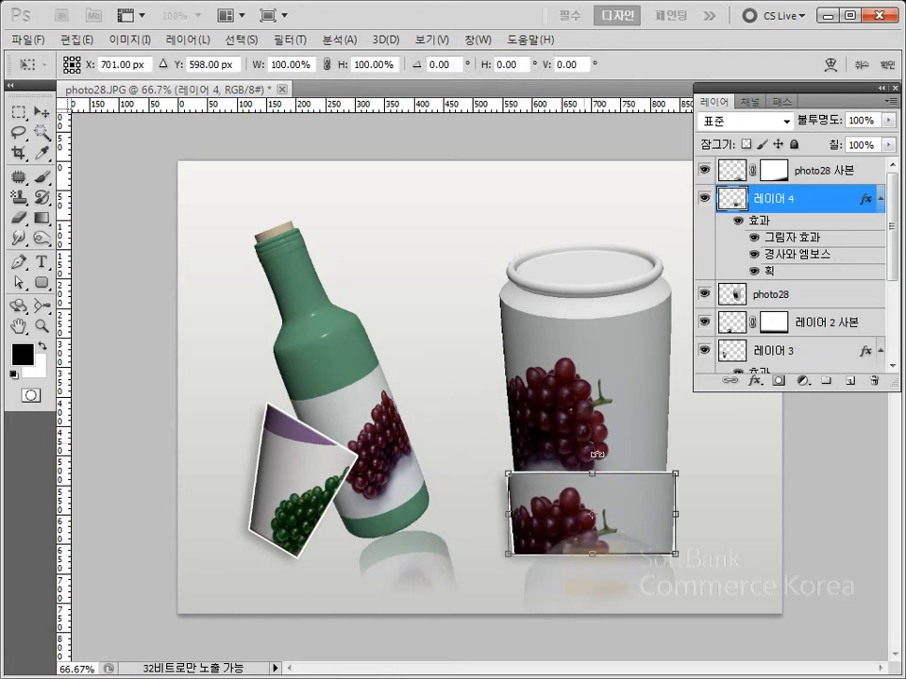
{"action": "left_click_drag", "start_coordinate": [687, 475], "coordinate": [633, 524]}
{"action": "left_click_drag", "start_coordinate": [587, 489], "coordinate": [535, 241]}
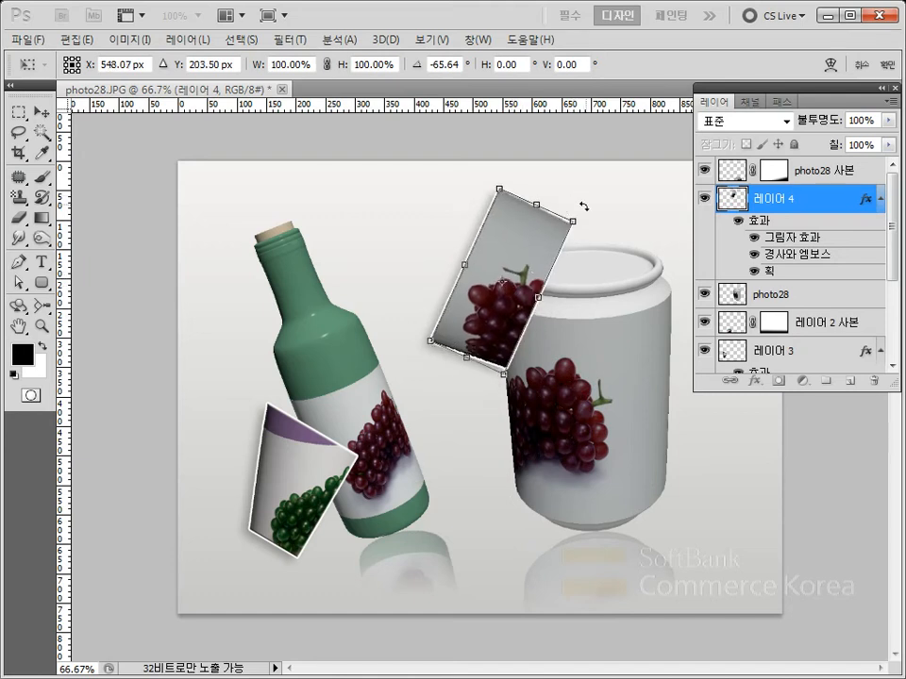
{"action": "left_click_drag", "start_coordinate": [584, 206], "coordinate": [602, 251]}
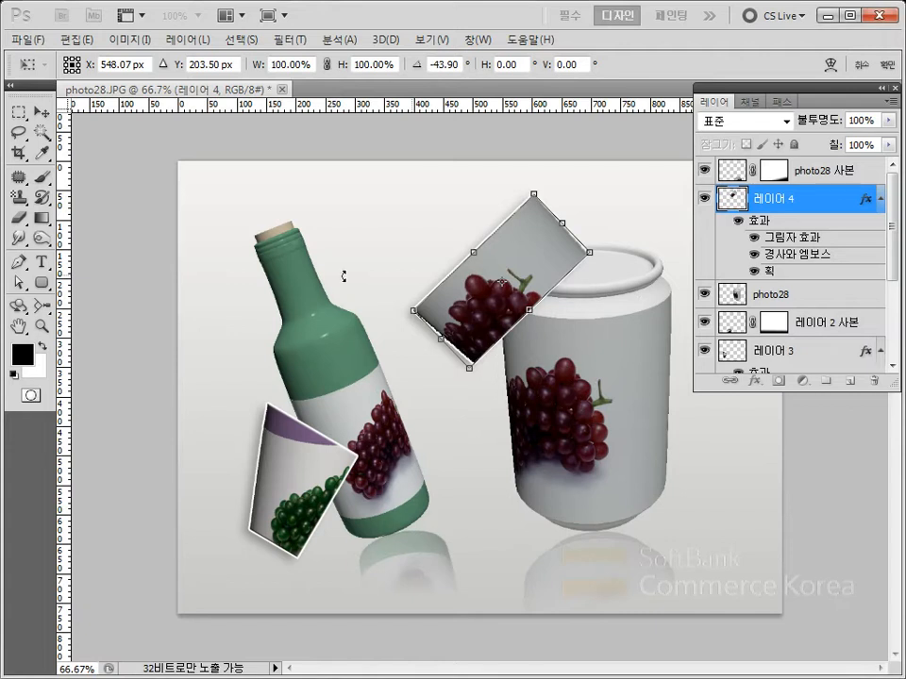
{"action": "left_click_drag", "start_coordinate": [482, 293], "coordinate": [468, 310]}
{"action": "left_click_drag", "start_coordinate": [572, 273], "coordinate": [521, 344]}
{"action": "left_click_drag", "start_coordinate": [564, 319], "coordinate": [579, 355]}
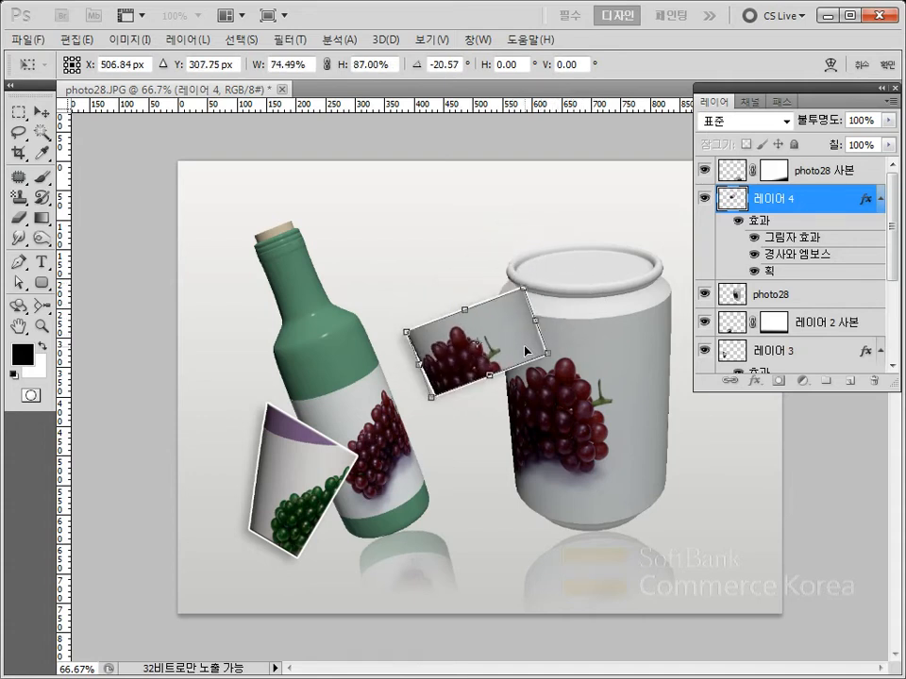
{"action": "left_click_drag", "start_coordinate": [524, 350], "coordinate": [523, 344]}
{"action": "key", "text": "Return"}
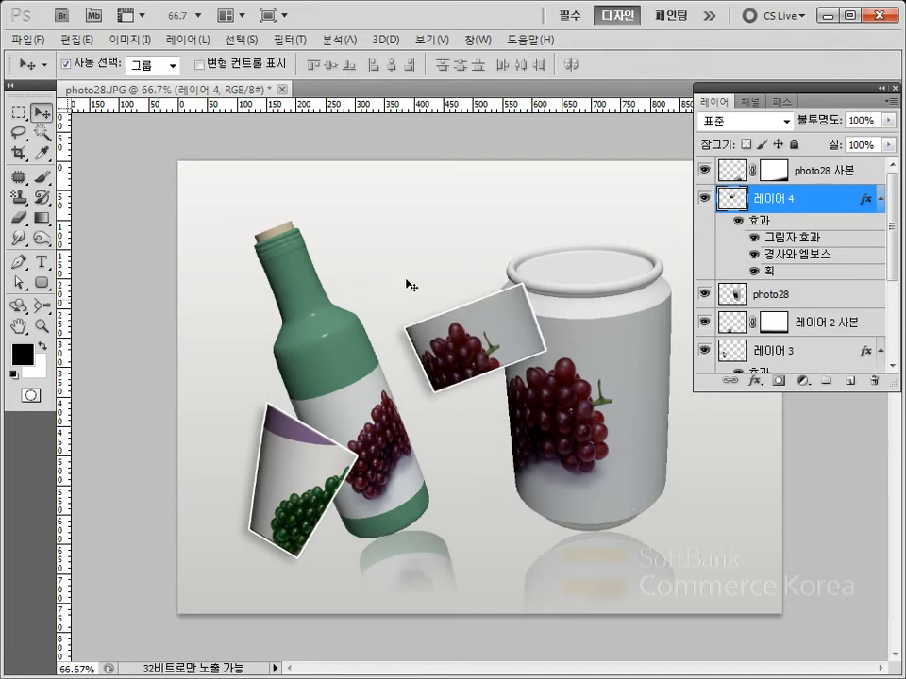
Recolour the can piece with Hue/Saturation, setting hue to -77 and lowering the saturation
{"action": "left_click", "coordinate": [130, 40]}
{"action": "mouse_move", "coordinate": [130, 85]}
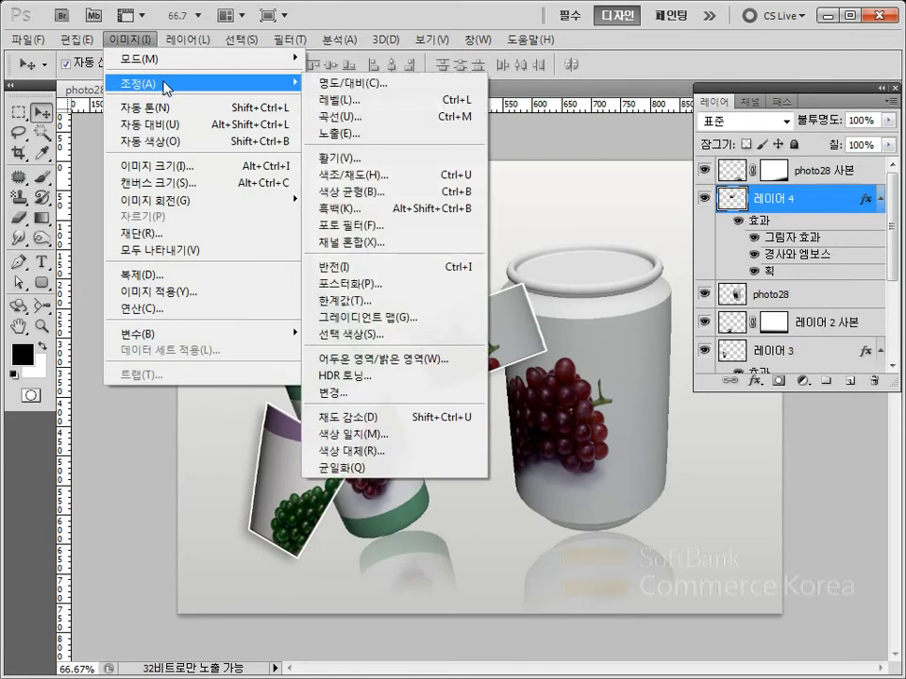
{"action": "left_click", "coordinate": [375, 177]}
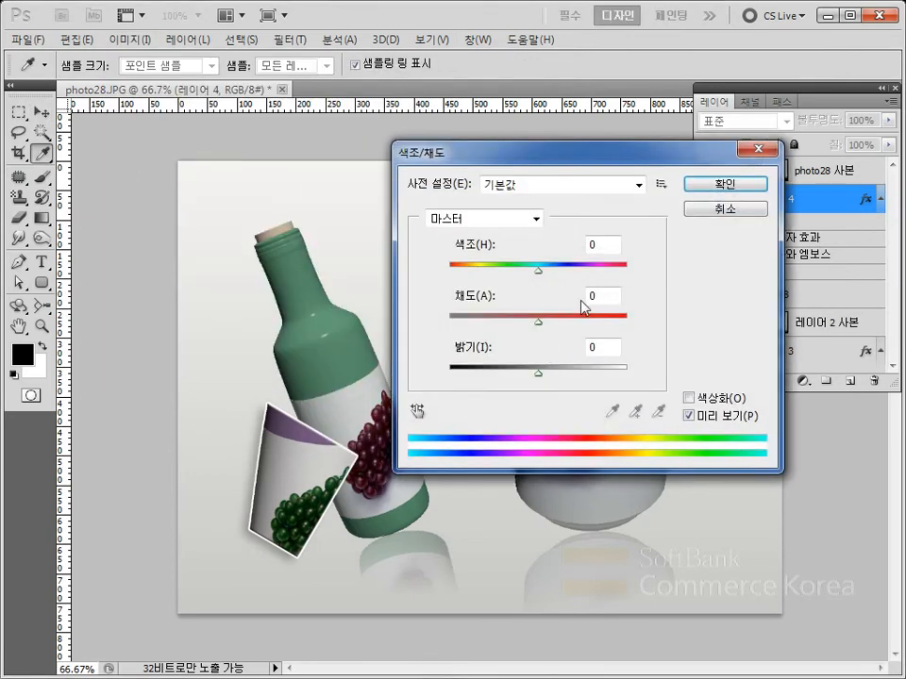
{"action": "left_click_drag", "start_coordinate": [562, 162], "coordinate": [694, 341]}
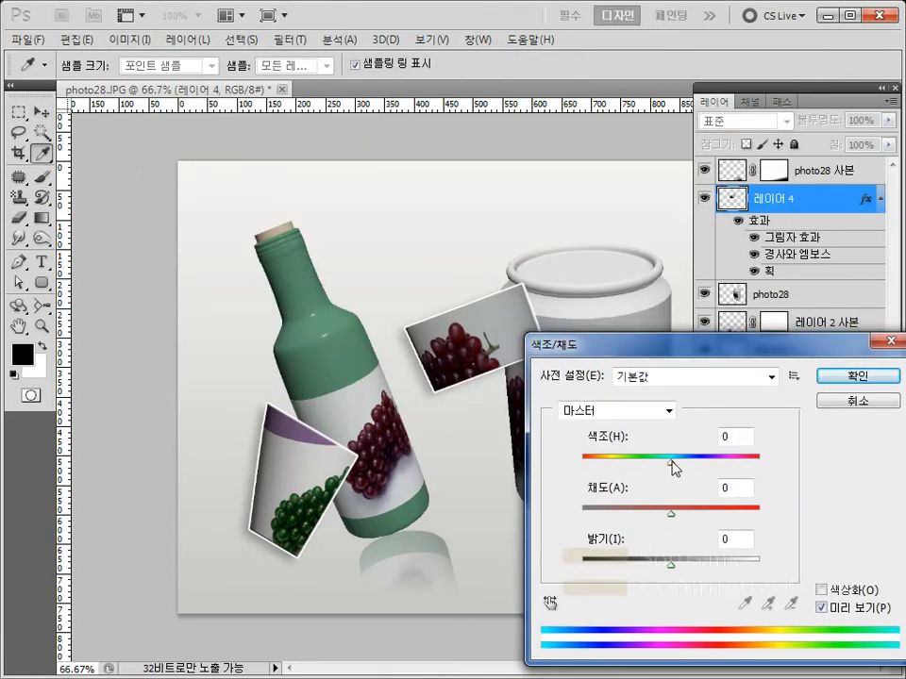
{"action": "left_click", "coordinate": [673, 465]}
{"action": "left_click_drag", "start_coordinate": [672, 462], "coordinate": [621, 464]}
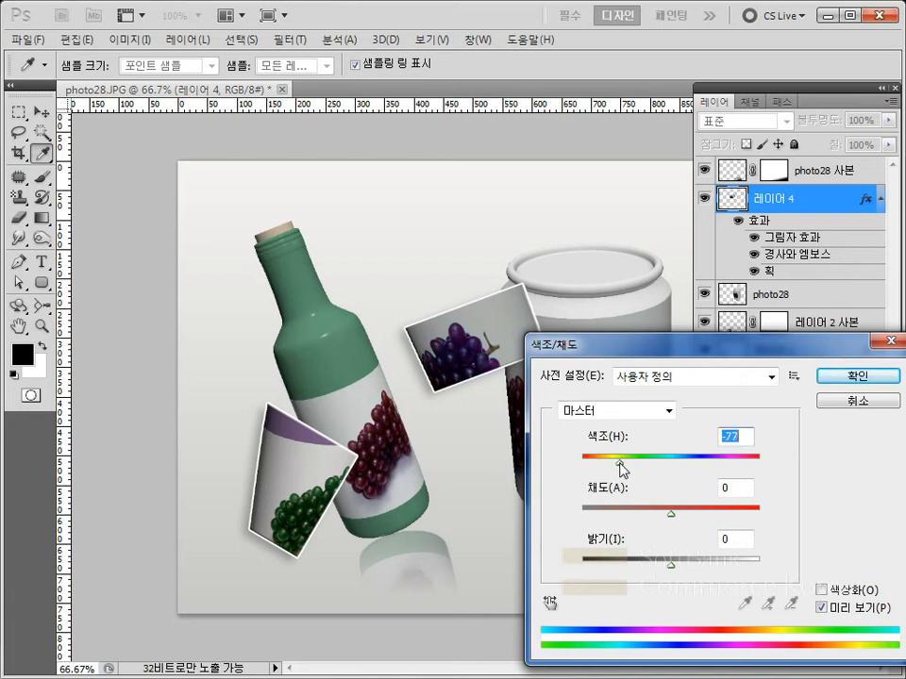
{"action": "left_click_drag", "start_coordinate": [672, 516], "coordinate": [647, 525]}
{"action": "left_click", "coordinate": [852, 381]}
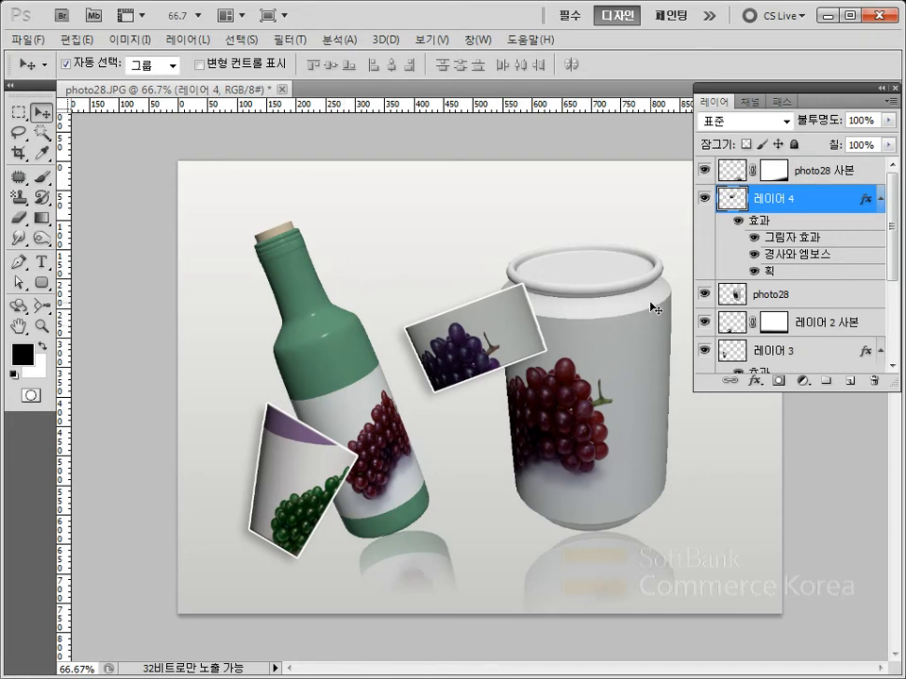
Select a circle about 75 px across above the can piece and fill it with black on a new layer above photo28 사본
{"action": "left_click", "coordinate": [18, 111]}
{"action": "left_click", "coordinate": [71, 132]}
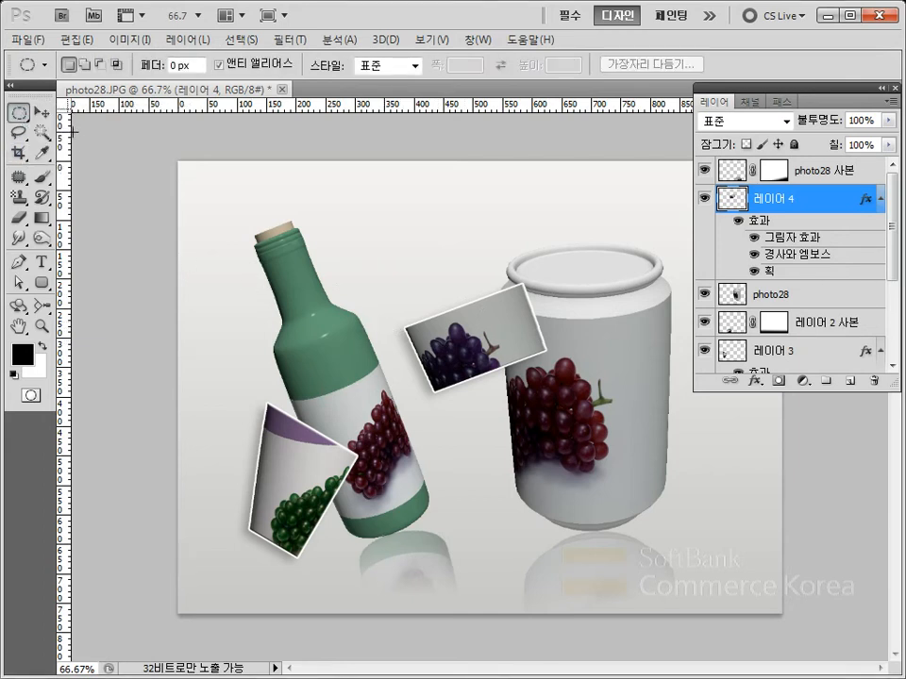
{"action": "left_click_drag", "start_coordinate": [448, 183], "coordinate": [496, 230]}
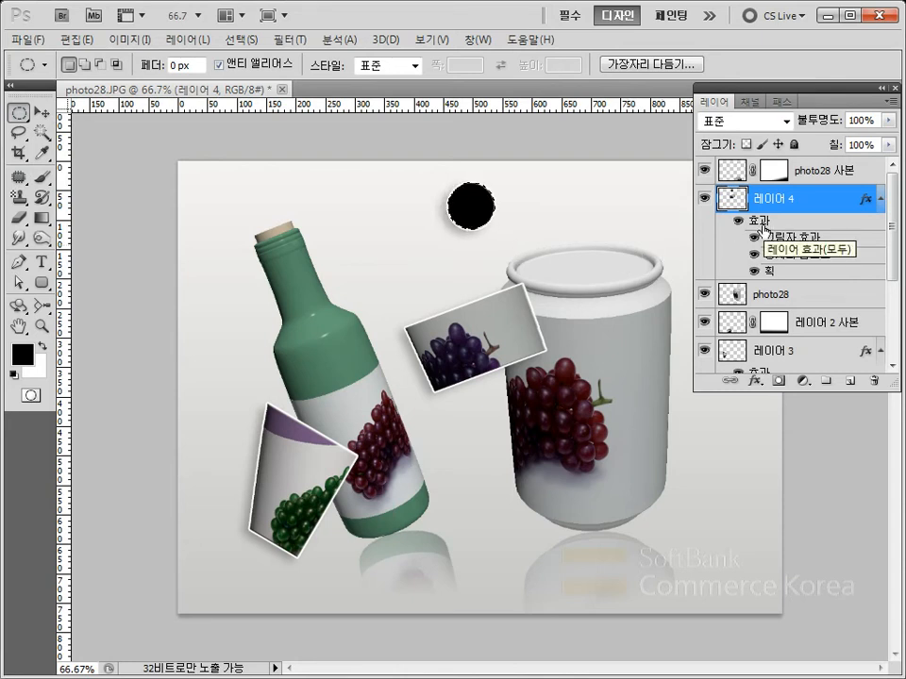
{"action": "key", "text": "ctrl+z"}
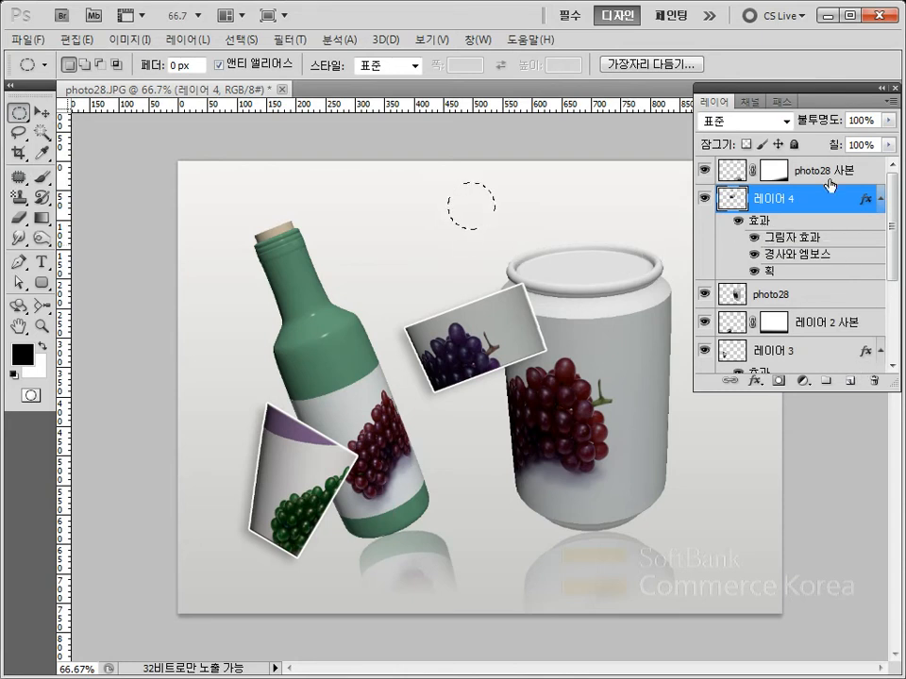
{"action": "left_click", "coordinate": [727, 176]}
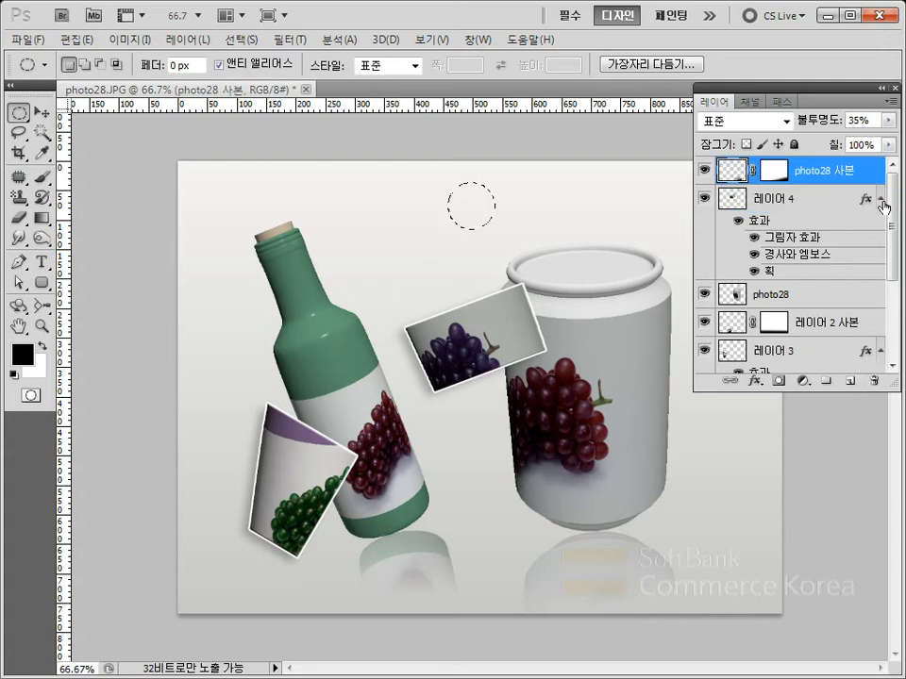
{"action": "left_click", "coordinate": [850, 380]}
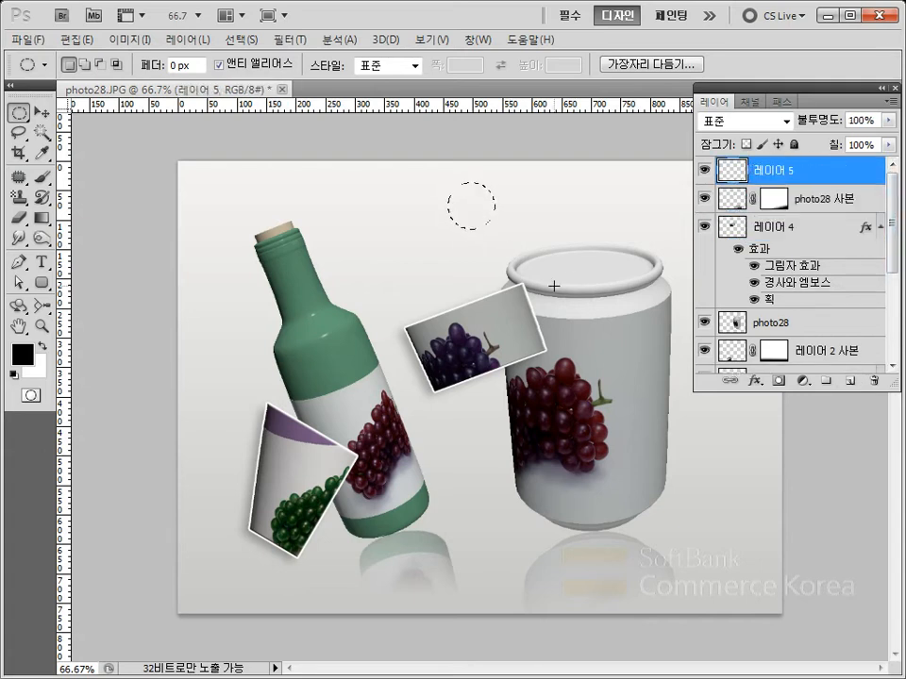
{"action": "key", "text": "alt+BackSpace"}
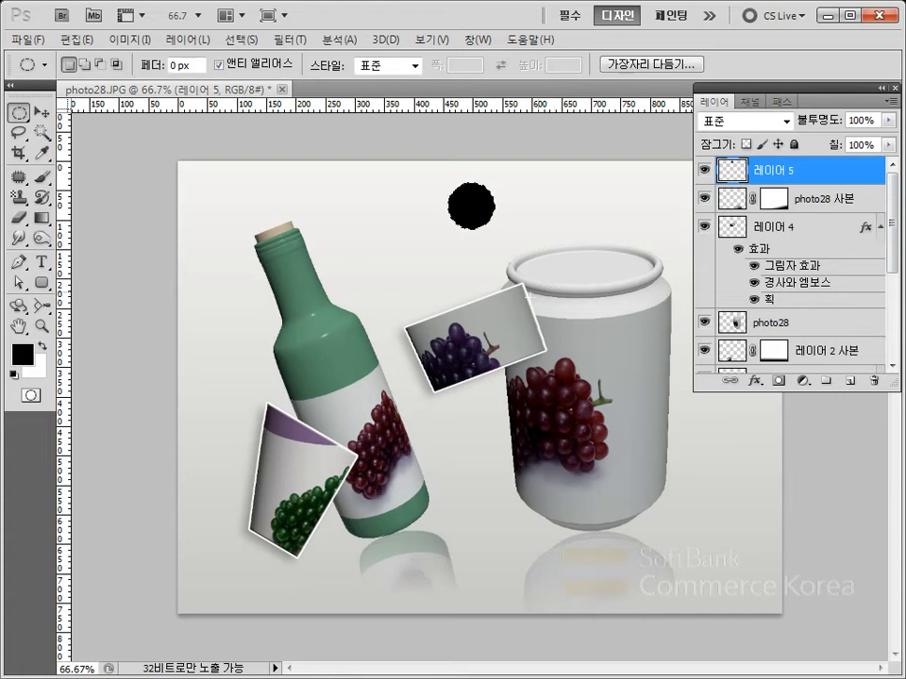
Set the circle layer's blend mode to Screen (스크린) in its layer style blending options
{"action": "left_click", "coordinate": [756, 381]}
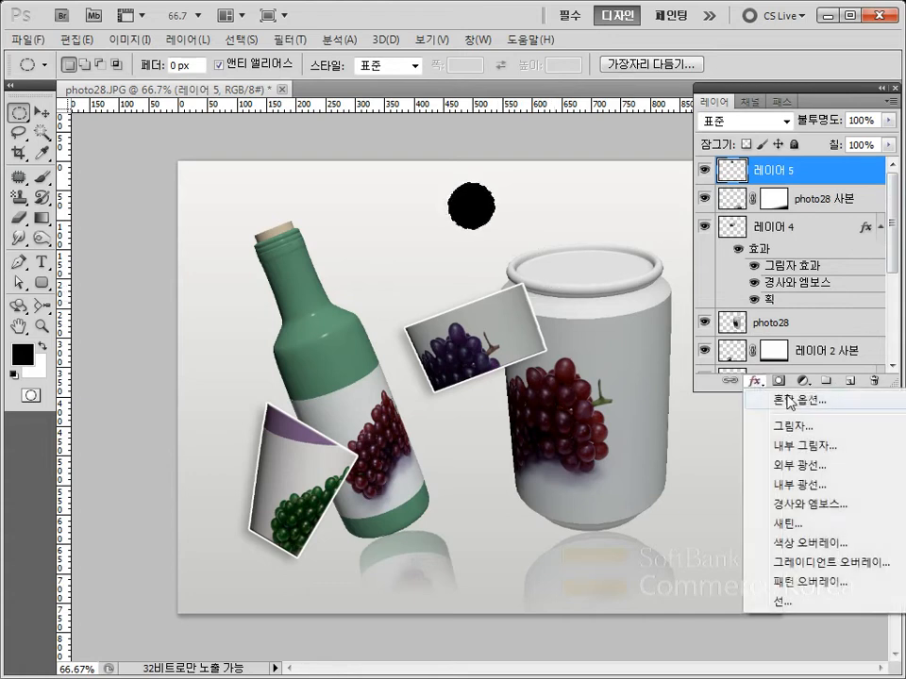
{"action": "left_click", "coordinate": [791, 402]}
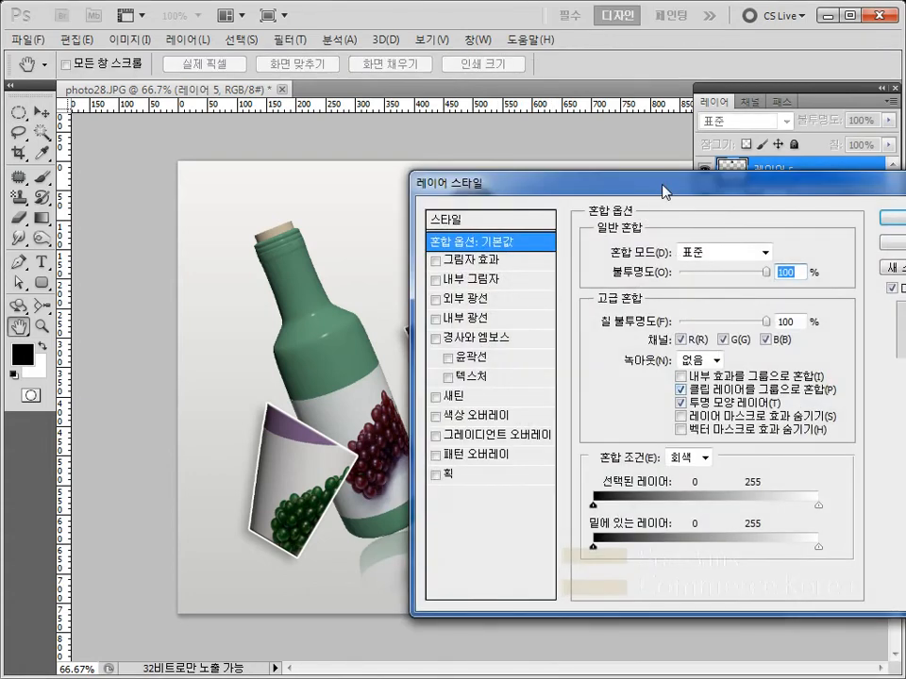
{"action": "left_click_drag", "start_coordinate": [663, 191], "coordinate": [495, 285]}
{"action": "left_click", "coordinate": [564, 351]}
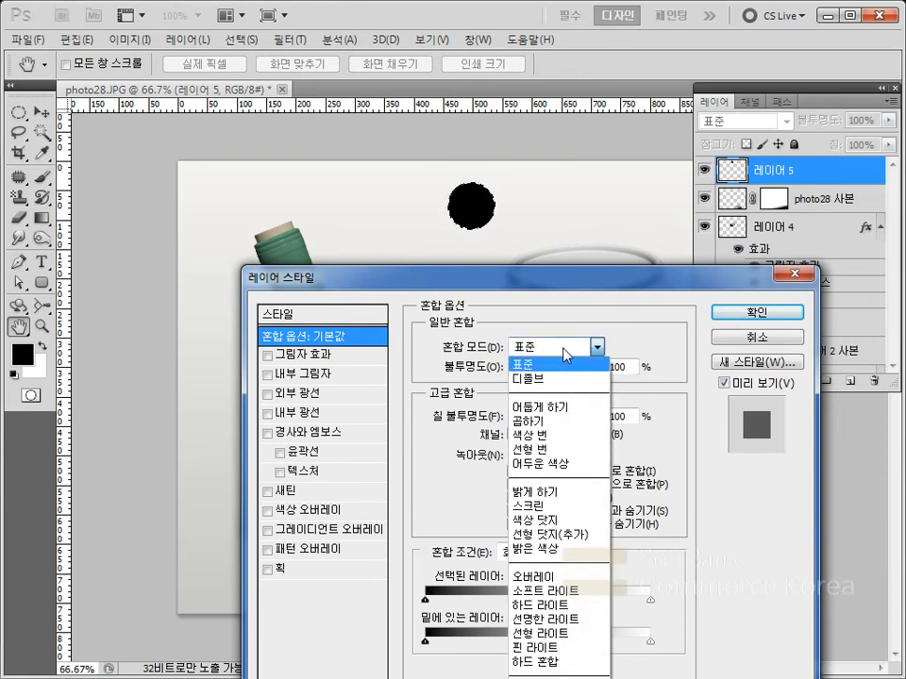
{"action": "left_click", "coordinate": [526, 506]}
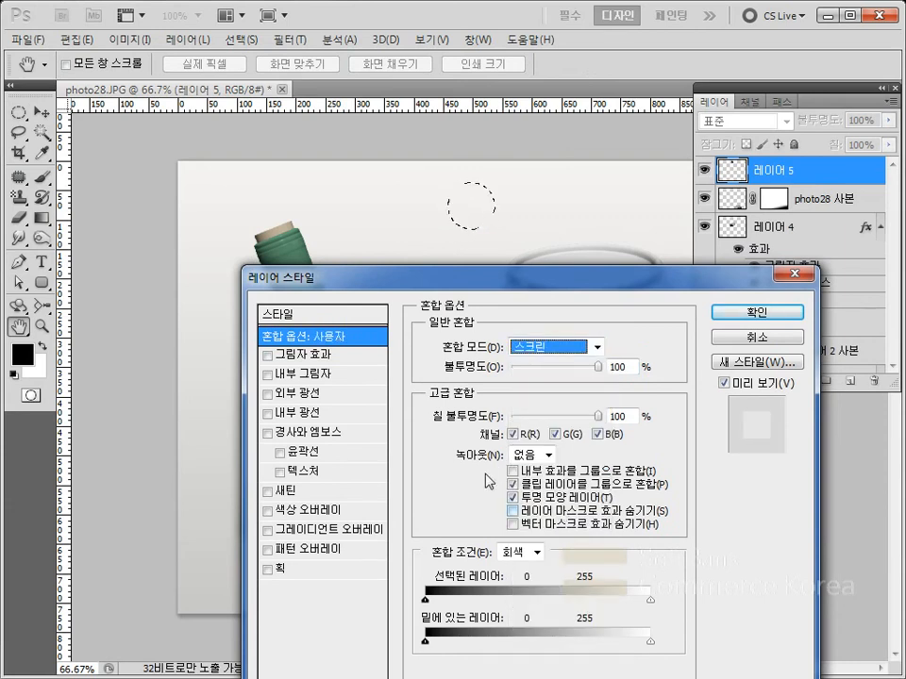
Add a drop shadow to the circle with 27% opacity, 117° angle, 7 px distance and 7 px size
{"action": "left_click", "coordinate": [297, 355]}
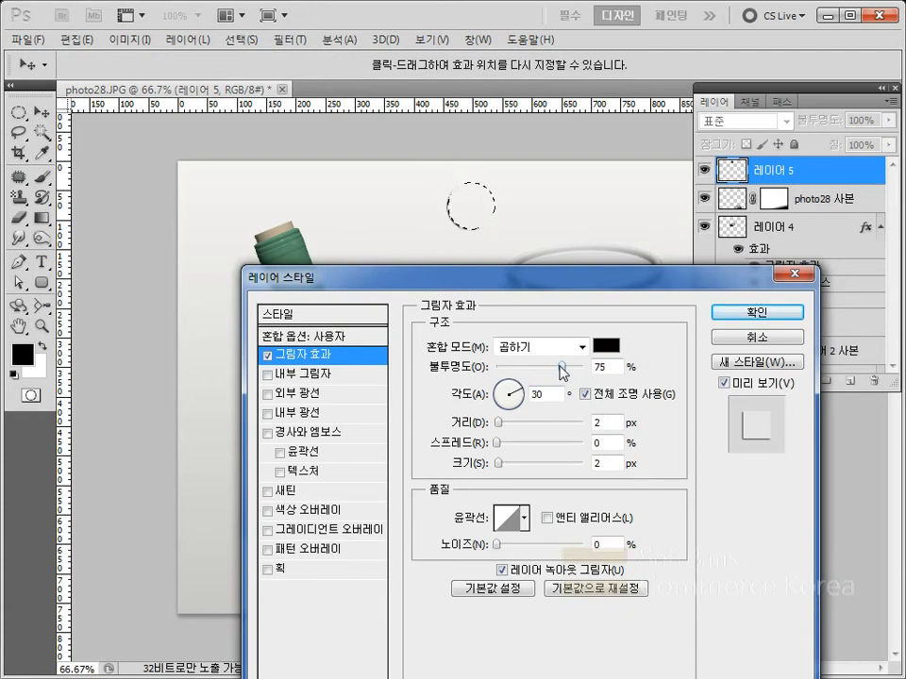
{"action": "left_click_drag", "start_coordinate": [563, 368], "coordinate": [523, 376]}
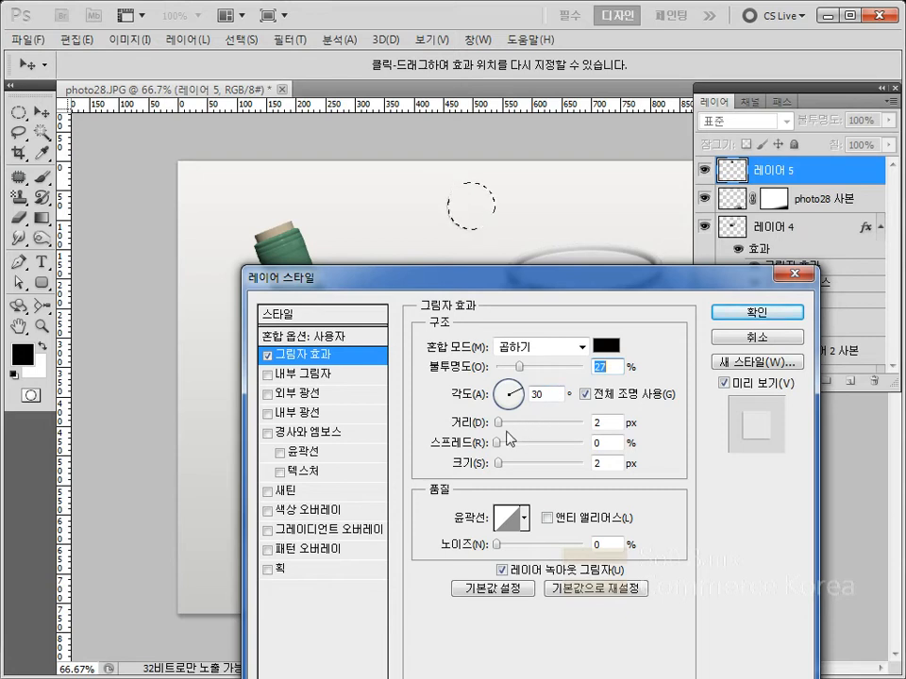
{"action": "left_click_drag", "start_coordinate": [498, 424], "coordinate": [502, 425]}
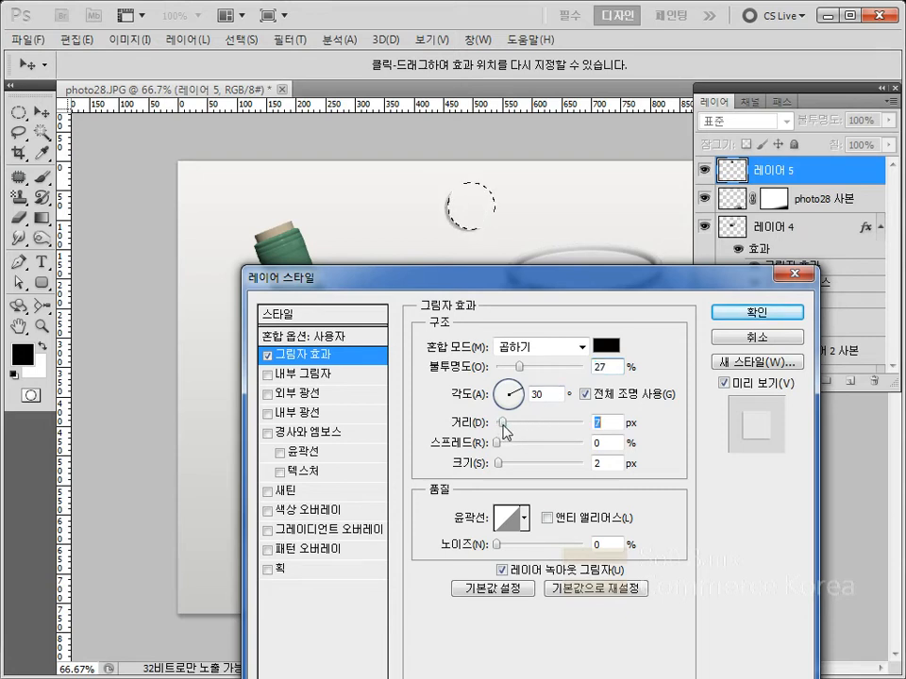
{"action": "left_click", "coordinate": [505, 379]}
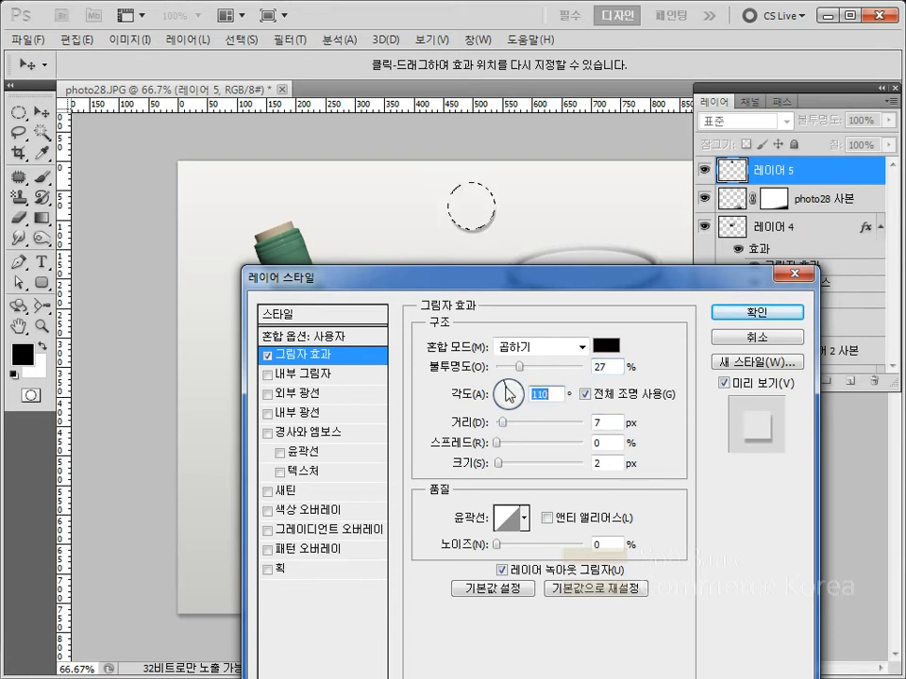
{"action": "left_click", "coordinate": [505, 385]}
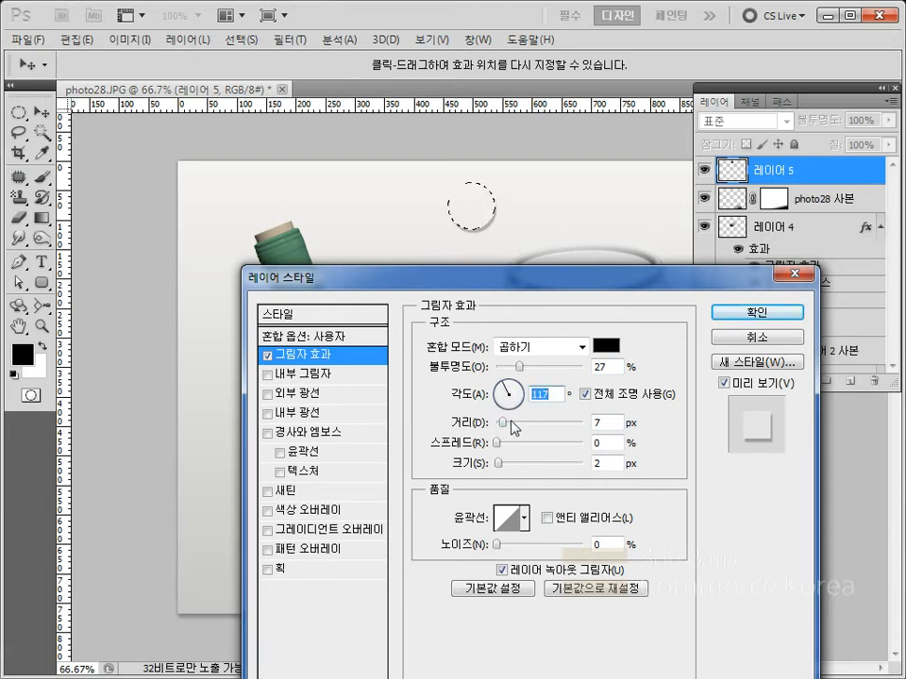
{"action": "left_click", "coordinate": [503, 423]}
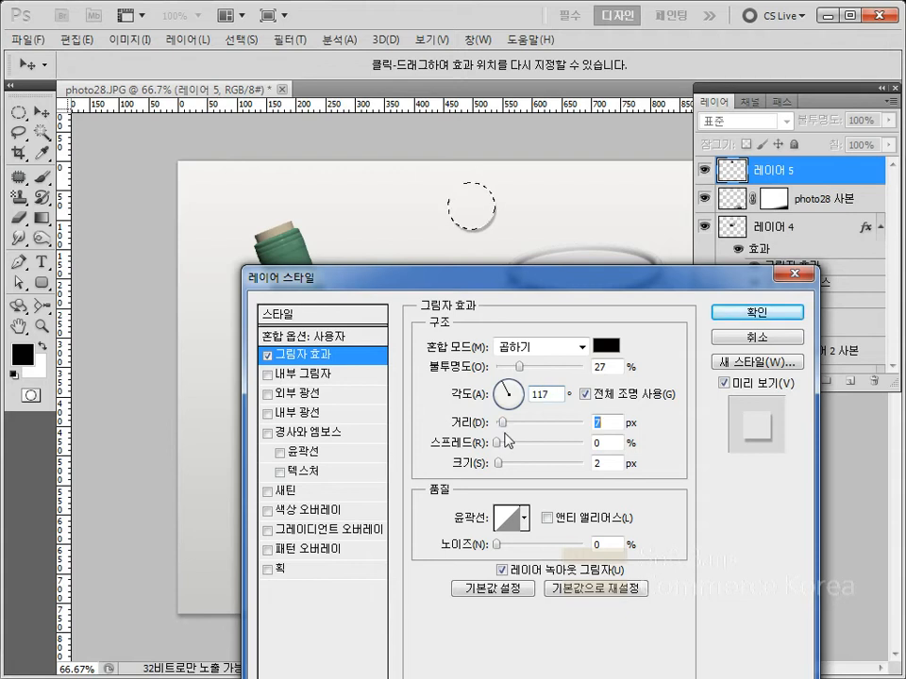
{"action": "left_click", "coordinate": [503, 462]}
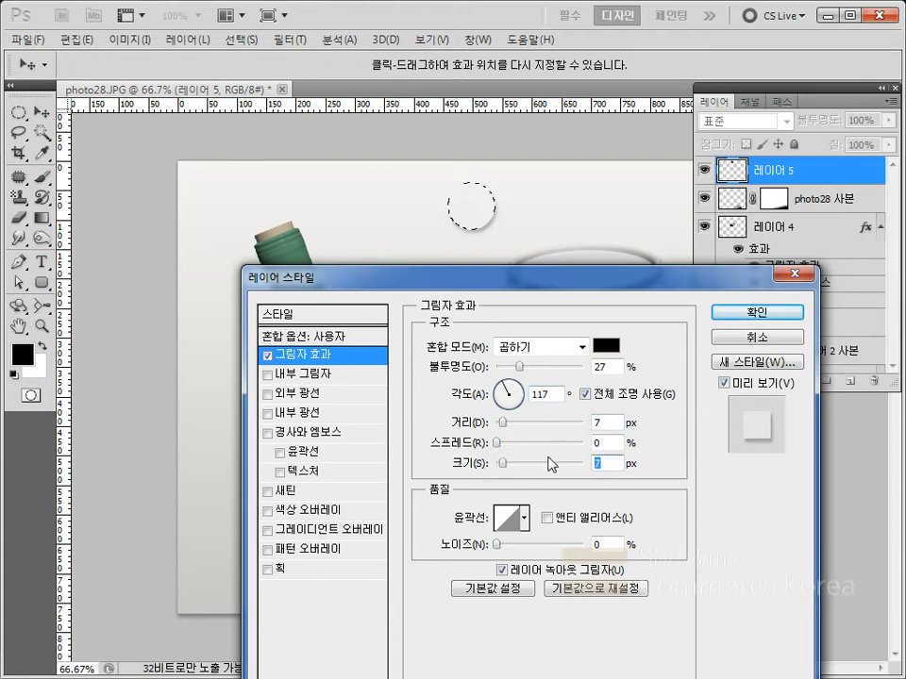
Give the circle's drop shadow the single-peak contour preset and enable its anti-aliasing
{"action": "left_click", "coordinate": [524, 518]}
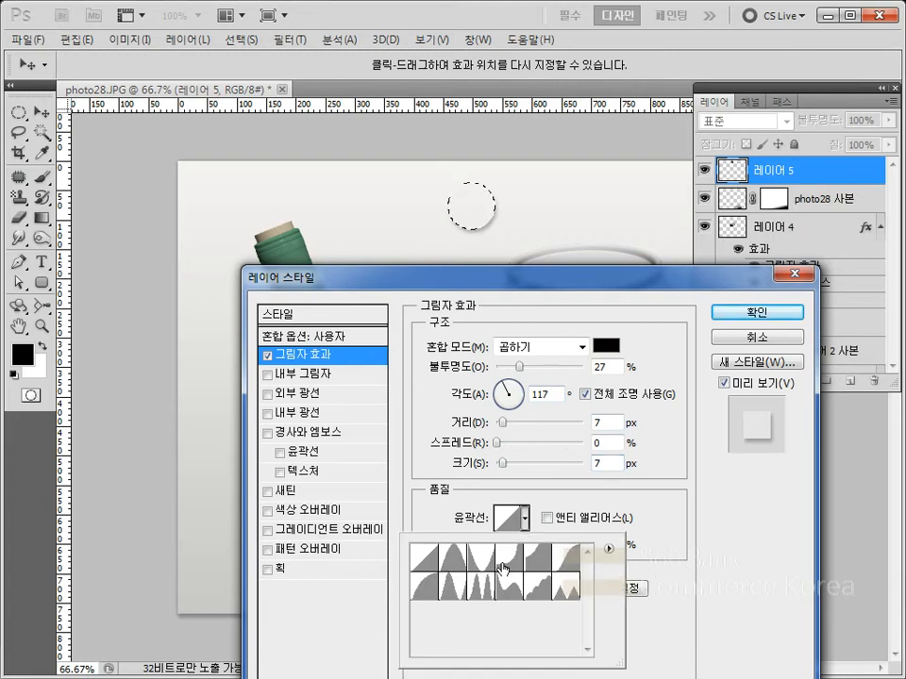
{"action": "left_click", "coordinate": [457, 561]}
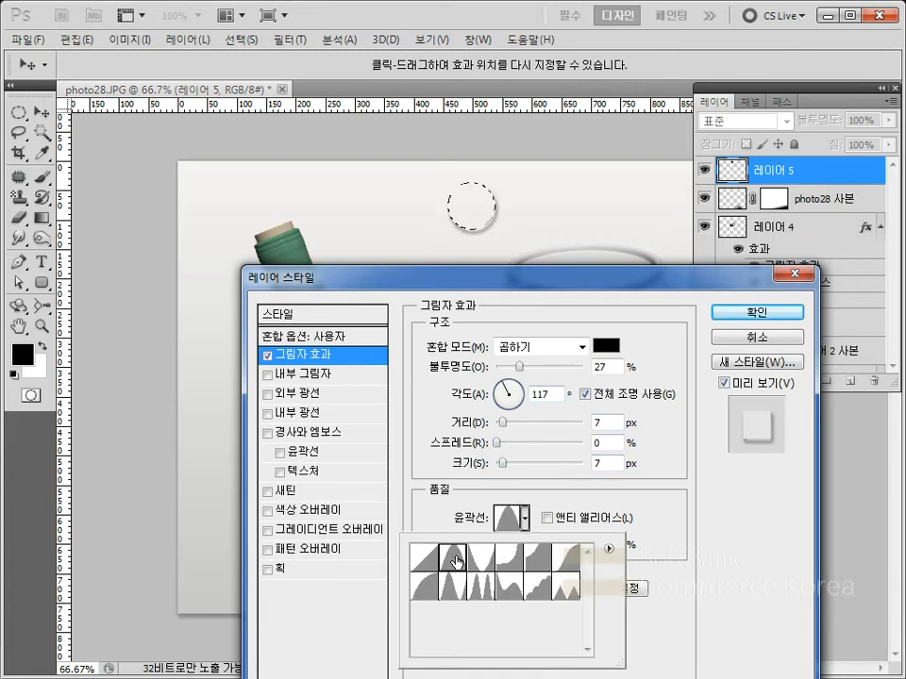
{"action": "left_click", "coordinate": [547, 517]}
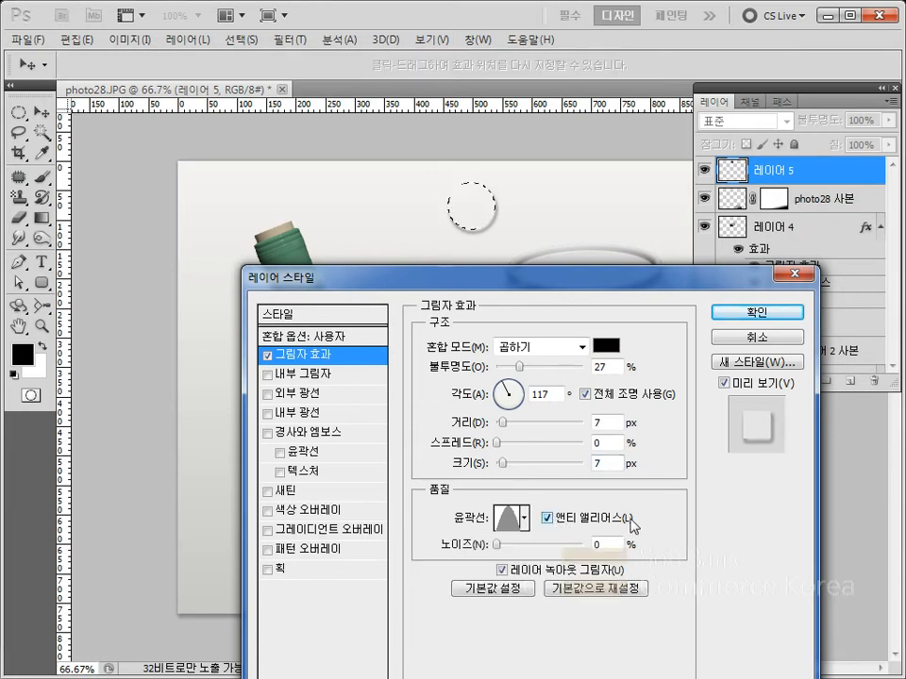
Add an inner shadow to the circle with 34% opacity, 13% choke and 9 px size
{"action": "left_click", "coordinate": [328, 375]}
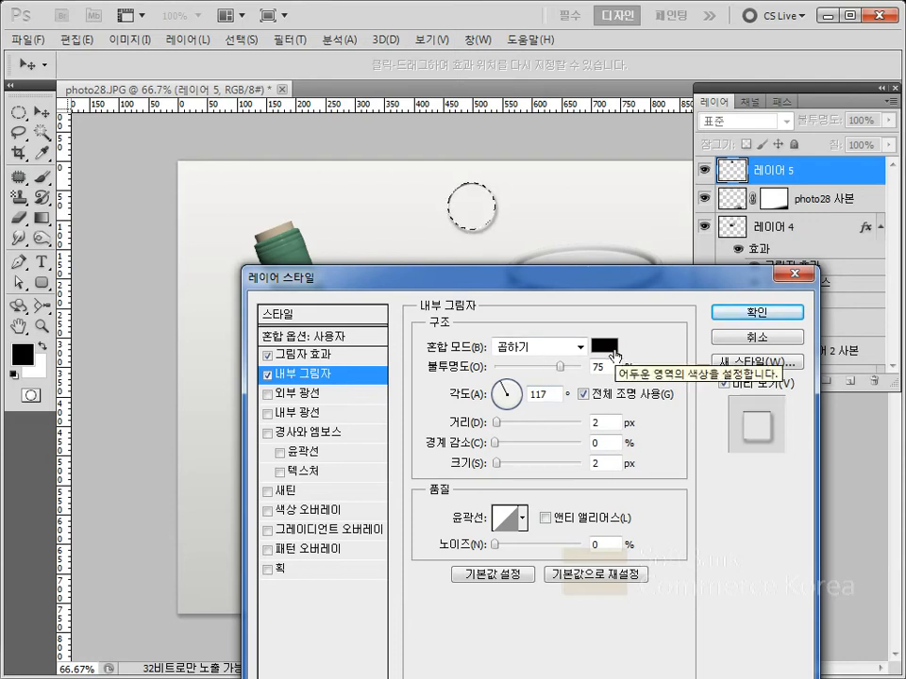
{"action": "left_click_drag", "start_coordinate": [563, 375], "coordinate": [523, 370]}
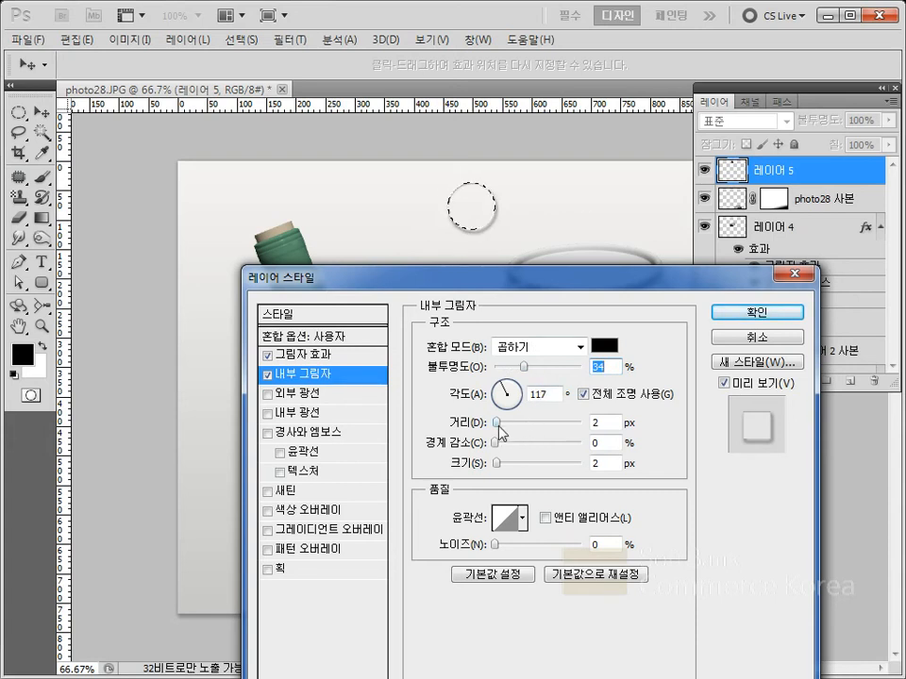
{"action": "left_click_drag", "start_coordinate": [494, 440], "coordinate": [508, 442]}
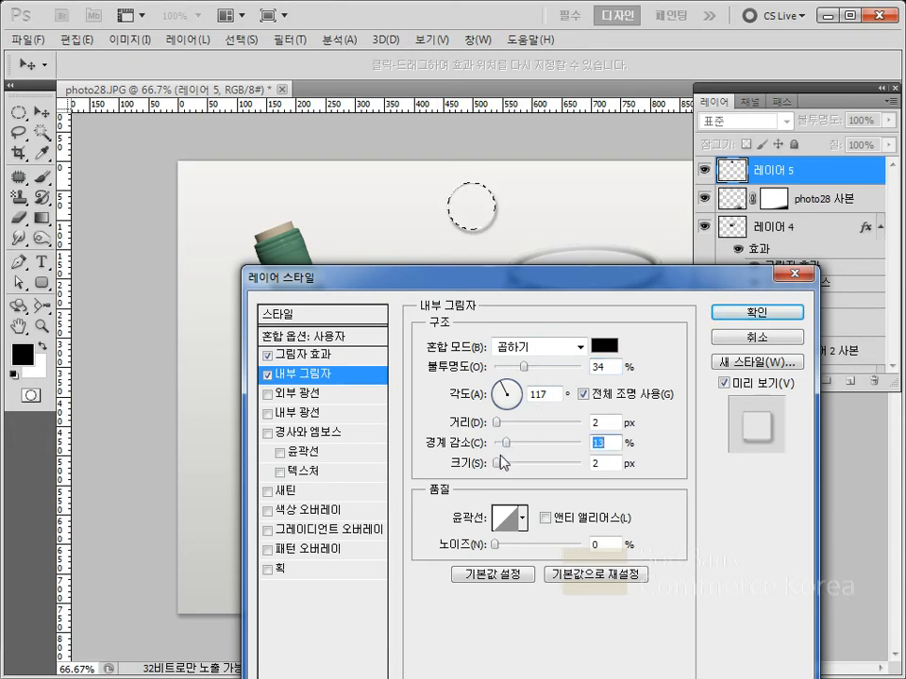
{"action": "left_click_drag", "start_coordinate": [497, 464], "coordinate": [503, 464]}
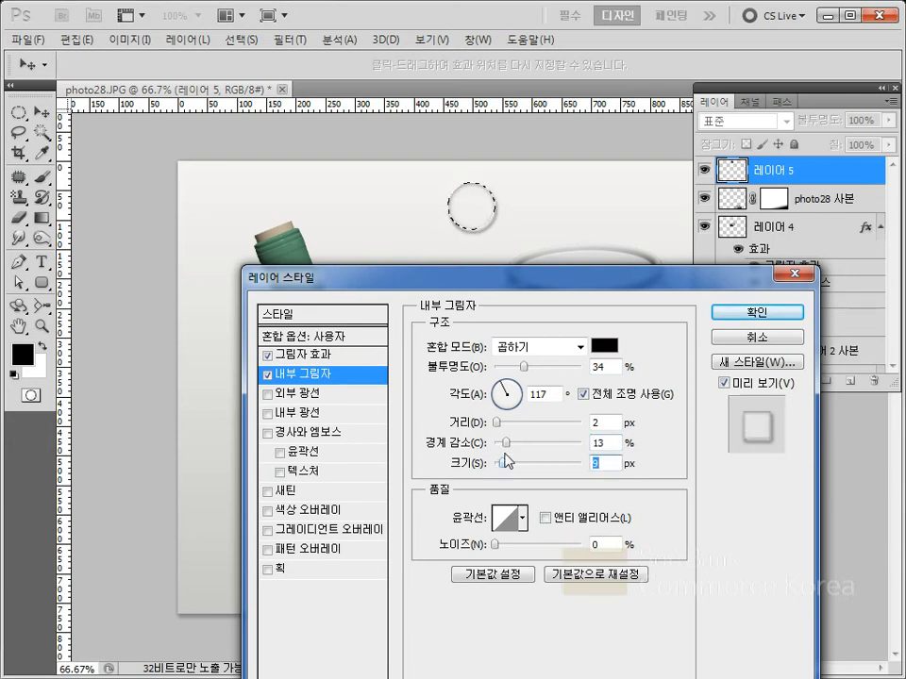
Add a bevel and emboss to the circle with 551% depth, 3 px size, anti-aliased gloss contour and 100% highlight opacity
{"action": "left_click", "coordinate": [318, 436]}
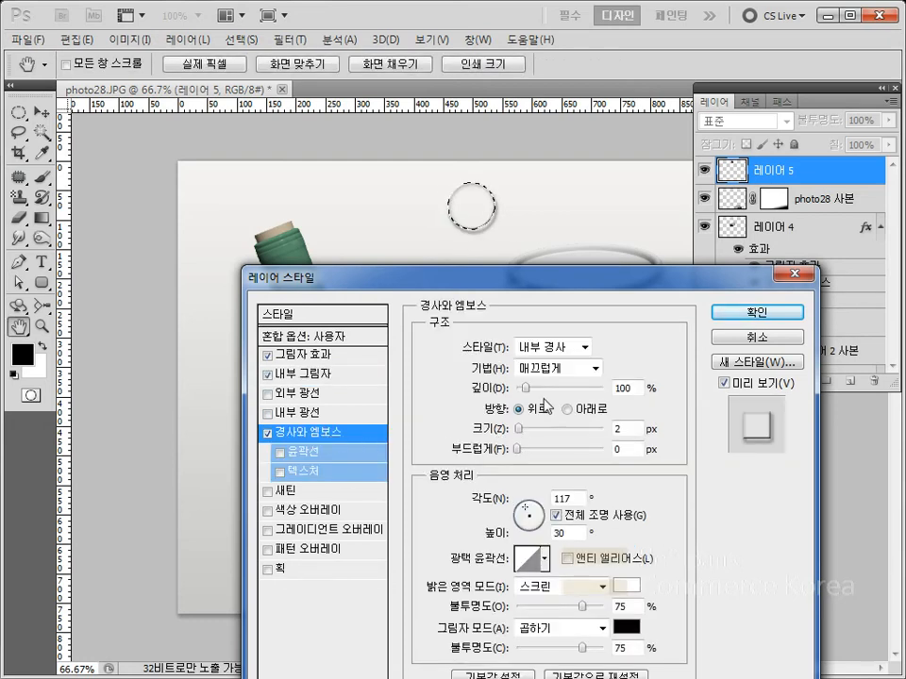
{"action": "left_click_drag", "start_coordinate": [526, 396], "coordinate": [564, 394]}
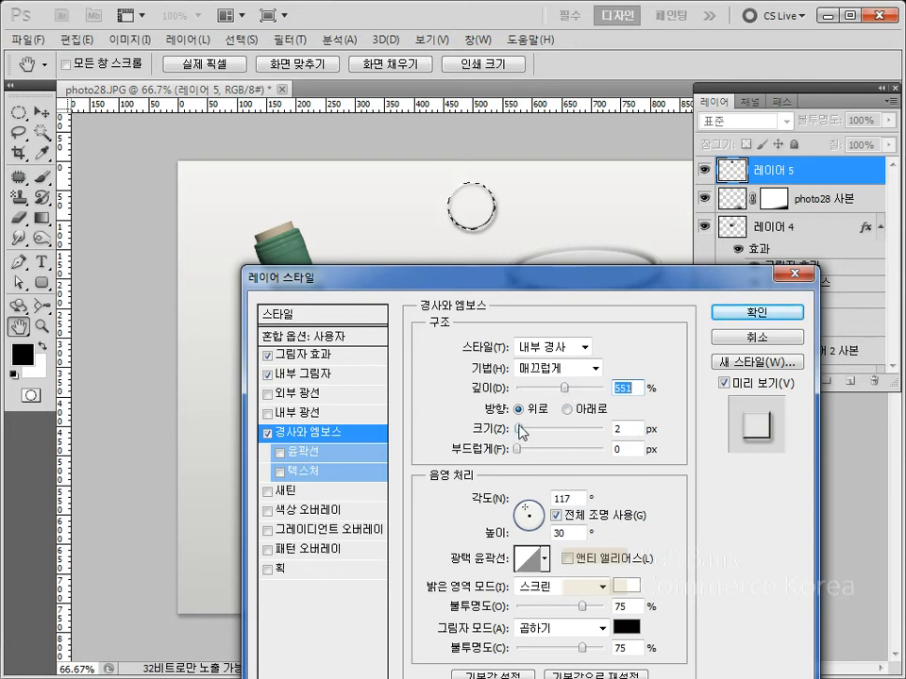
{"action": "left_click_drag", "start_coordinate": [521, 432], "coordinate": [524, 435]}
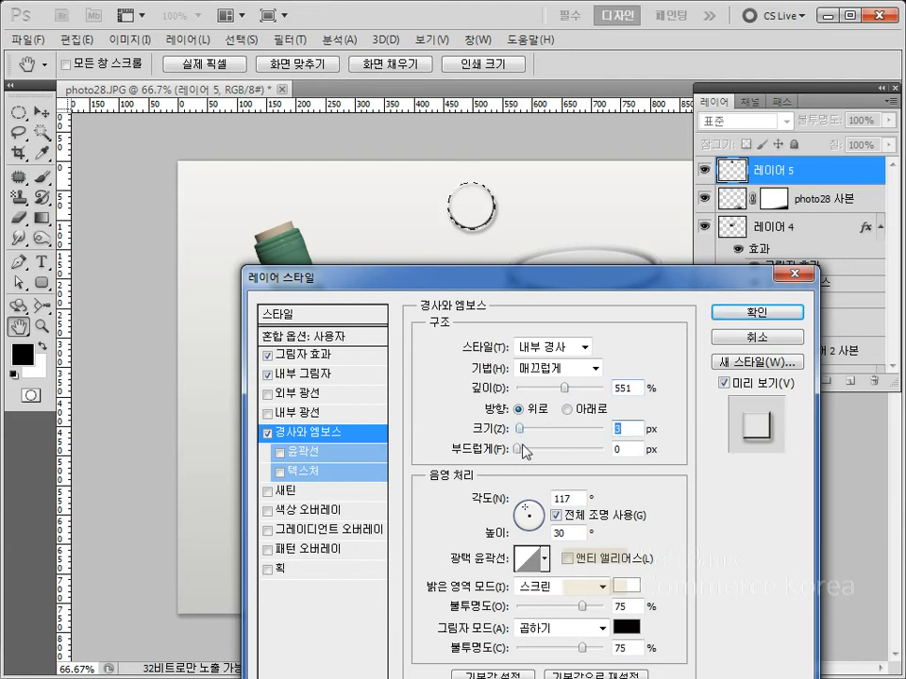
{"action": "left_click", "coordinate": [567, 559]}
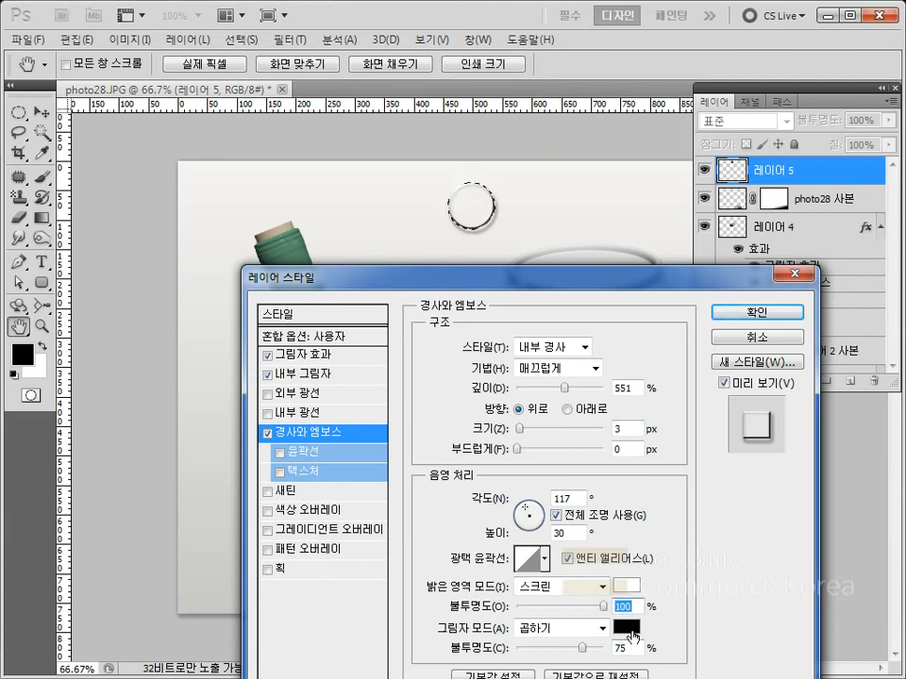
Set the bevel's shadow color to near-white #faf5f5, lower its shadow opacity to 65%, and apply the layer style
{"action": "left_click", "coordinate": [625, 627]}
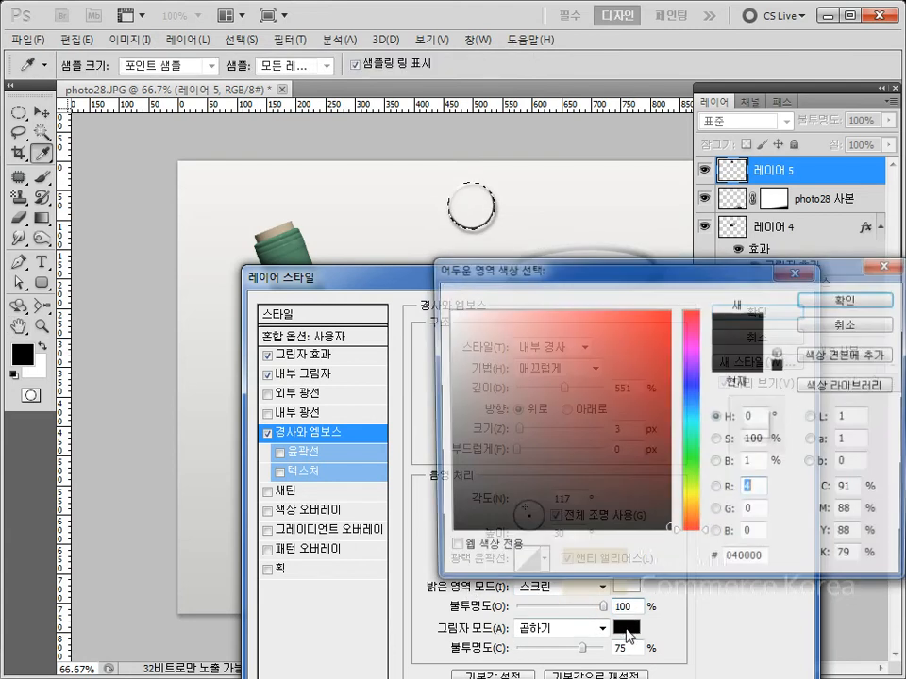
{"action": "left_click", "coordinate": [449, 313]}
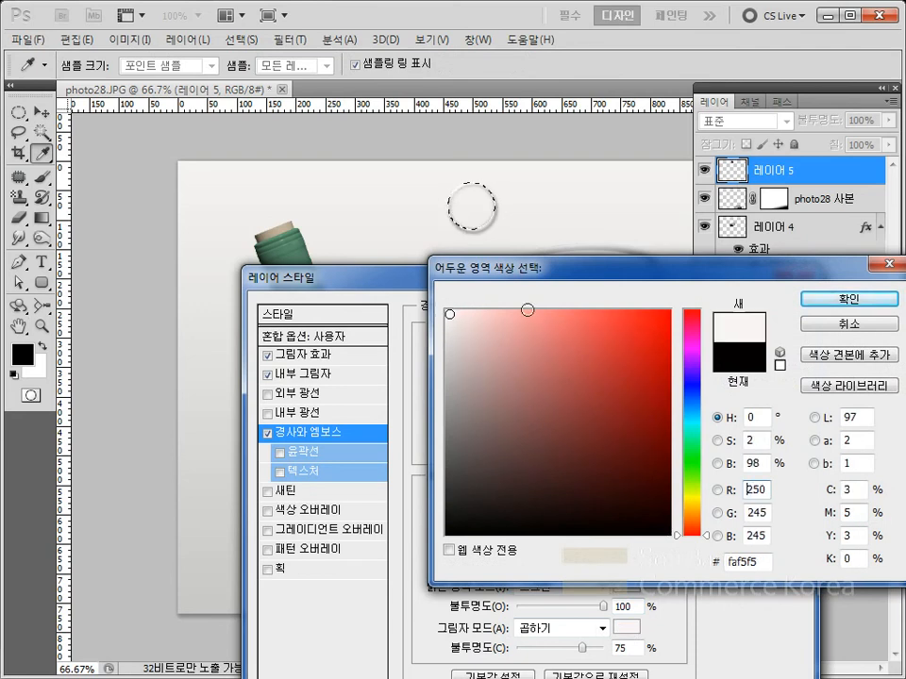
{"action": "left_click", "coordinate": [837, 297]}
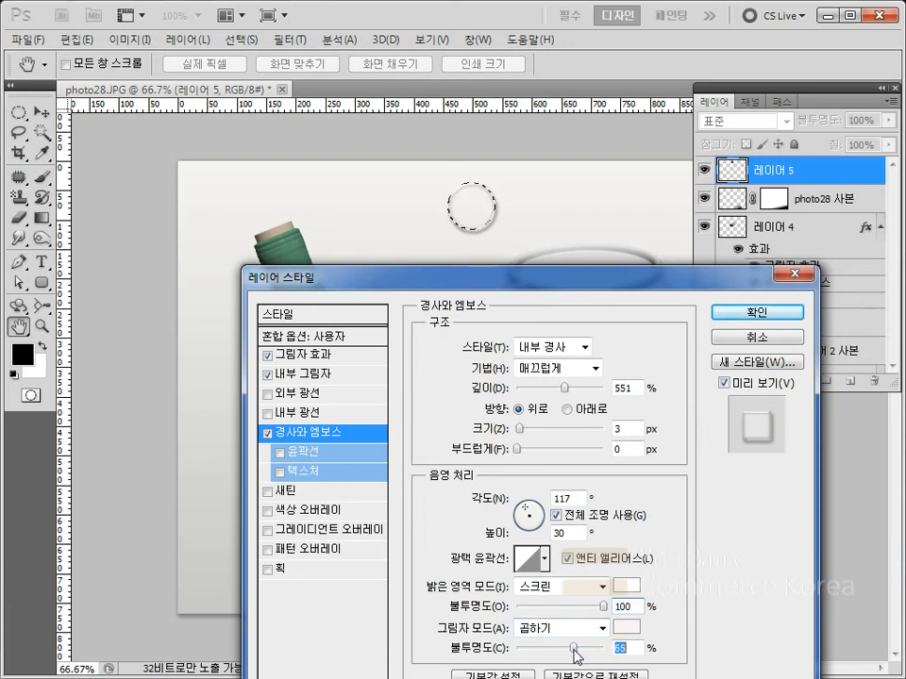
{"action": "left_click", "coordinate": [752, 312]}
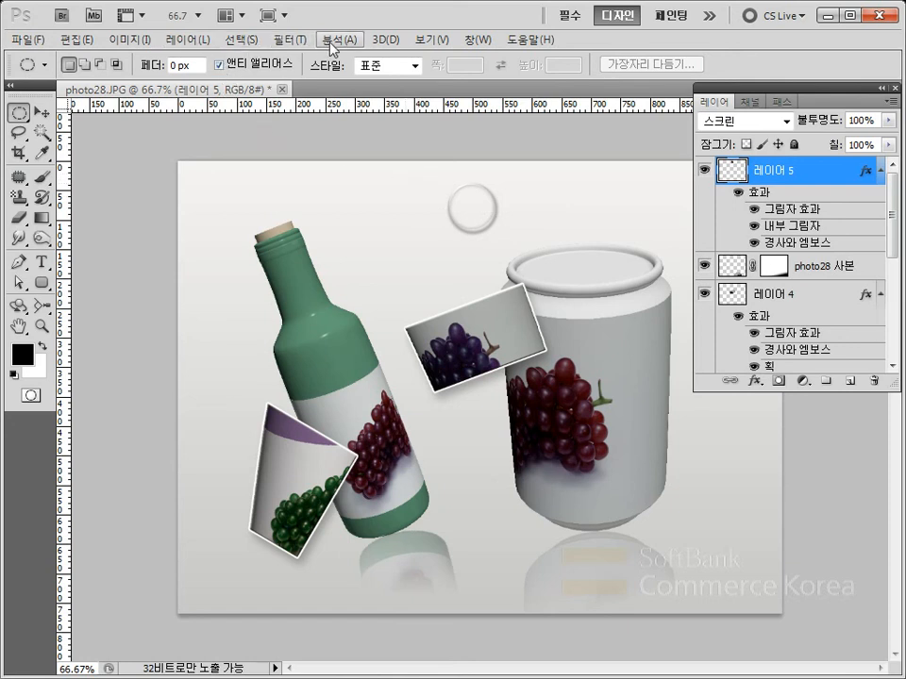
Use the Liquify filter (픽셀 유동화) to pull the circle's lower edge downward into a teardrop shape
{"action": "left_click", "coordinate": [285, 39]}
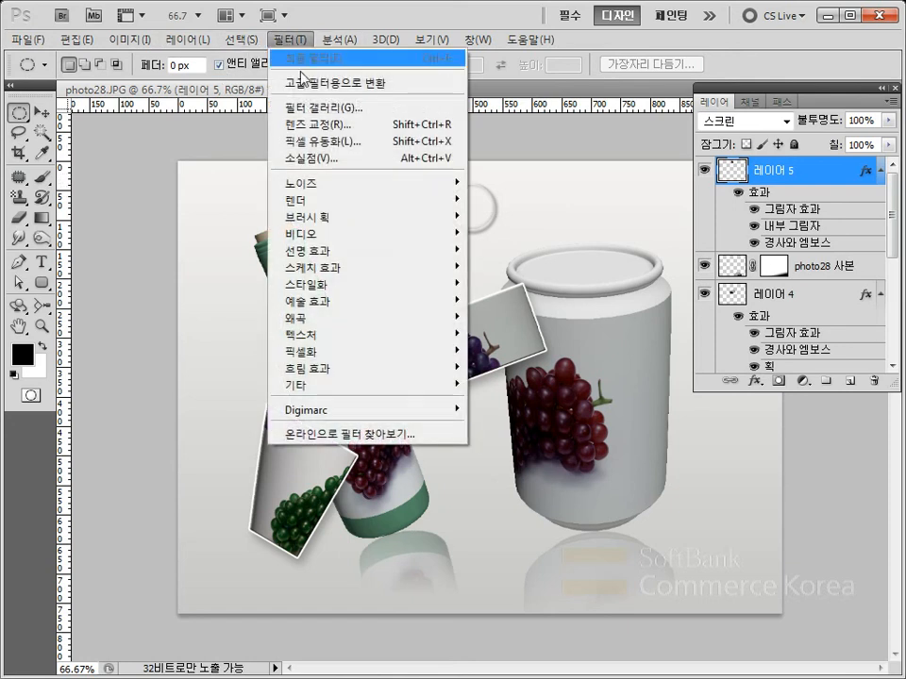
{"action": "left_click", "coordinate": [338, 142]}
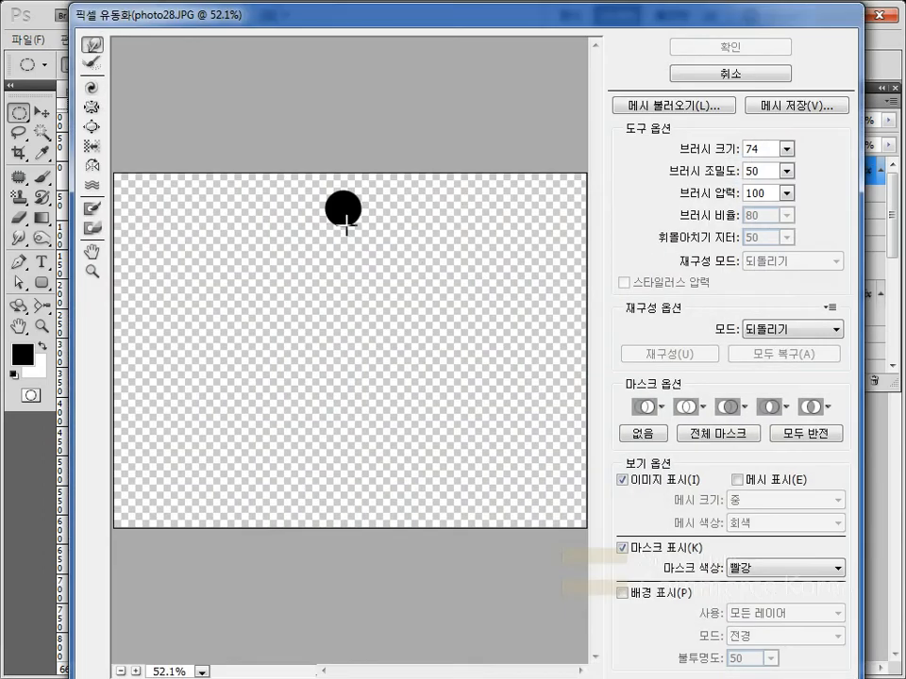
{"action": "left_click_drag", "start_coordinate": [345, 240], "coordinate": [344, 257]}
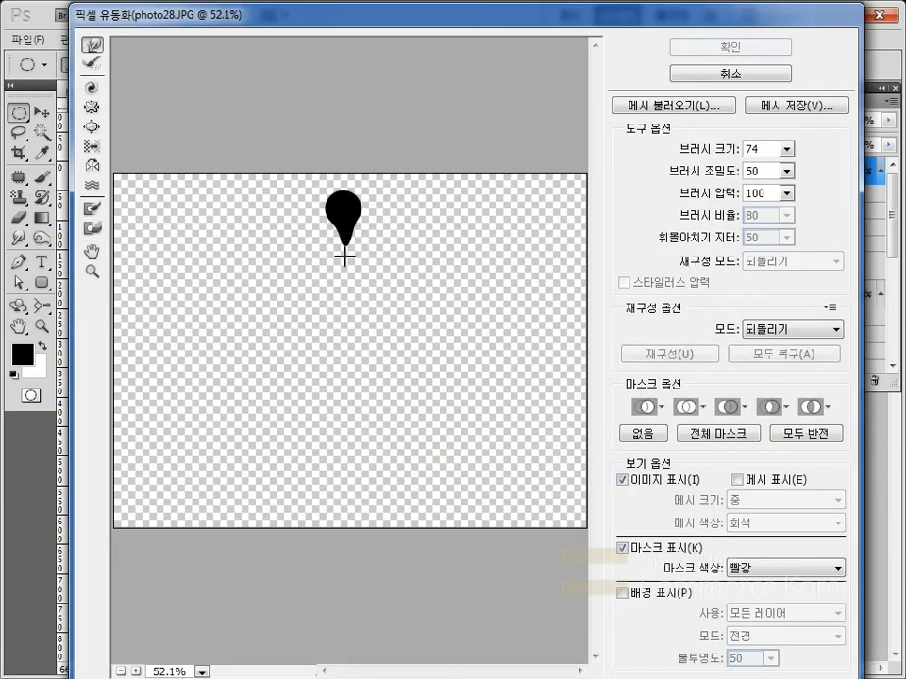
{"action": "left_click", "coordinate": [754, 53]}
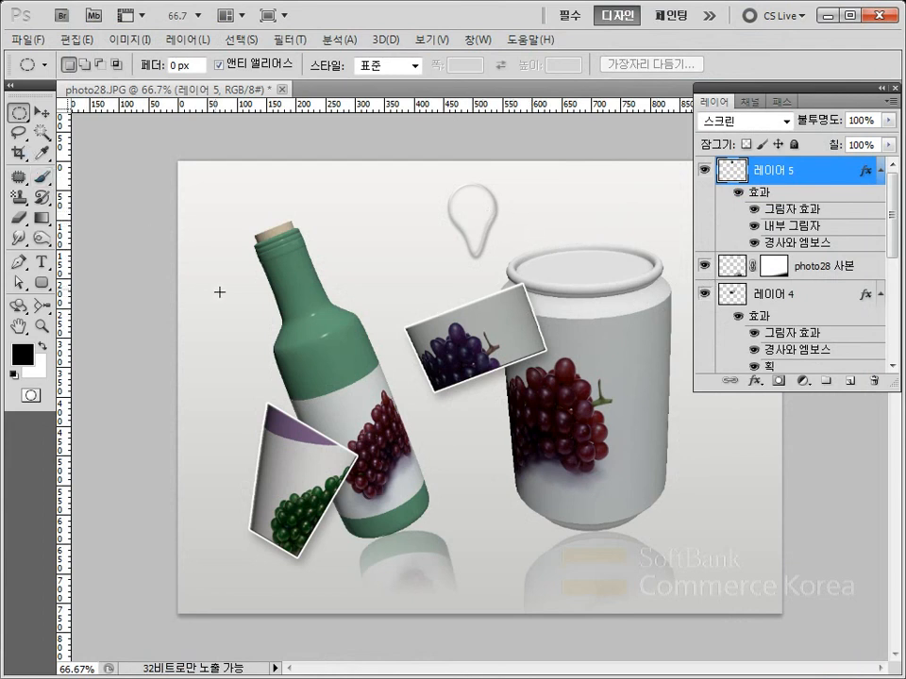
Paint water-drop blobs with a 90 px brush beside the bottle's left side and near its base
{"action": "left_click", "coordinate": [42, 176]}
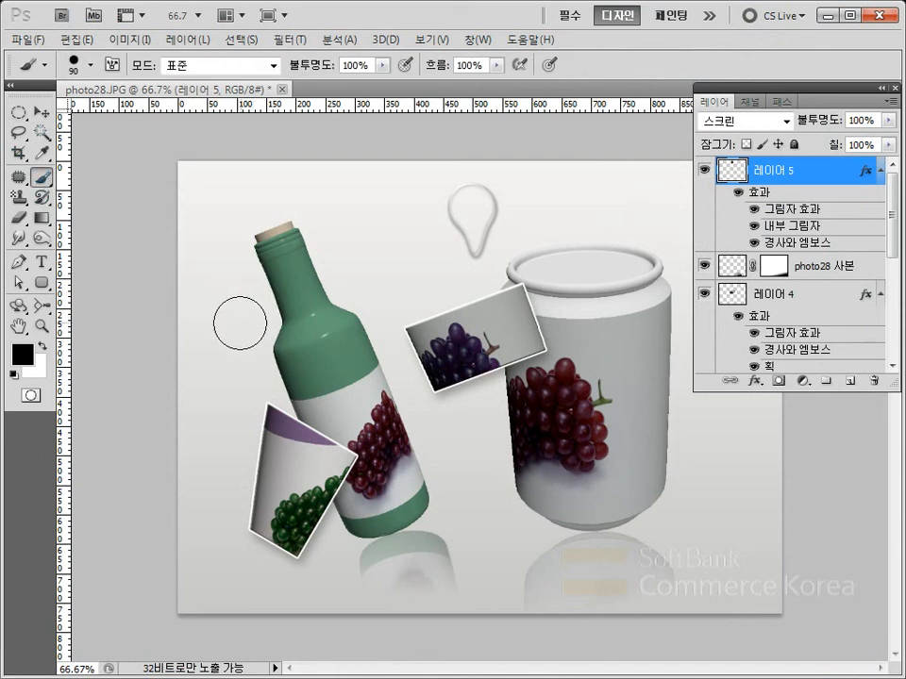
{"action": "mouse_move", "coordinate": [239, 323]}
{"action": "left_mouse_down"}
{"action": "mouse_move", "coordinate": [259, 378]}
{"action": "mouse_move", "coordinate": [251, 355]}
{"action": "mouse_move", "coordinate": [236, 363]}
{"action": "left_mouse_up"}
{"action": "mouse_move", "coordinate": [255, 433]}
{"action": "left_mouse_down"}
{"action": "mouse_move", "coordinate": [241, 372]}
{"action": "mouse_move", "coordinate": [235, 379]}
{"action": "left_mouse_up"}
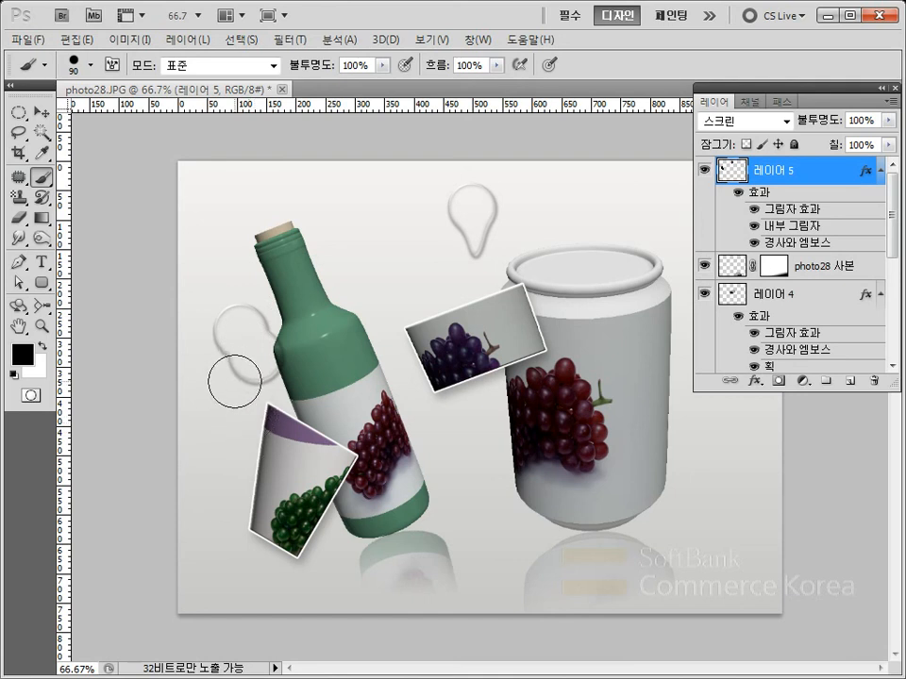
{"action": "left_click", "coordinate": [333, 563]}
Using a 60 px brush, paint joined water blobs beneath and beside the can, plus single drops on the can and the bottle
{"action": "key", "text": "bracketleft"}
{"action": "key", "text": "bracketleft"}
{"action": "key", "text": "bracketleft"}
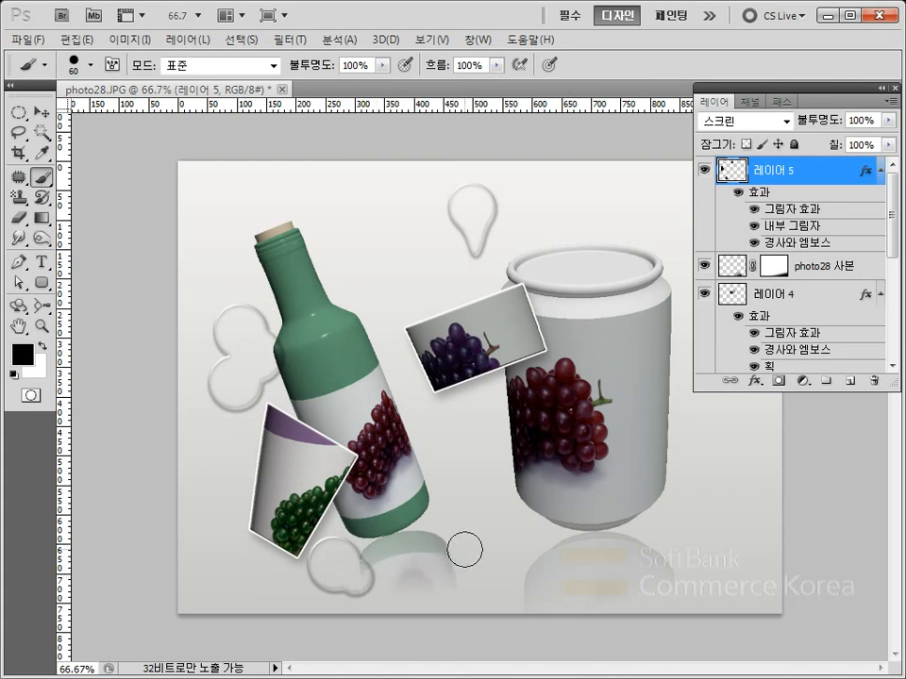
{"action": "left_click", "coordinate": [513, 528]}
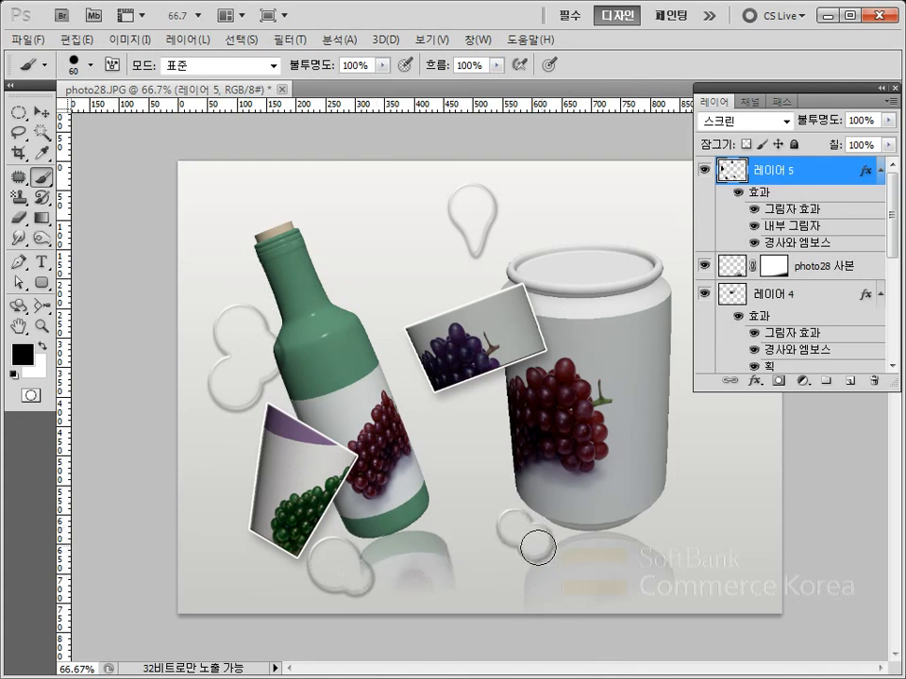
{"action": "mouse_move", "coordinate": [524, 558]}
{"action": "left_mouse_down"}
{"action": "mouse_move", "coordinate": [561, 550]}
{"action": "mouse_move", "coordinate": [621, 562]}
{"action": "mouse_move", "coordinate": [643, 548]}
{"action": "mouse_move", "coordinate": [619, 546]}
{"action": "mouse_move", "coordinate": [677, 546]}
{"action": "mouse_move", "coordinate": [699, 564]}
{"action": "mouse_move", "coordinate": [538, 586]}
{"action": "mouse_move", "coordinate": [534, 570]}
{"action": "mouse_move", "coordinate": [562, 578]}
{"action": "left_mouse_up"}
{"action": "mouse_move", "coordinate": [712, 542]}
{"action": "left_mouse_down"}
{"action": "mouse_move", "coordinate": [707, 520]}
{"action": "mouse_move", "coordinate": [734, 518]}
{"action": "mouse_move", "coordinate": [734, 506]}
{"action": "mouse_move", "coordinate": [708, 526]}
{"action": "mouse_move", "coordinate": [695, 515]}
{"action": "mouse_move", "coordinate": [703, 521]}
{"action": "left_mouse_up"}
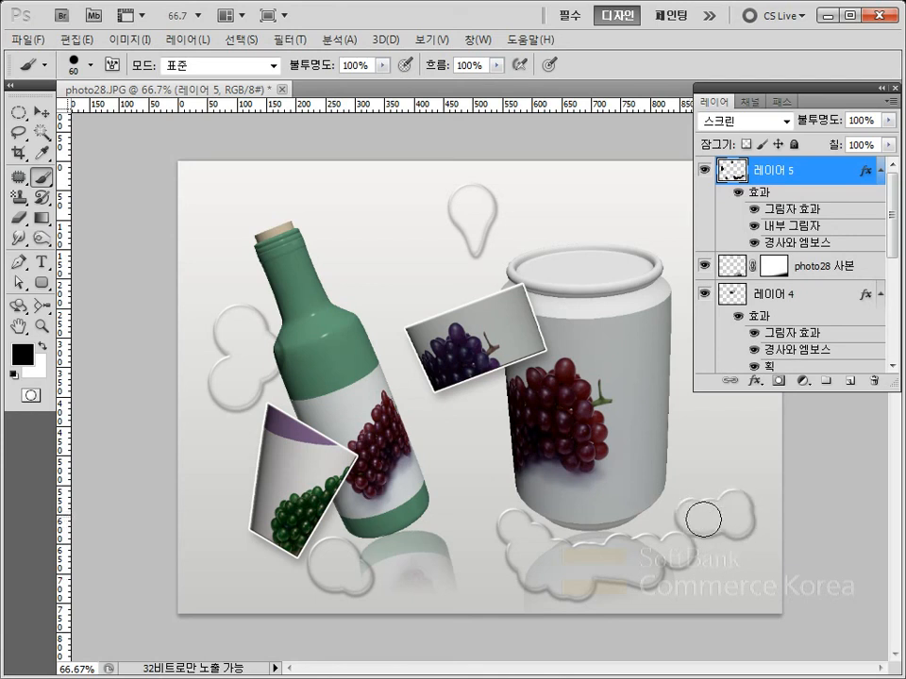
{"action": "left_click_drag", "start_coordinate": [507, 537], "coordinate": [479, 506]}
{"action": "left_click", "coordinate": [634, 328]}
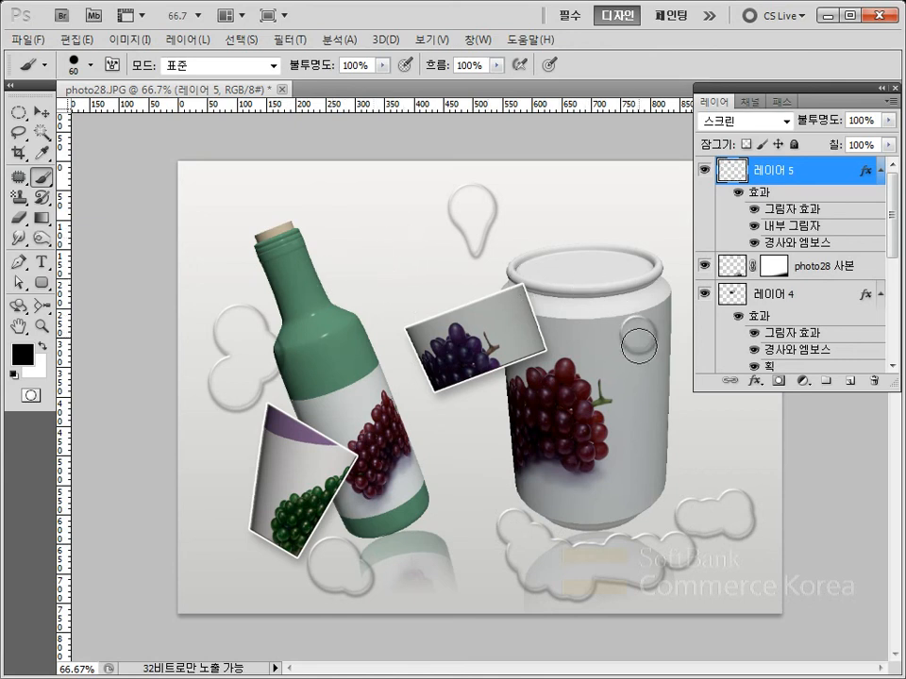
{"action": "left_click", "coordinate": [345, 349]}
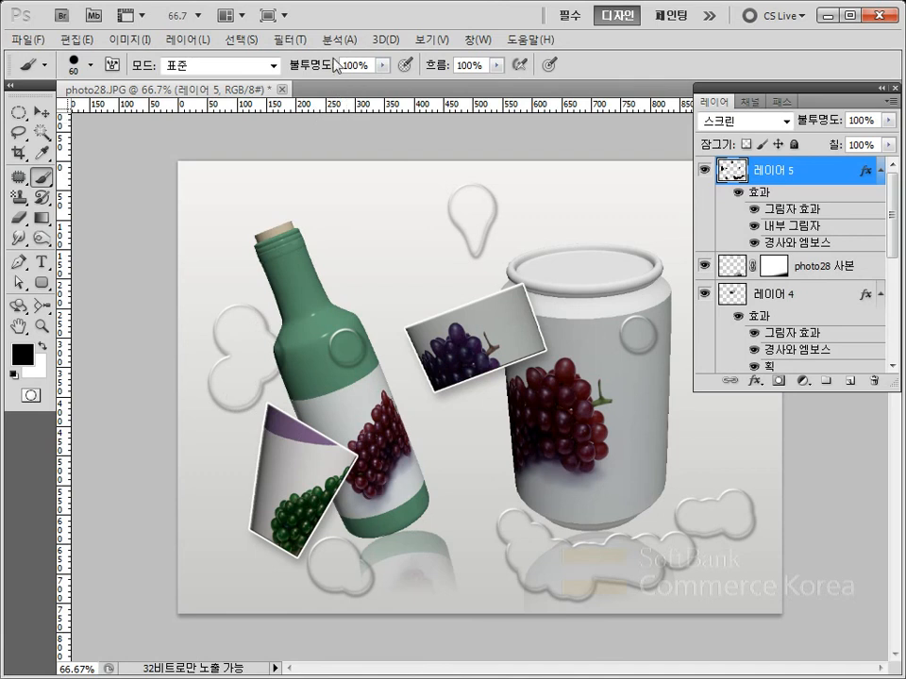
In the Liquify filter (픽셀 유동화), pull the left blob cluster and the two single drops downward into dripping tips
{"action": "left_click", "coordinate": [294, 39]}
{"action": "left_click", "coordinate": [321, 140]}
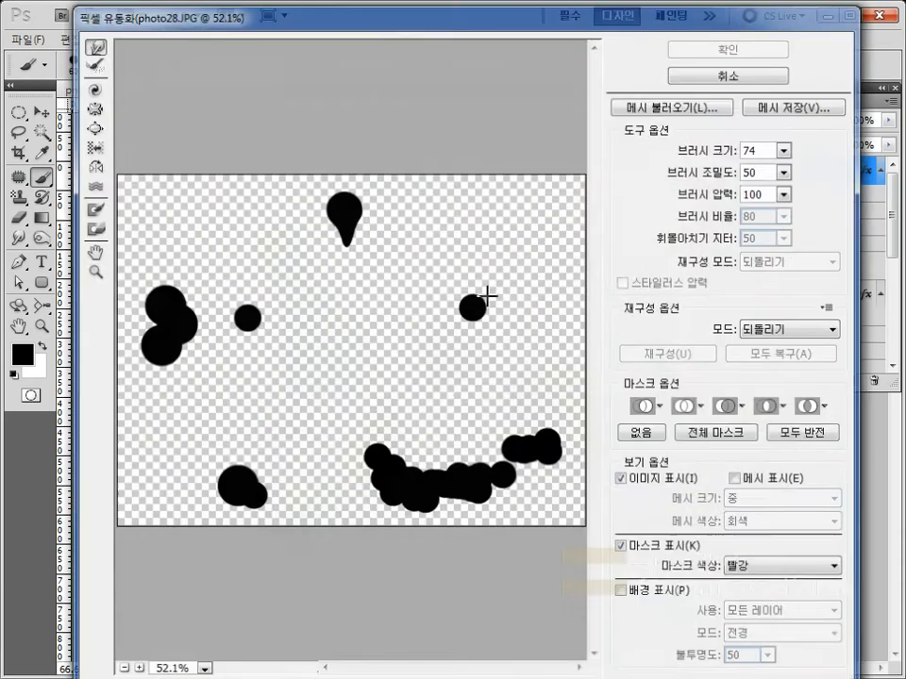
{"action": "mouse_move", "coordinate": [186, 330]}
{"action": "left_mouse_down"}
{"action": "mouse_move", "coordinate": [186, 348]}
{"action": "mouse_move", "coordinate": [172, 357]}
{"action": "mouse_move", "coordinate": [177, 396]}
{"action": "left_mouse_up"}
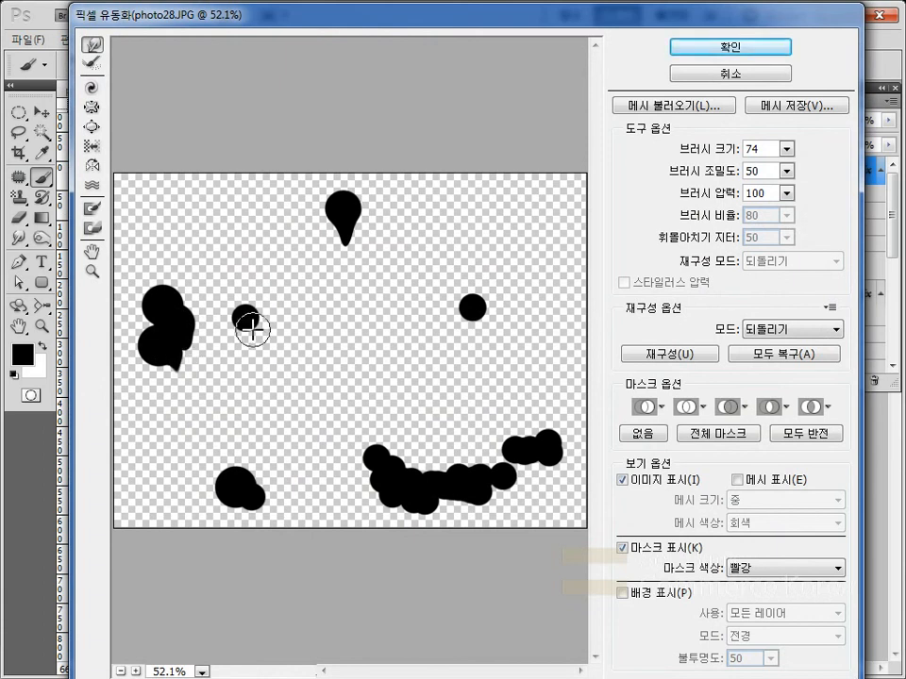
{"action": "left_click_drag", "start_coordinate": [251, 327], "coordinate": [249, 364]}
{"action": "left_click_drag", "start_coordinate": [481, 313], "coordinate": [480, 341]}
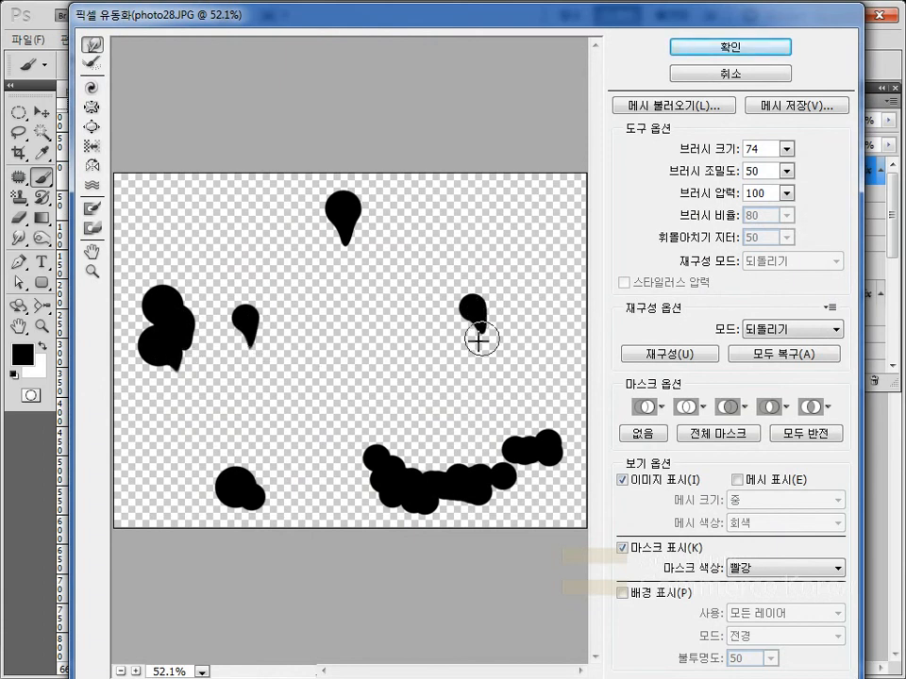
Warp the edges of the lower water blobs into irregular puddle shapes and apply the Liquify filter
{"action": "left_click_drag", "start_coordinate": [550, 455], "coordinate": [553, 465]}
{"action": "mouse_move", "coordinate": [501, 485]}
{"action": "left_mouse_down"}
{"action": "mouse_move", "coordinate": [494, 502]}
{"action": "mouse_move", "coordinate": [435, 511]}
{"action": "mouse_move", "coordinate": [506, 506]}
{"action": "mouse_move", "coordinate": [514, 489]}
{"action": "left_mouse_up"}
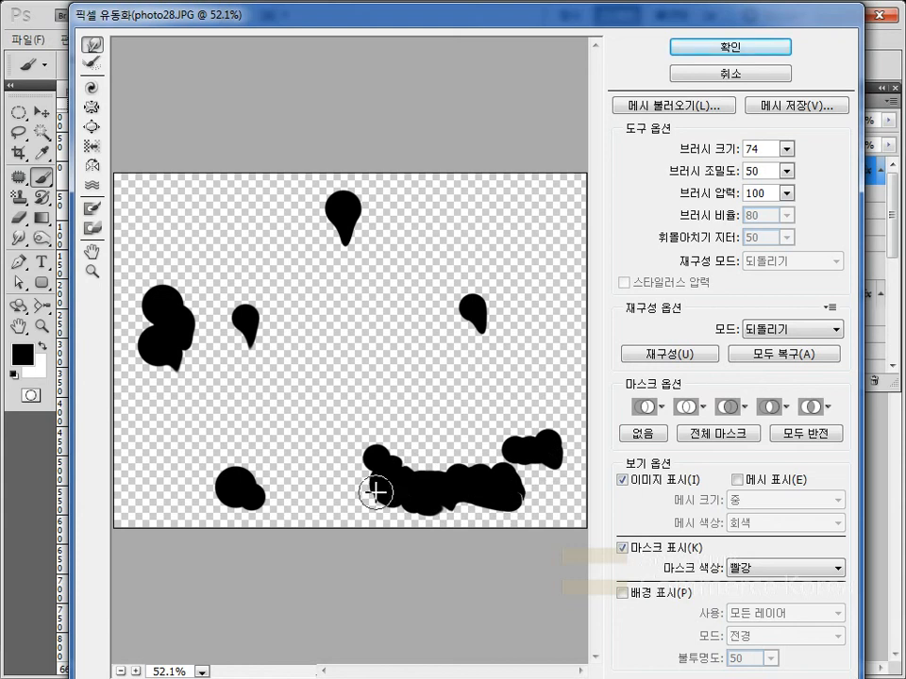
{"action": "mouse_move", "coordinate": [251, 487]}
{"action": "left_mouse_down"}
{"action": "mouse_move", "coordinate": [297, 505]}
{"action": "mouse_move", "coordinate": [235, 507]}
{"action": "mouse_move", "coordinate": [210, 486]}
{"action": "left_mouse_up"}
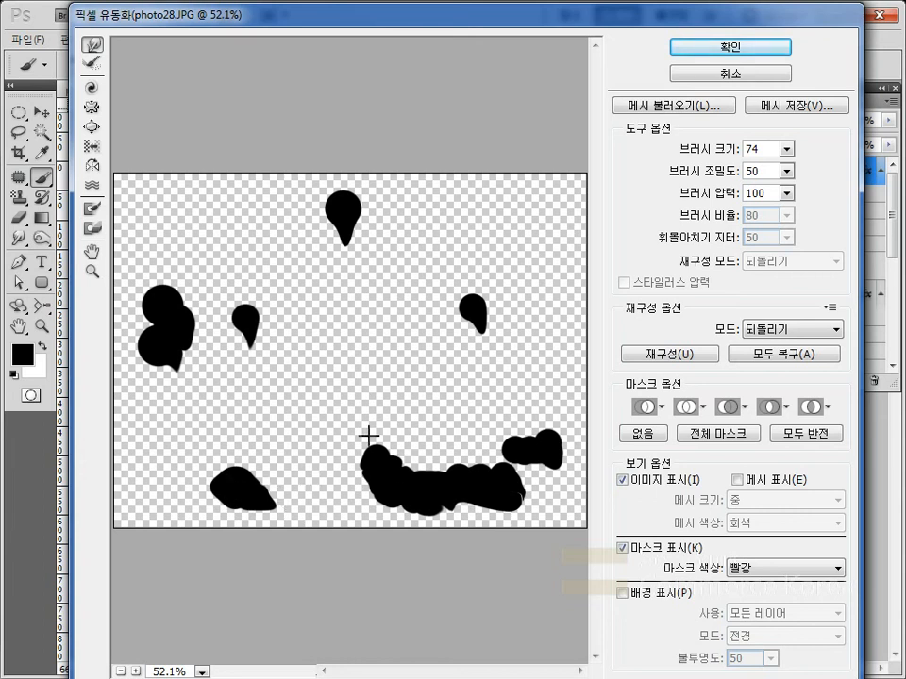
{"action": "left_click", "coordinate": [738, 51]}
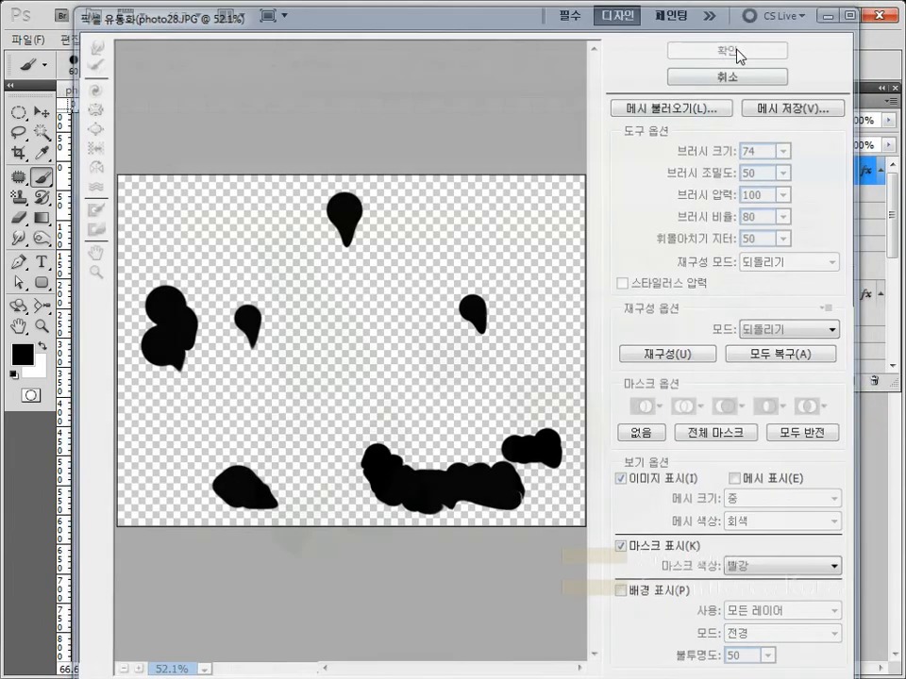